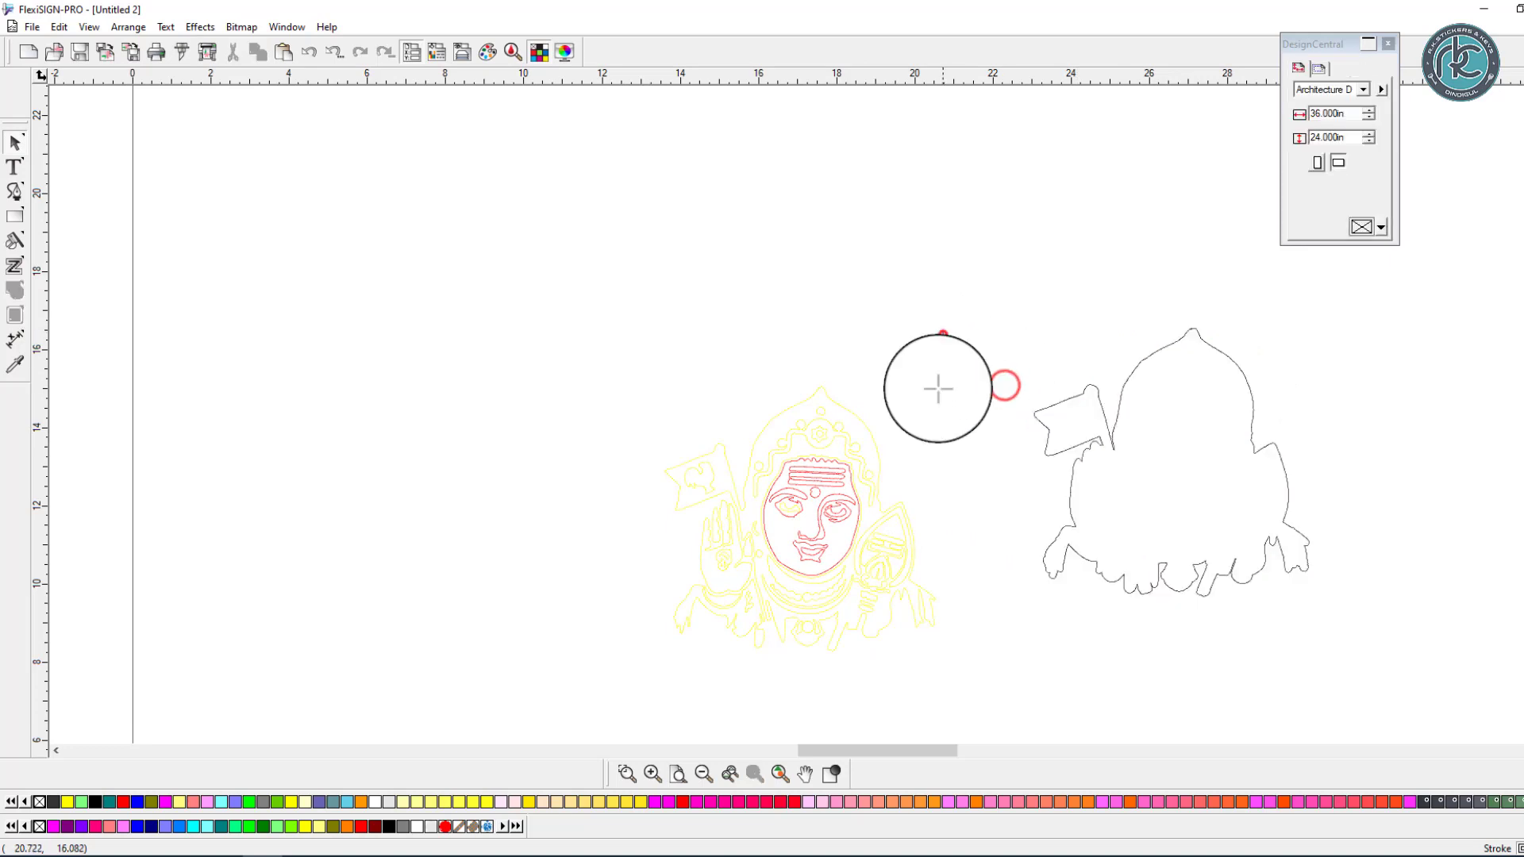
# - Recolour the whole detailed face artwork red
pyautogui.moveTo(578, 685); pyautogui.dragTo(578, 684)
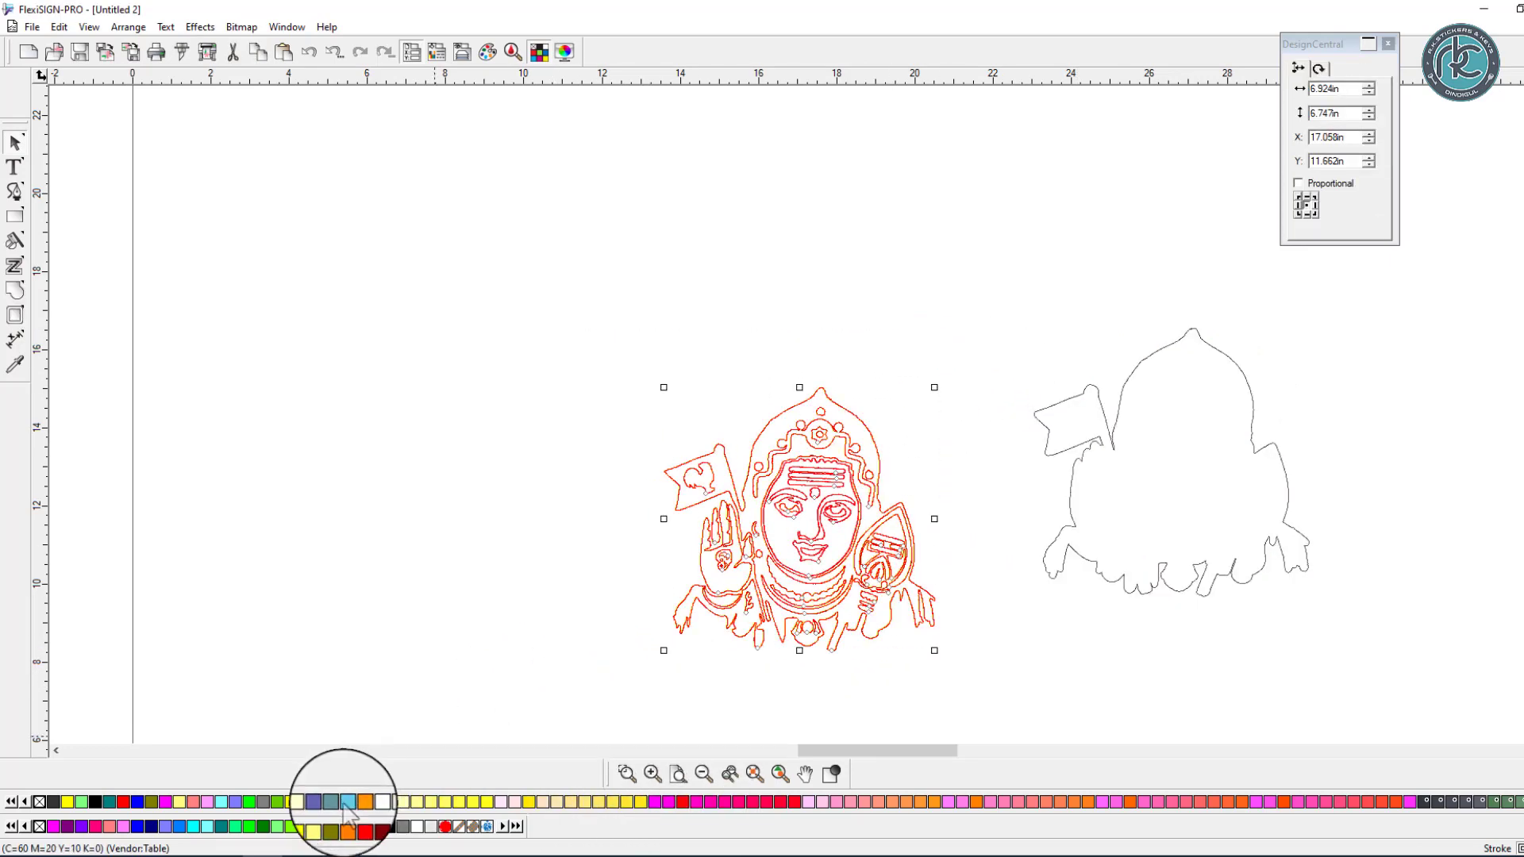
pyautogui.click(123, 801)
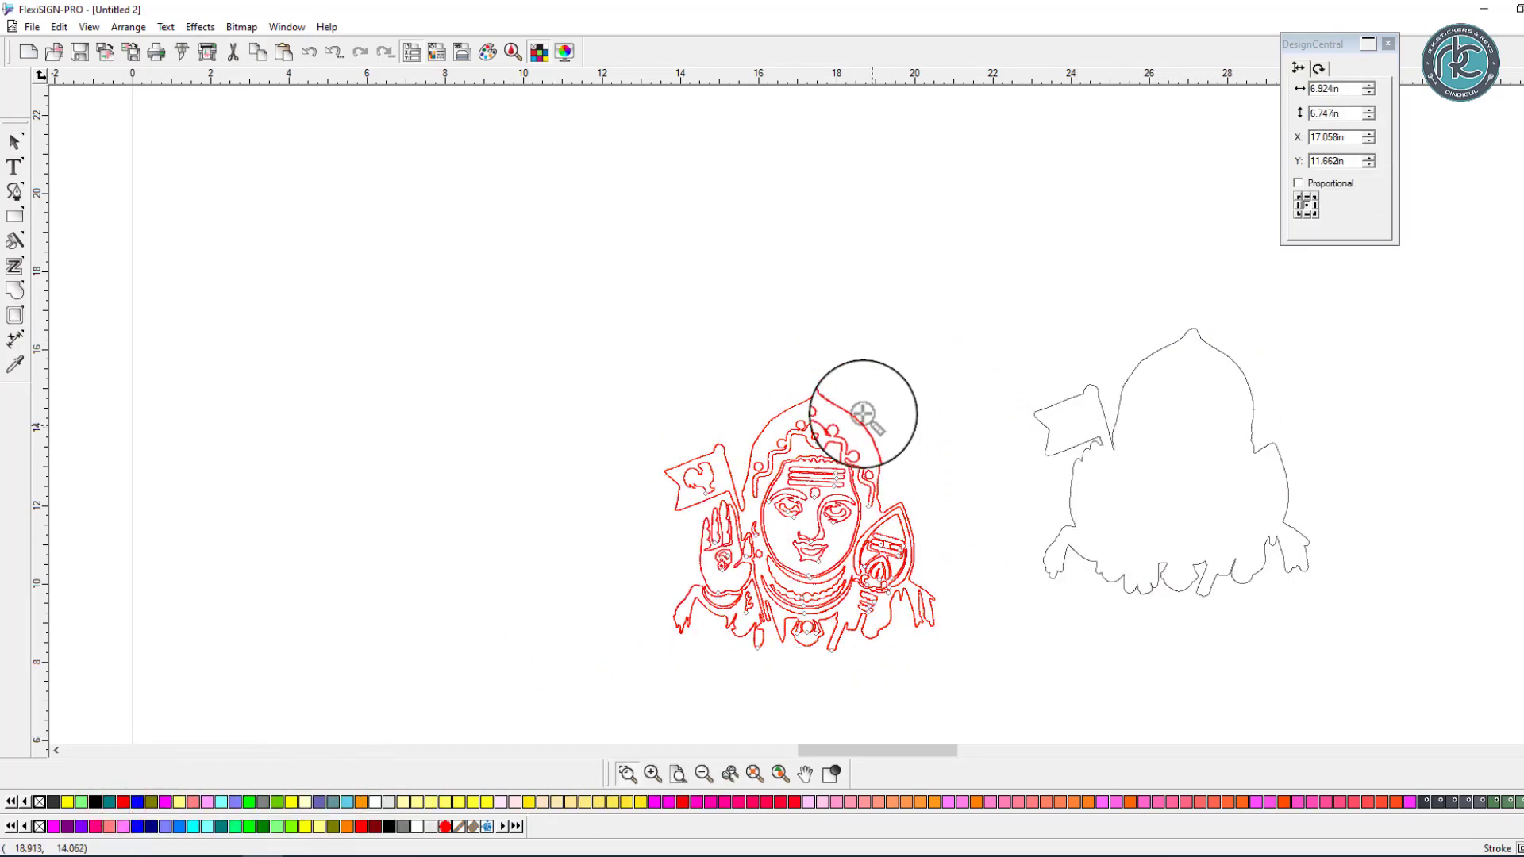
# - Examine the red artwork's outlines up close, from the crown and face down to the necklace and lower edge
pyautogui.click(941, 653)
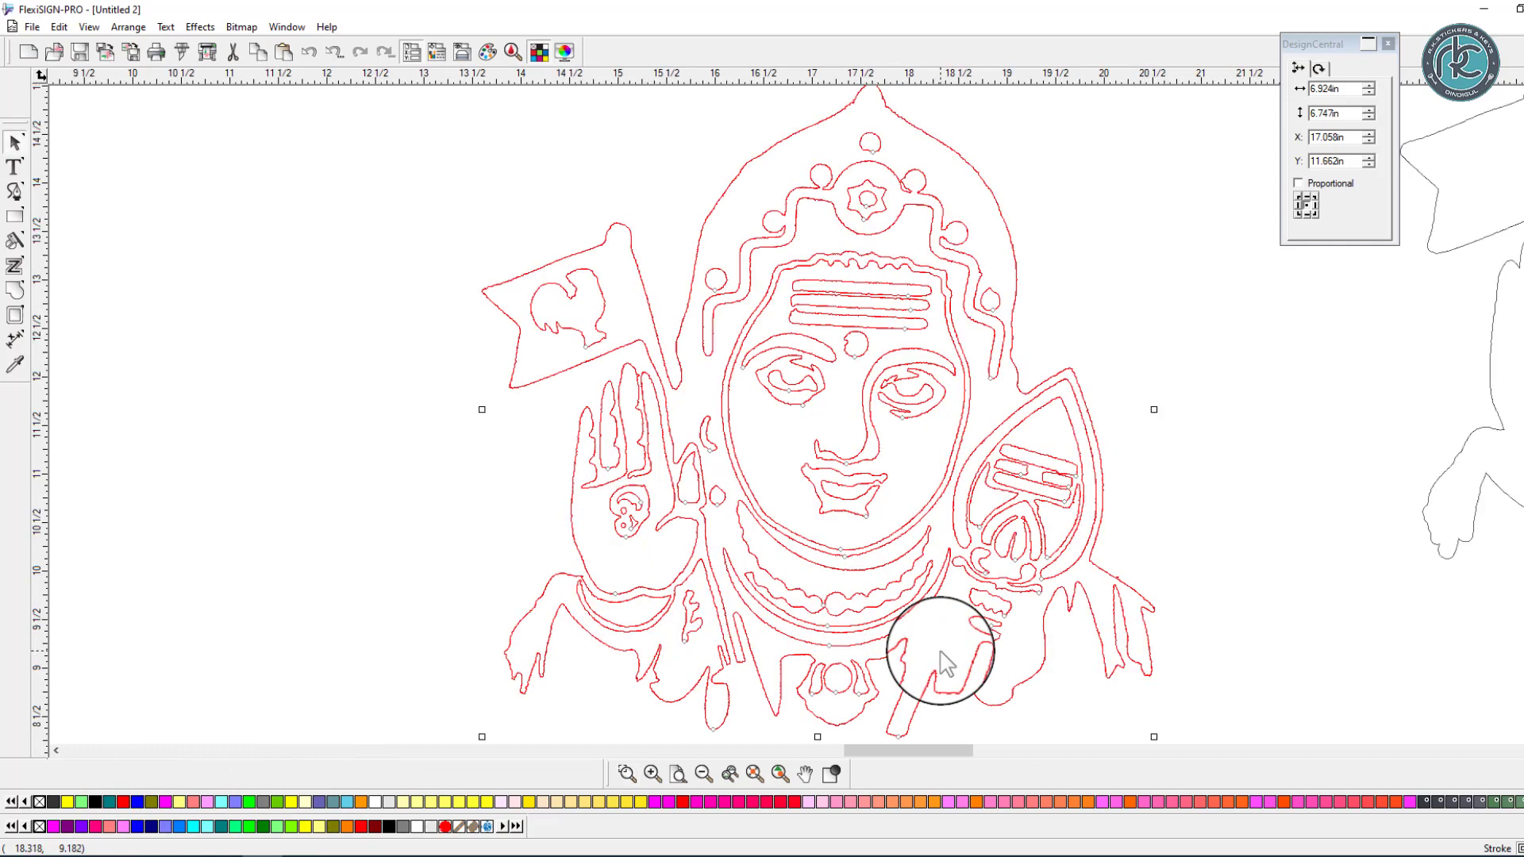
pyautogui.moveTo(987, 309); pyautogui.dragTo(844, 350)
pyautogui.scroll(-5, 837, 357)
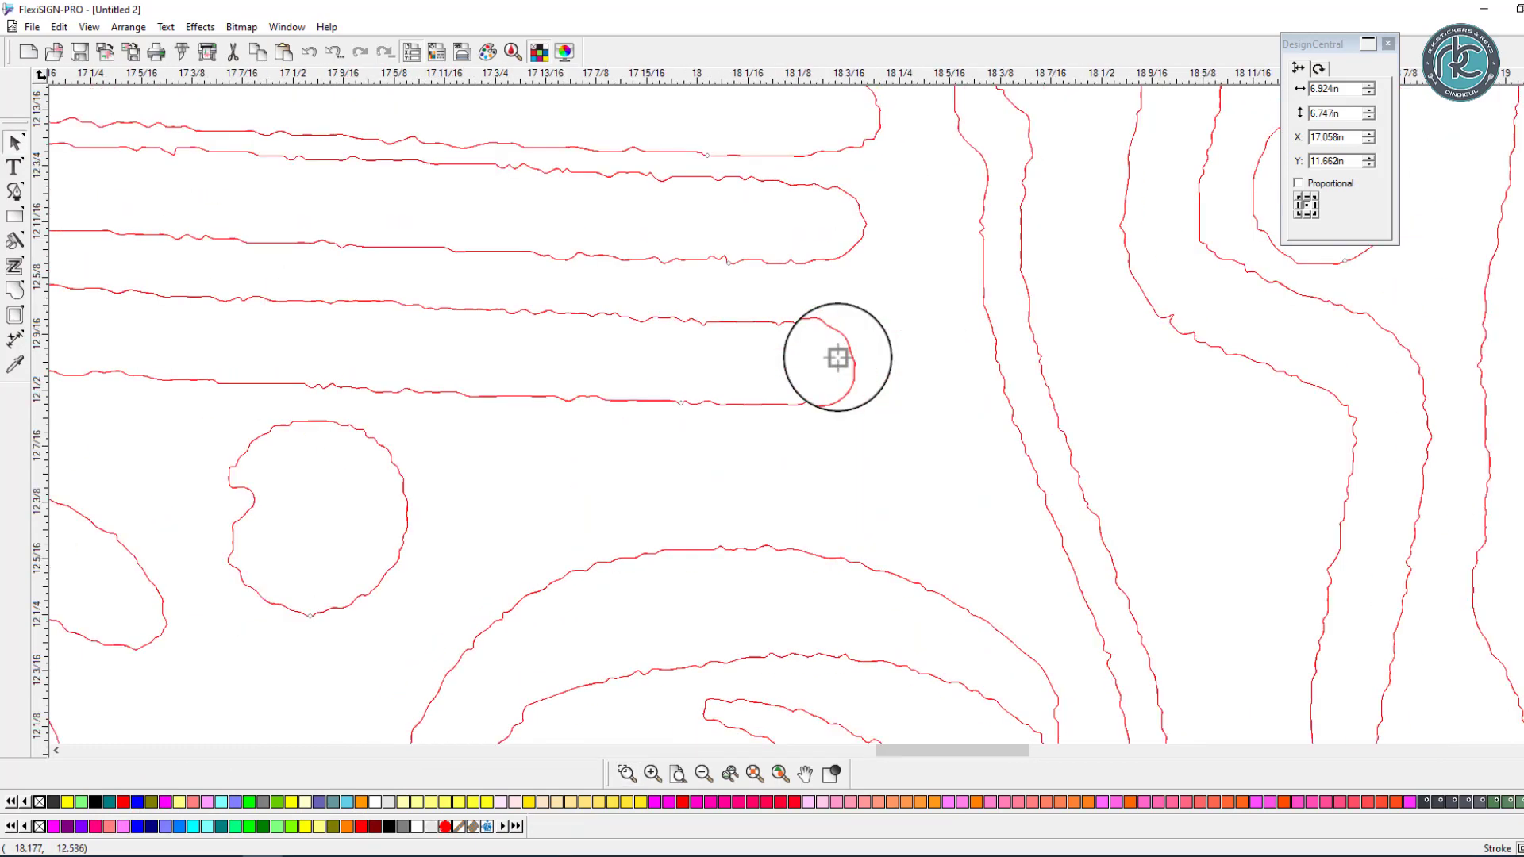
pyautogui.scroll(-1, 838, 358)
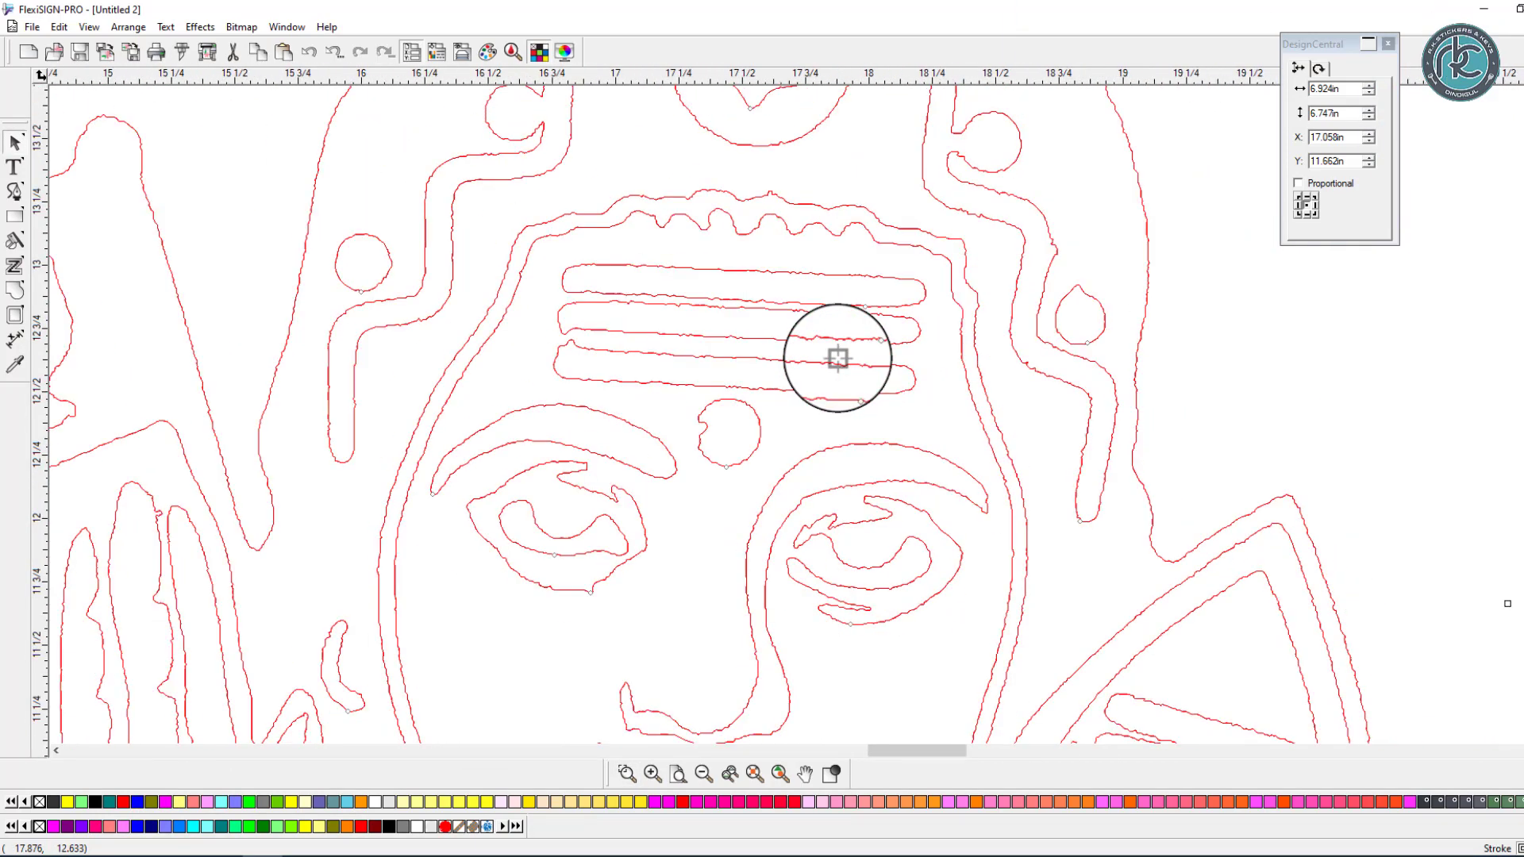
pyautogui.hscroll(2, 837, 358)
pyautogui.hscroll(-7, 837, 359)
pyautogui.scroll(-8, 837, 357)
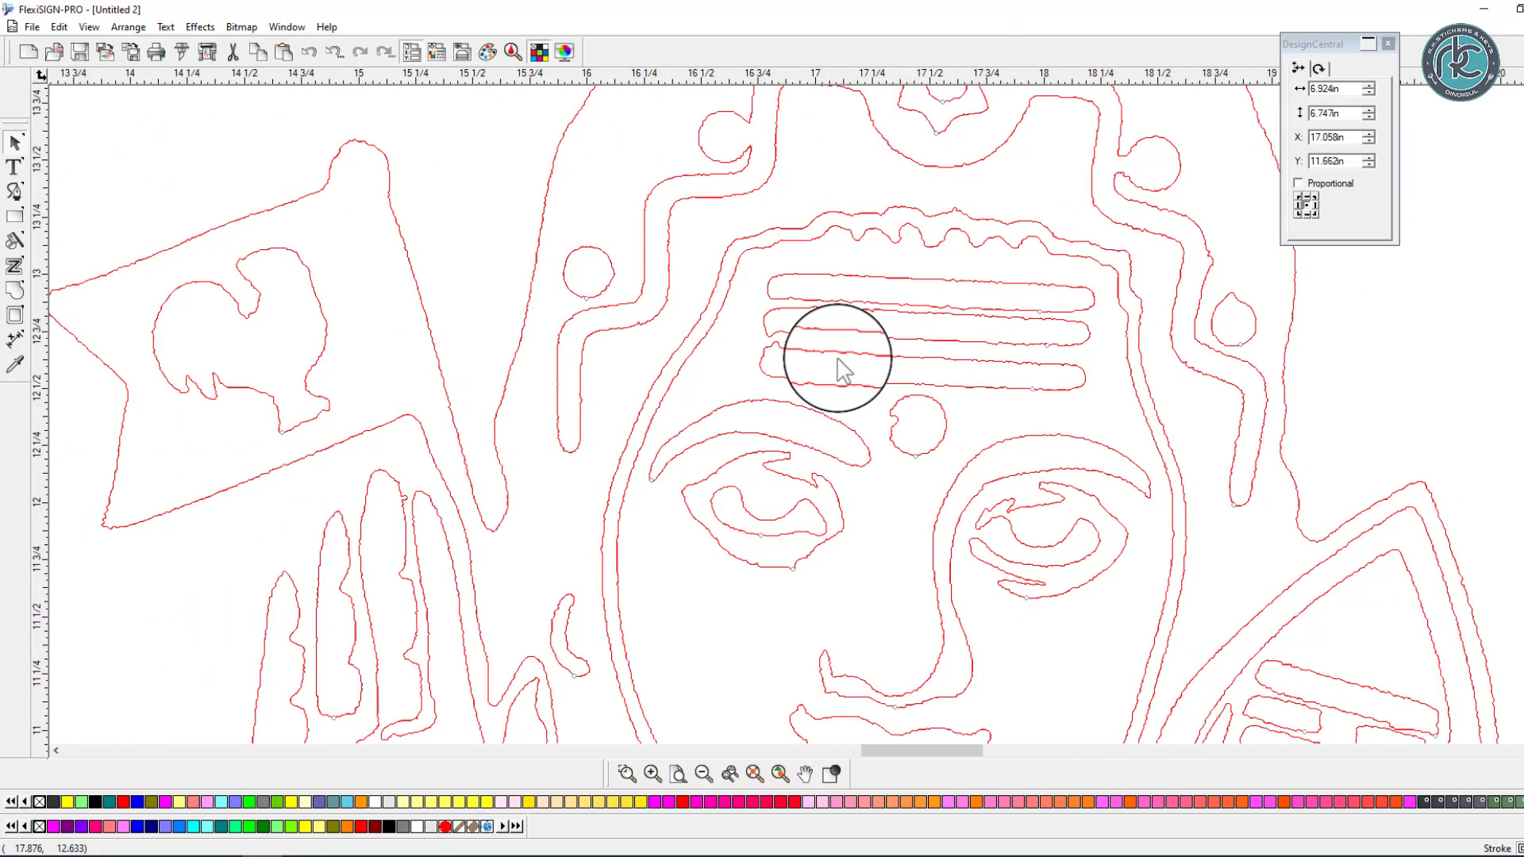
pyautogui.scroll(5, 840, 365)
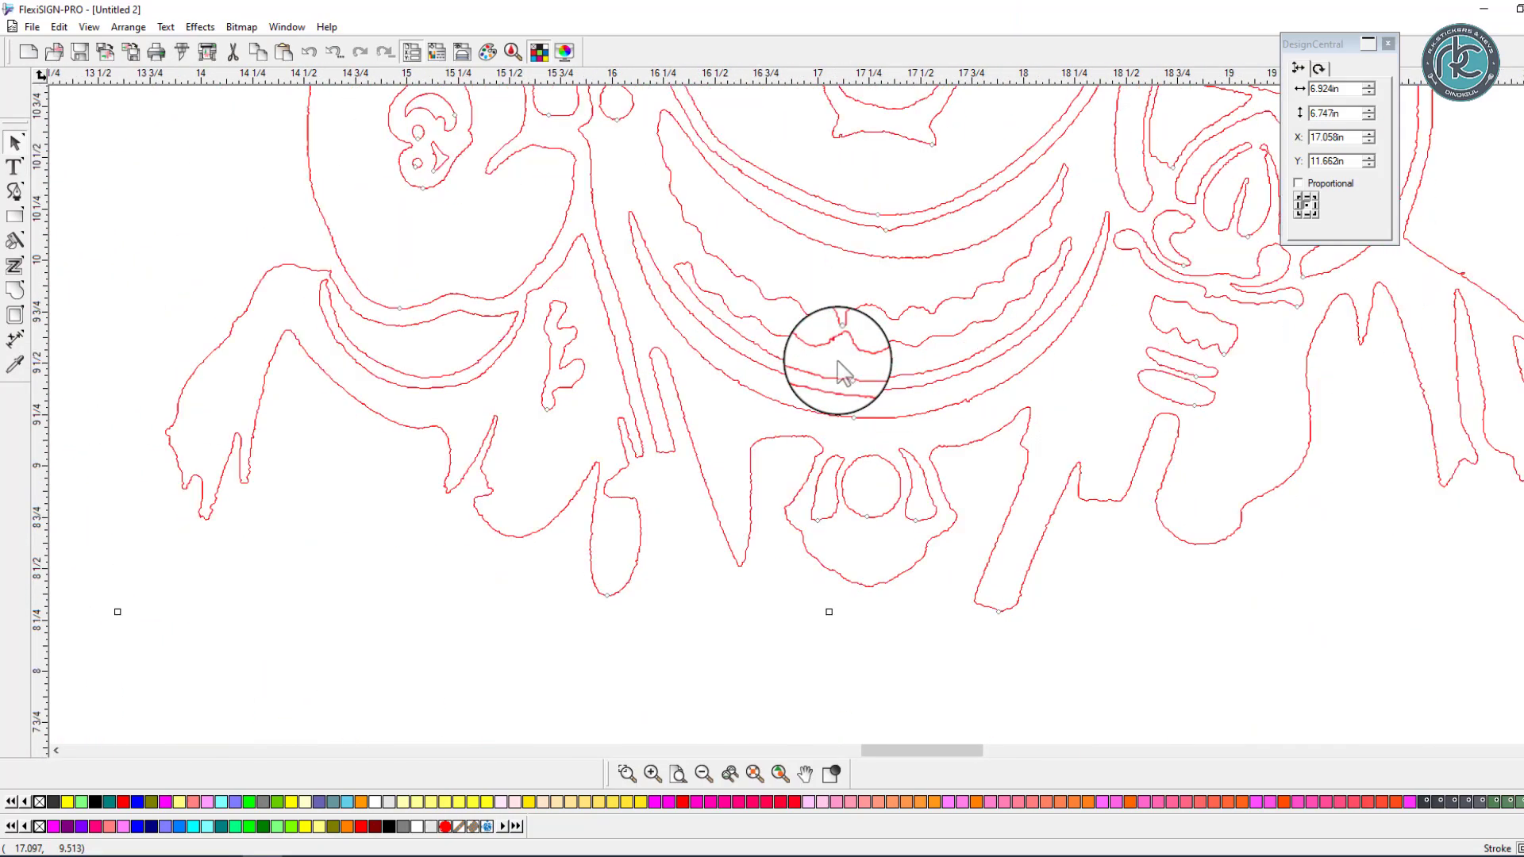
pyautogui.hscroll(3, 840, 367)
pyautogui.hscroll(2, 843, 379)
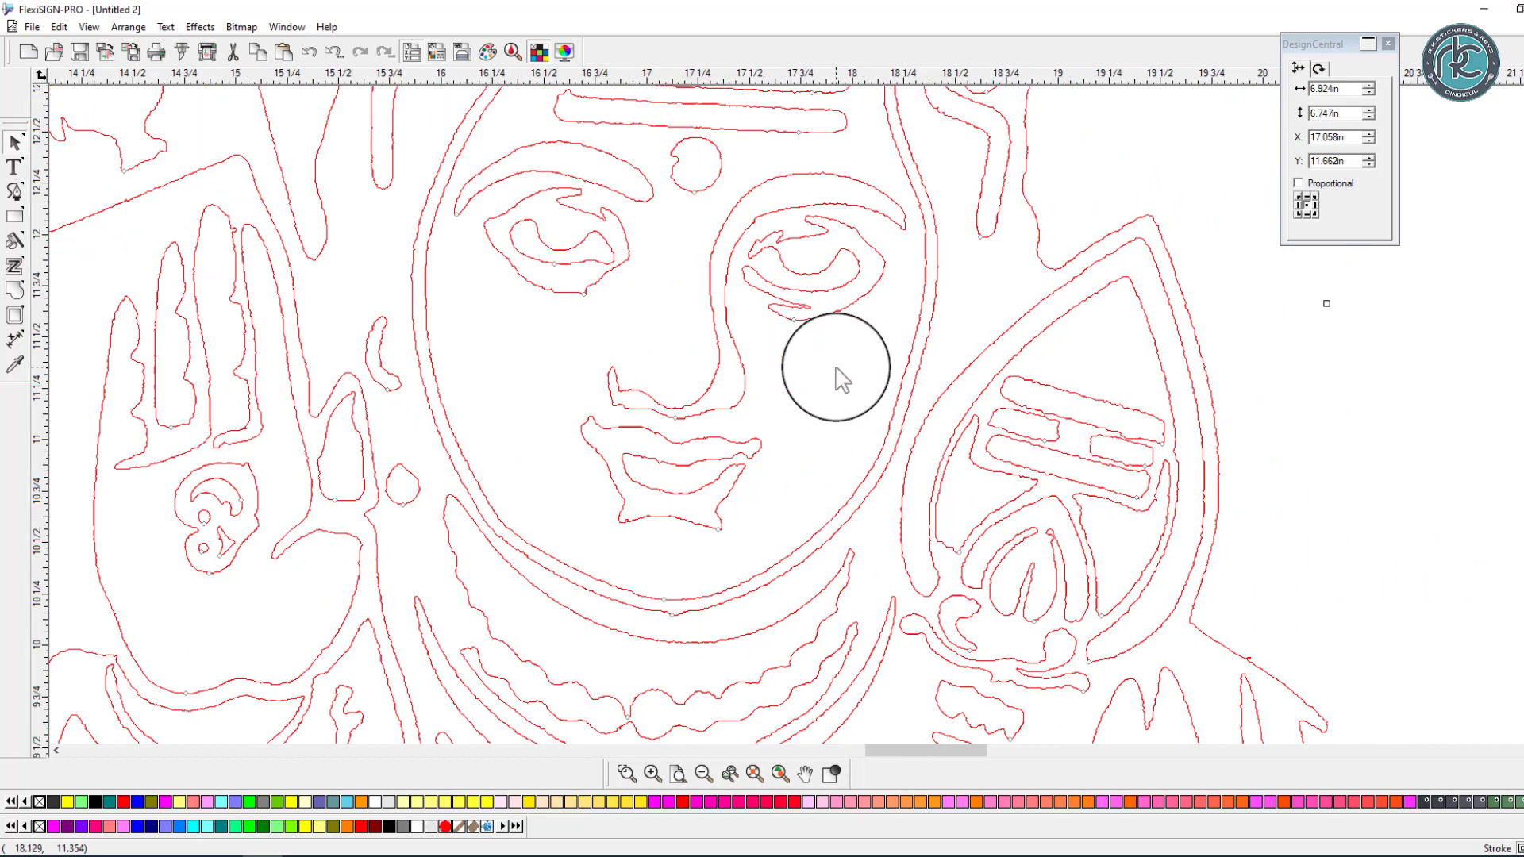
pyautogui.scroll(-3, 843, 380)
pyautogui.hscroll(4, 842, 381)
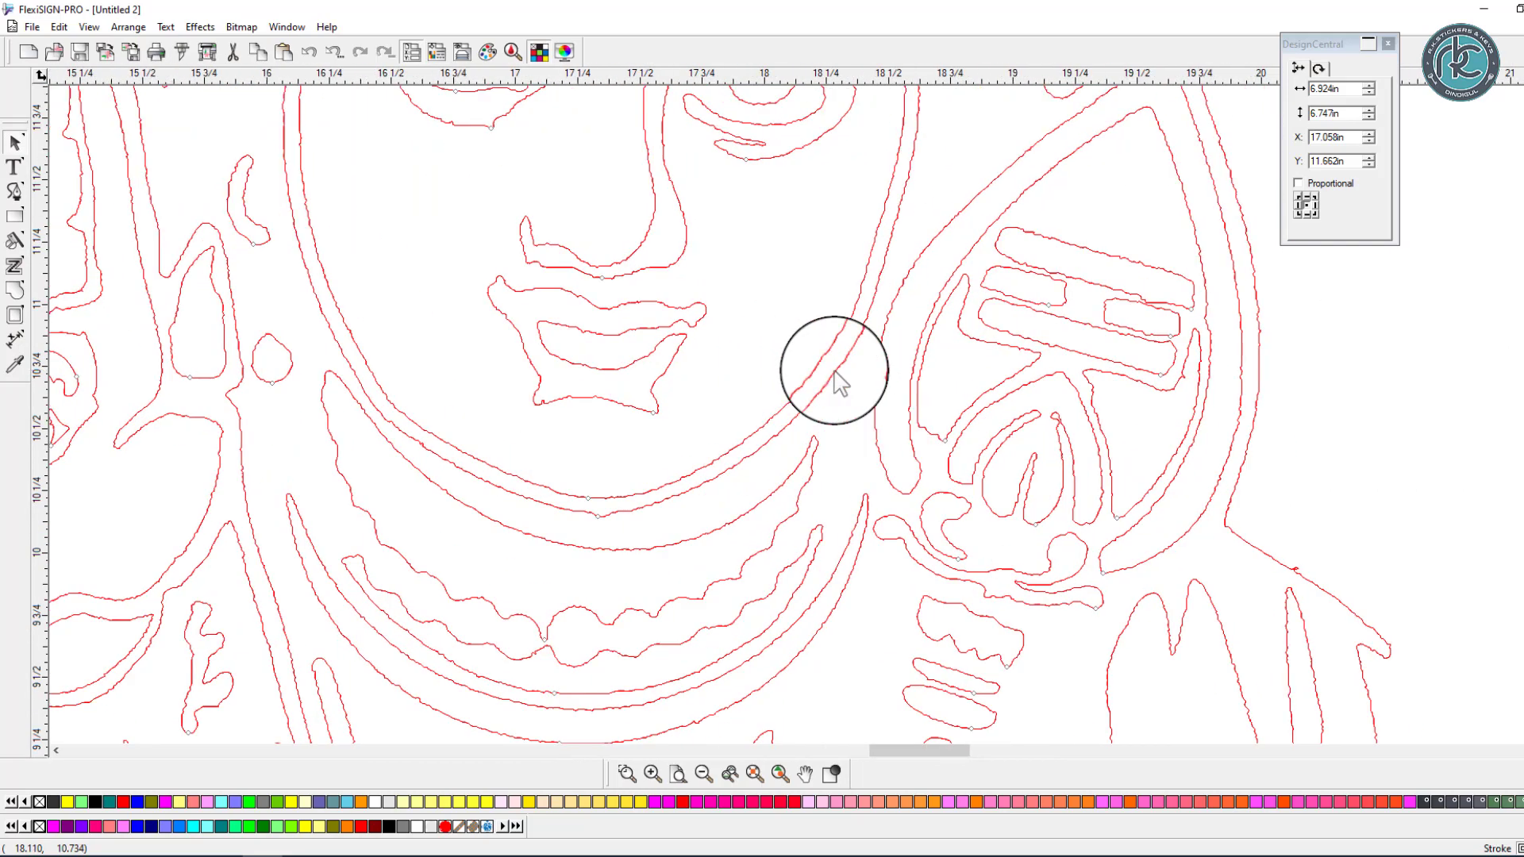
pyautogui.scroll(8, 841, 382)
pyautogui.scroll(11, 840, 385)
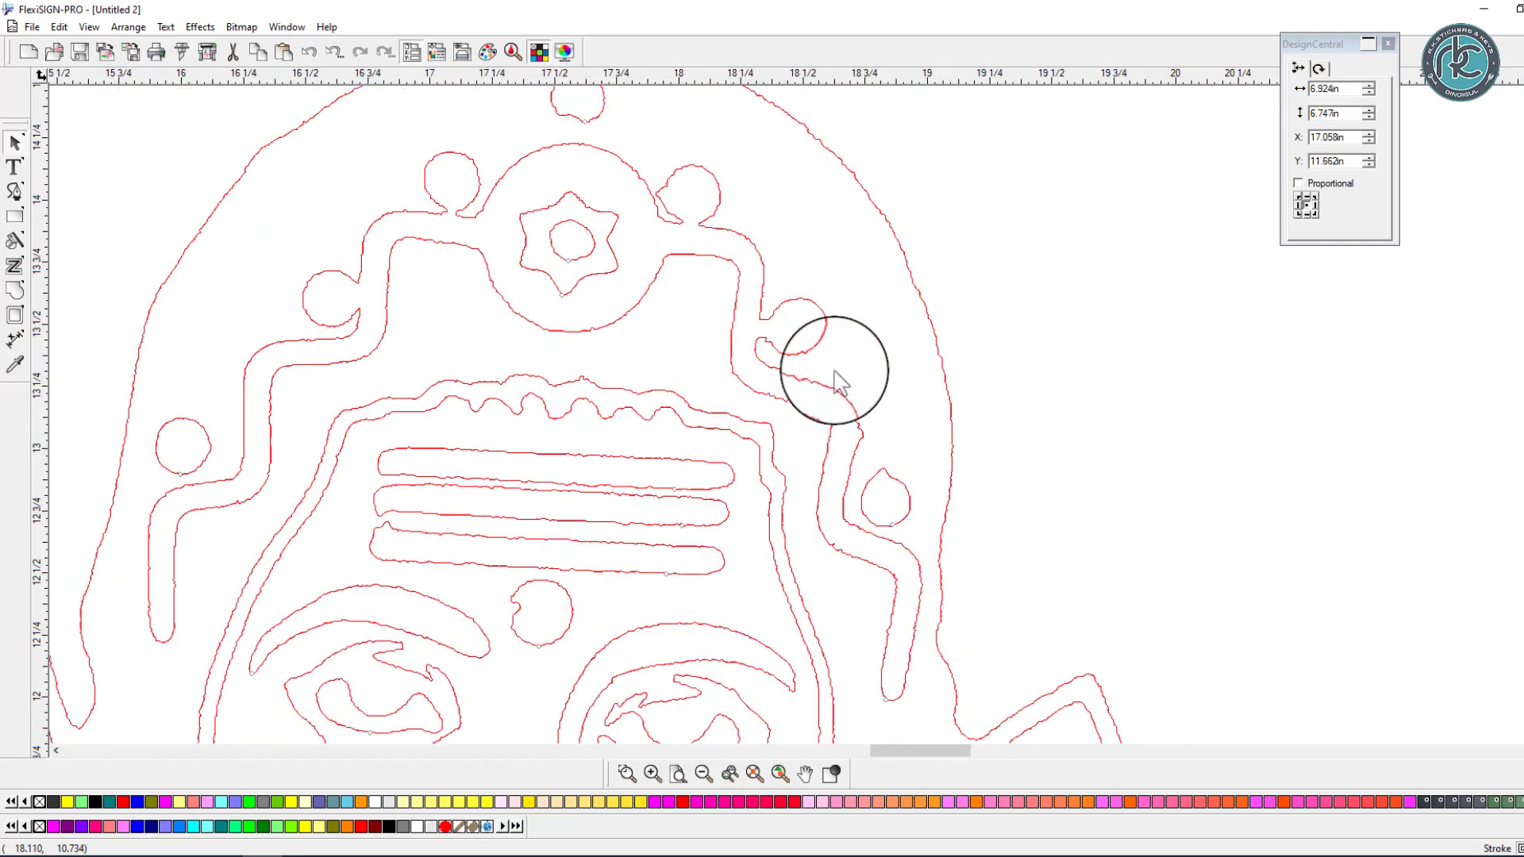
pyautogui.scroll(-6, 840, 387)
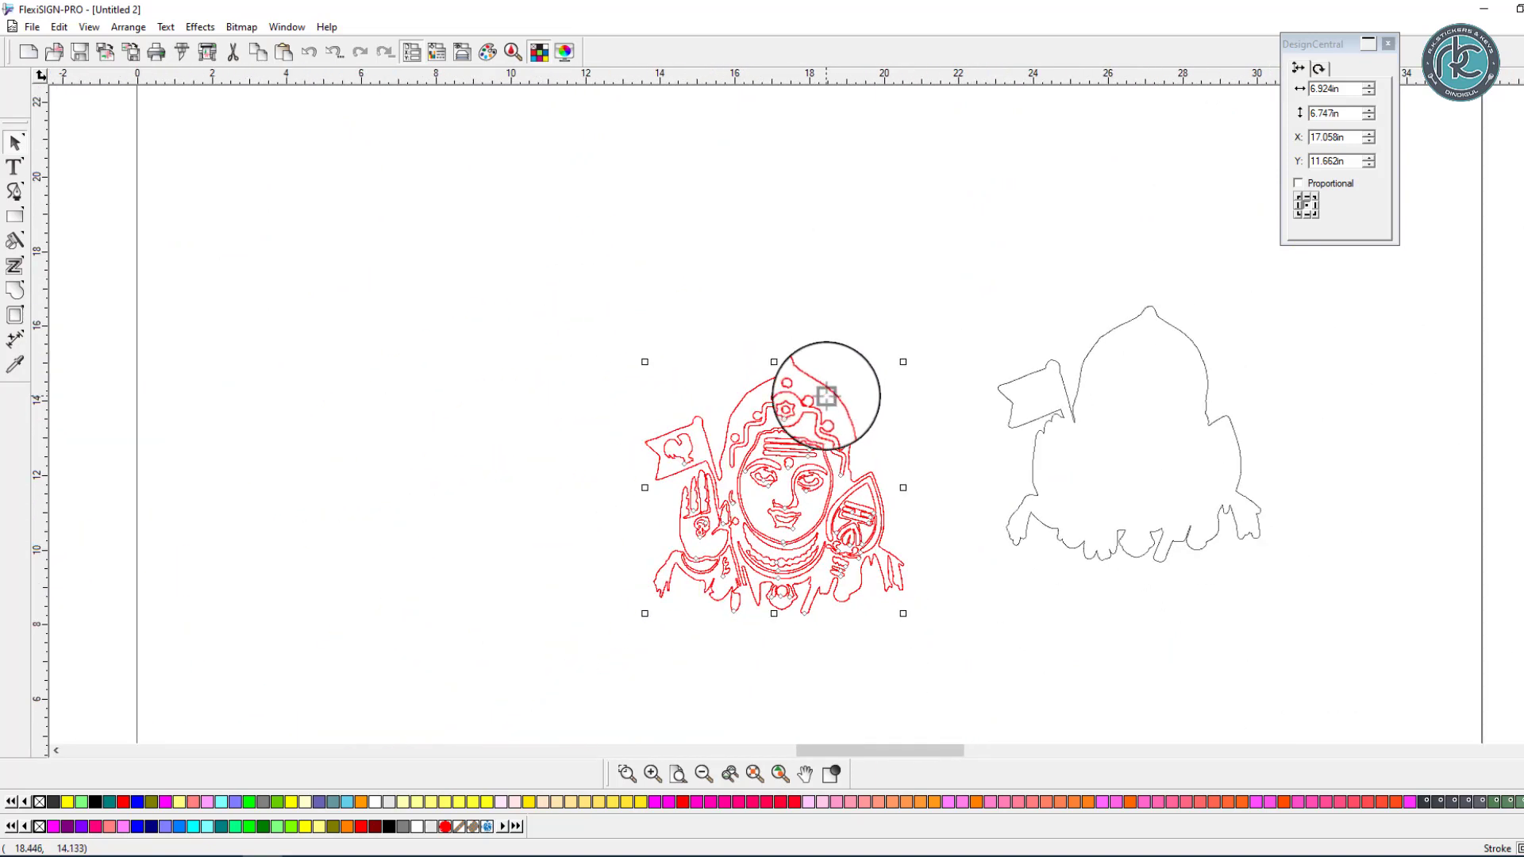
# - Display the artwork with solid fills and centre the red figure on the black silhouette
pyautogui.press('F6')
pyautogui.middleClick(922, 434)
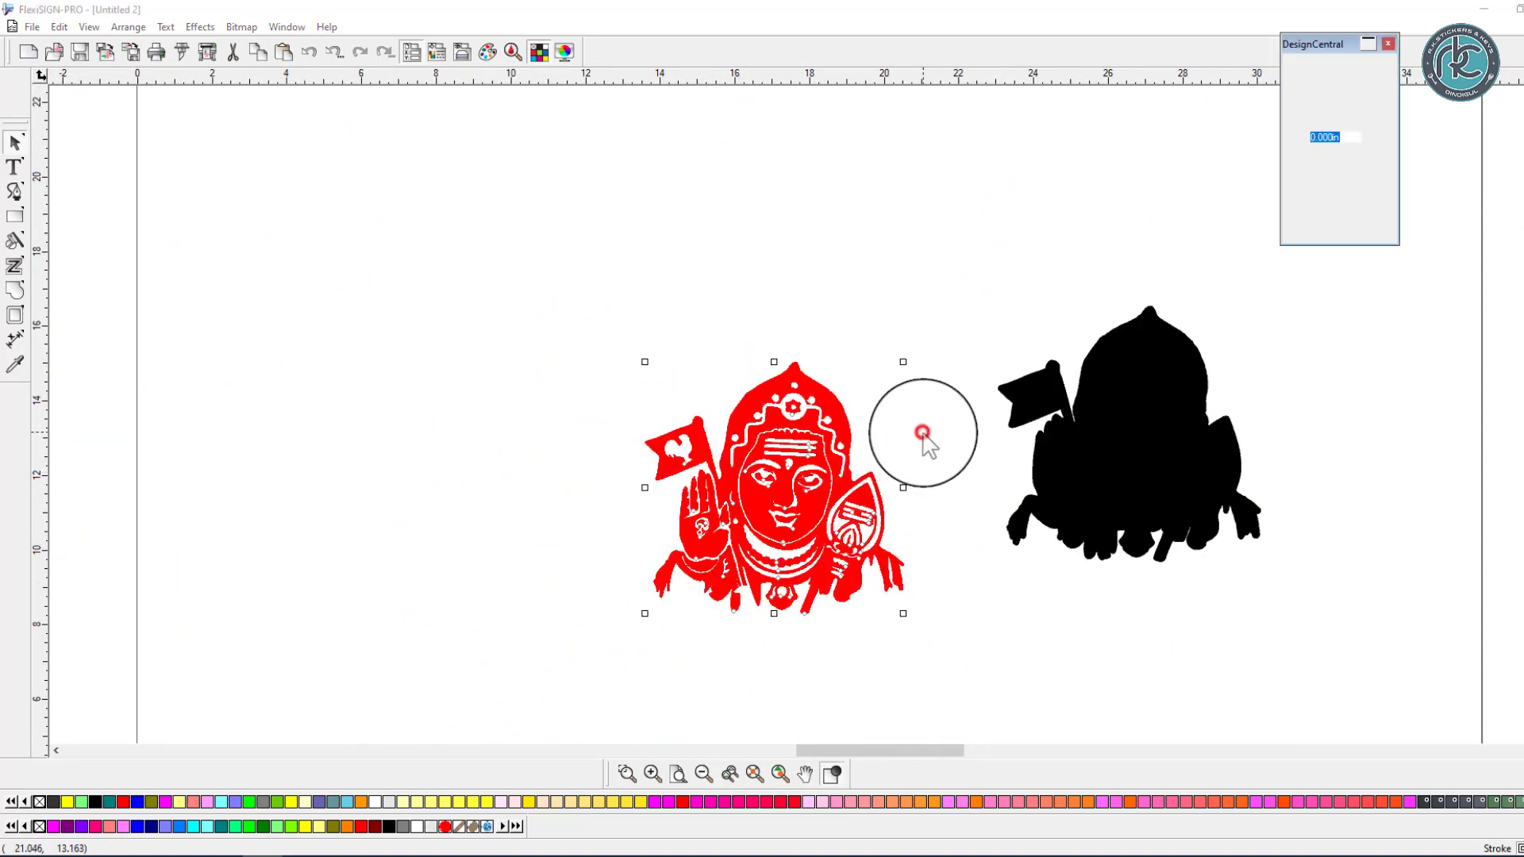
pyautogui.moveTo(1270, 340); pyautogui.dragTo(700, 524)
pyautogui.press('F9')
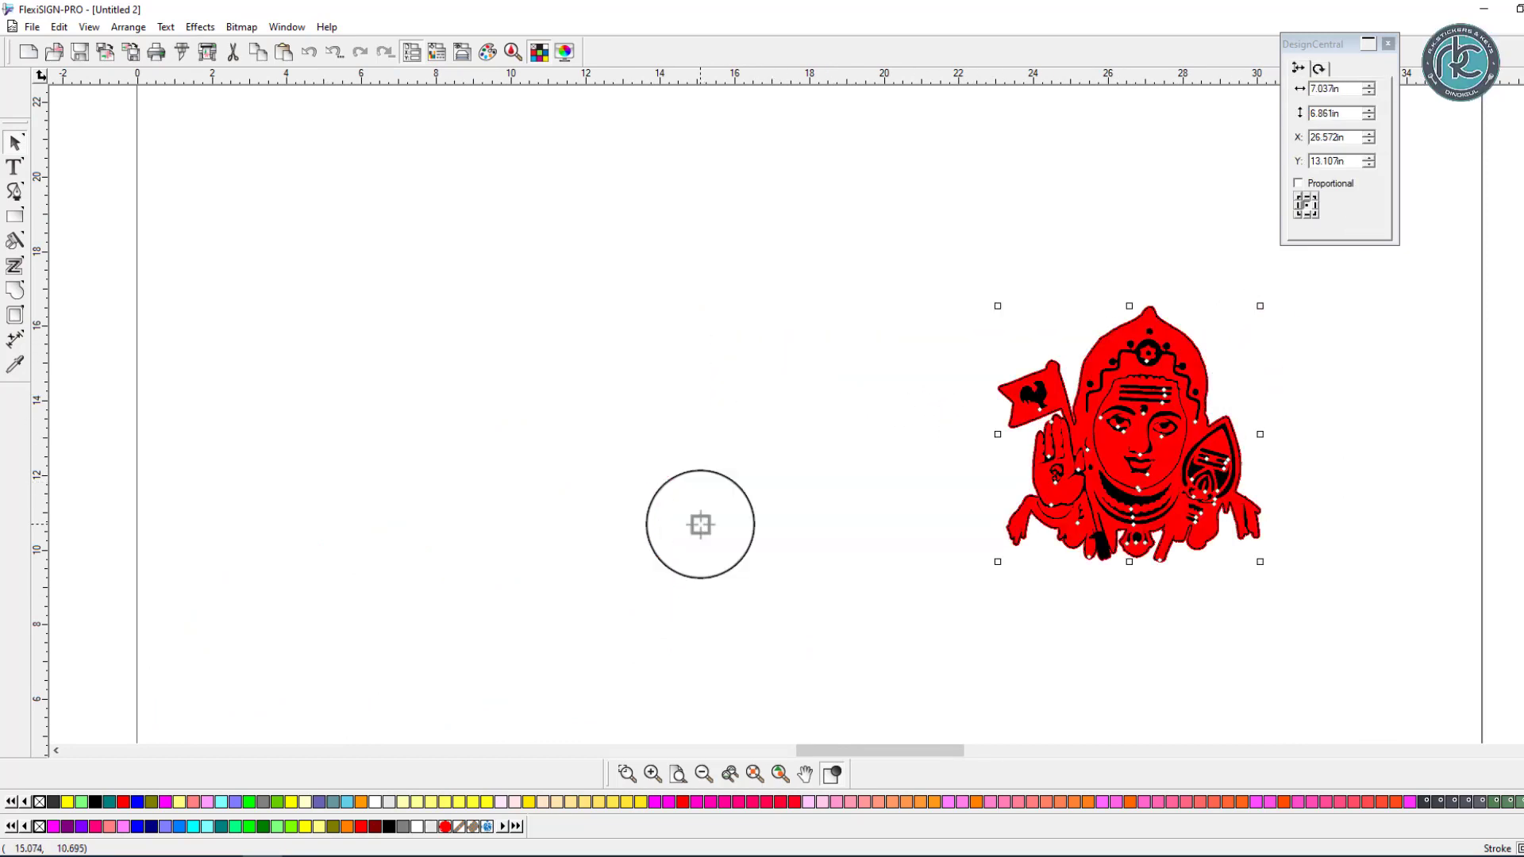
# - Move the overlaid red and black figures left, to about X 14.5 in, Y 12.95 in
pyautogui.moveTo(1167, 436); pyautogui.dragTo(717, 440)
pyautogui.click(923, 411)
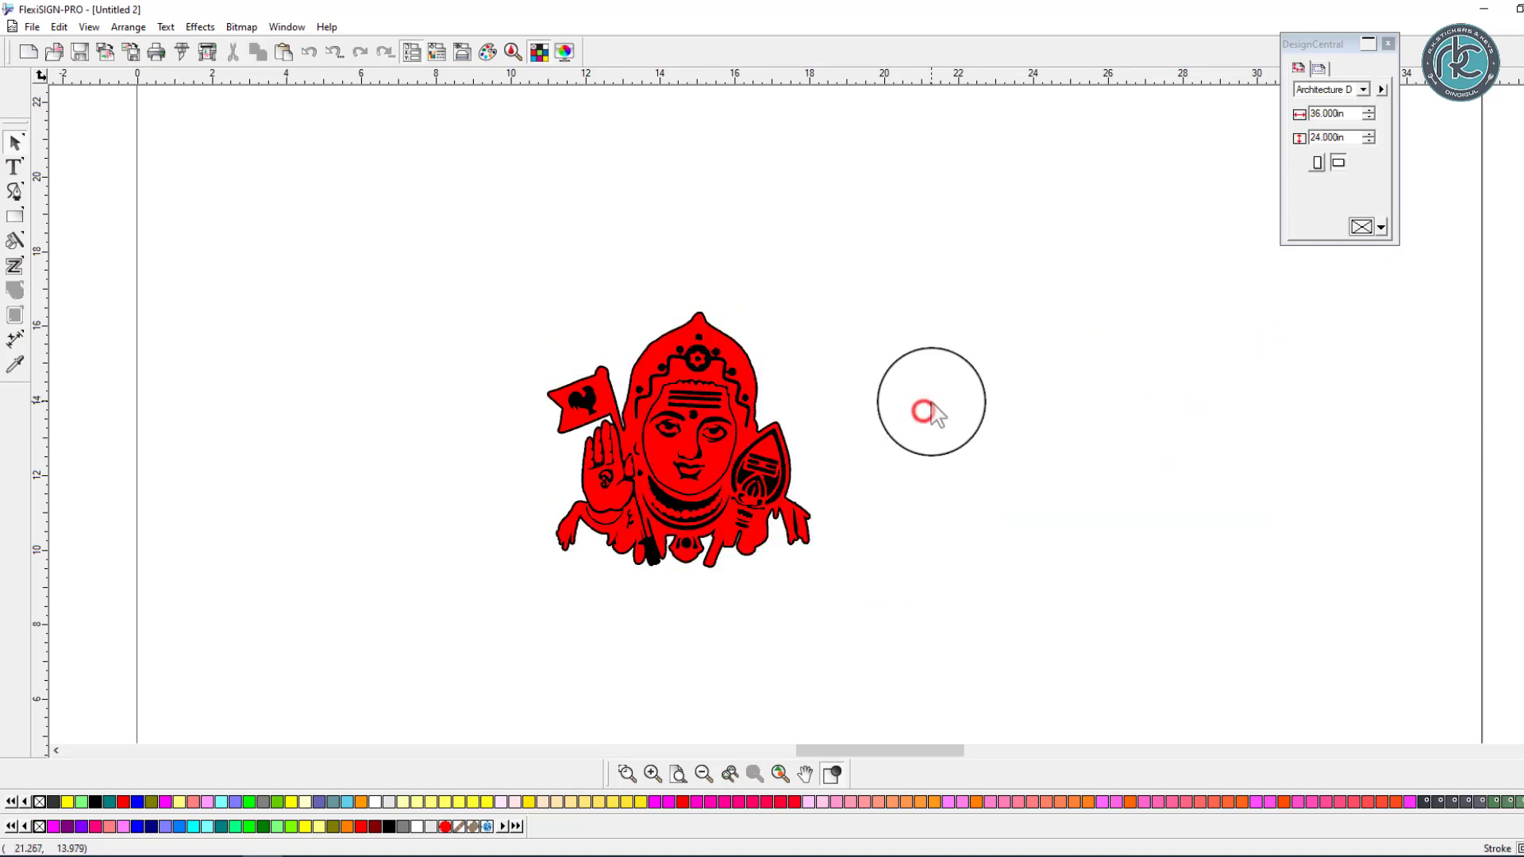
pyautogui.moveTo(877, 273); pyautogui.dragTo(508, 576)
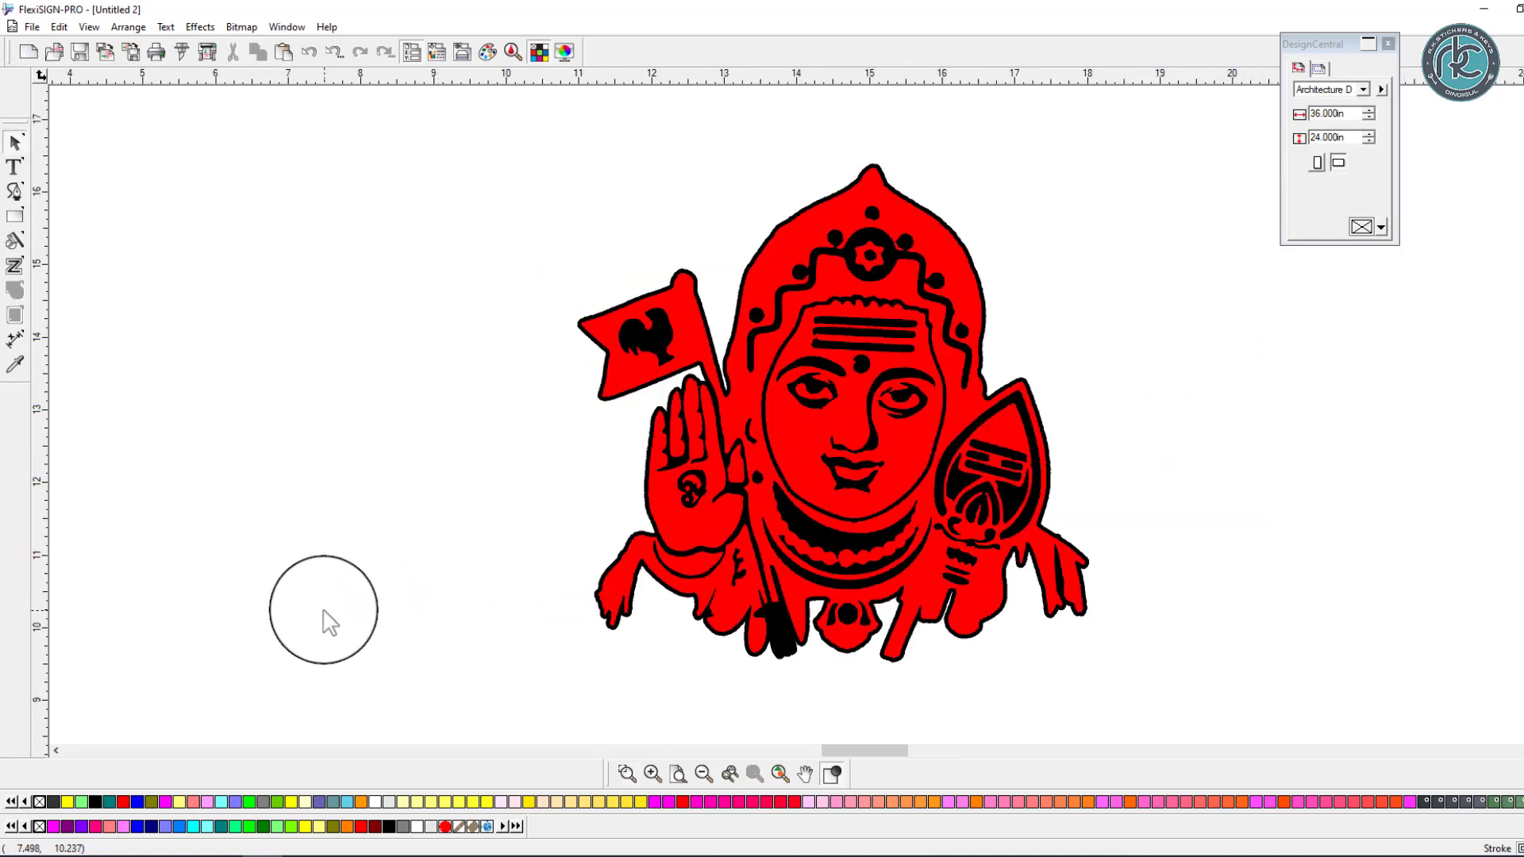
pyautogui.hotkey('ctrl', 'a')
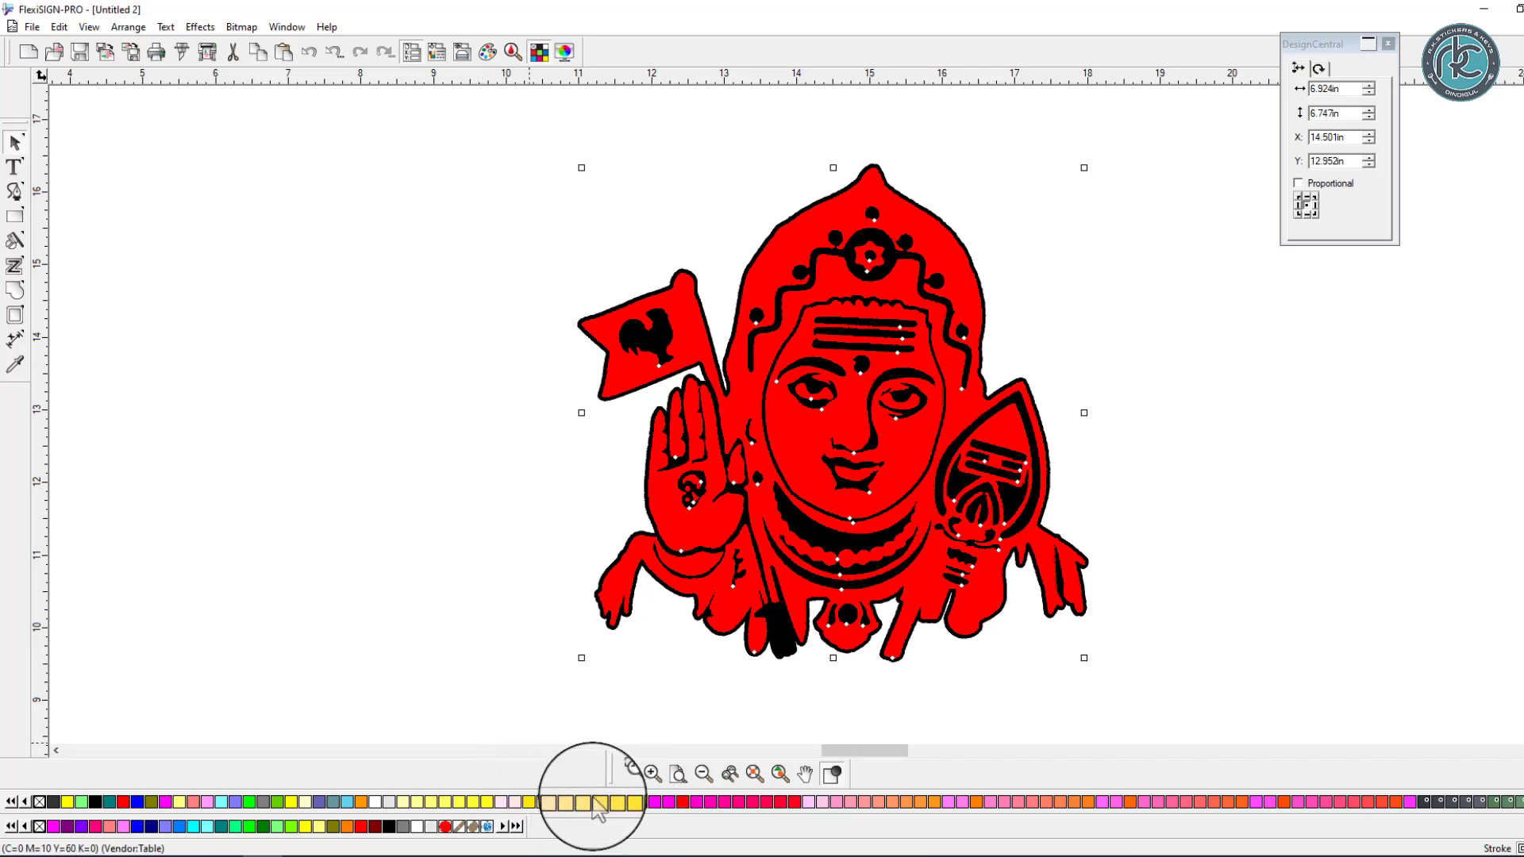
pyautogui.scroll(-2, 433, 600)
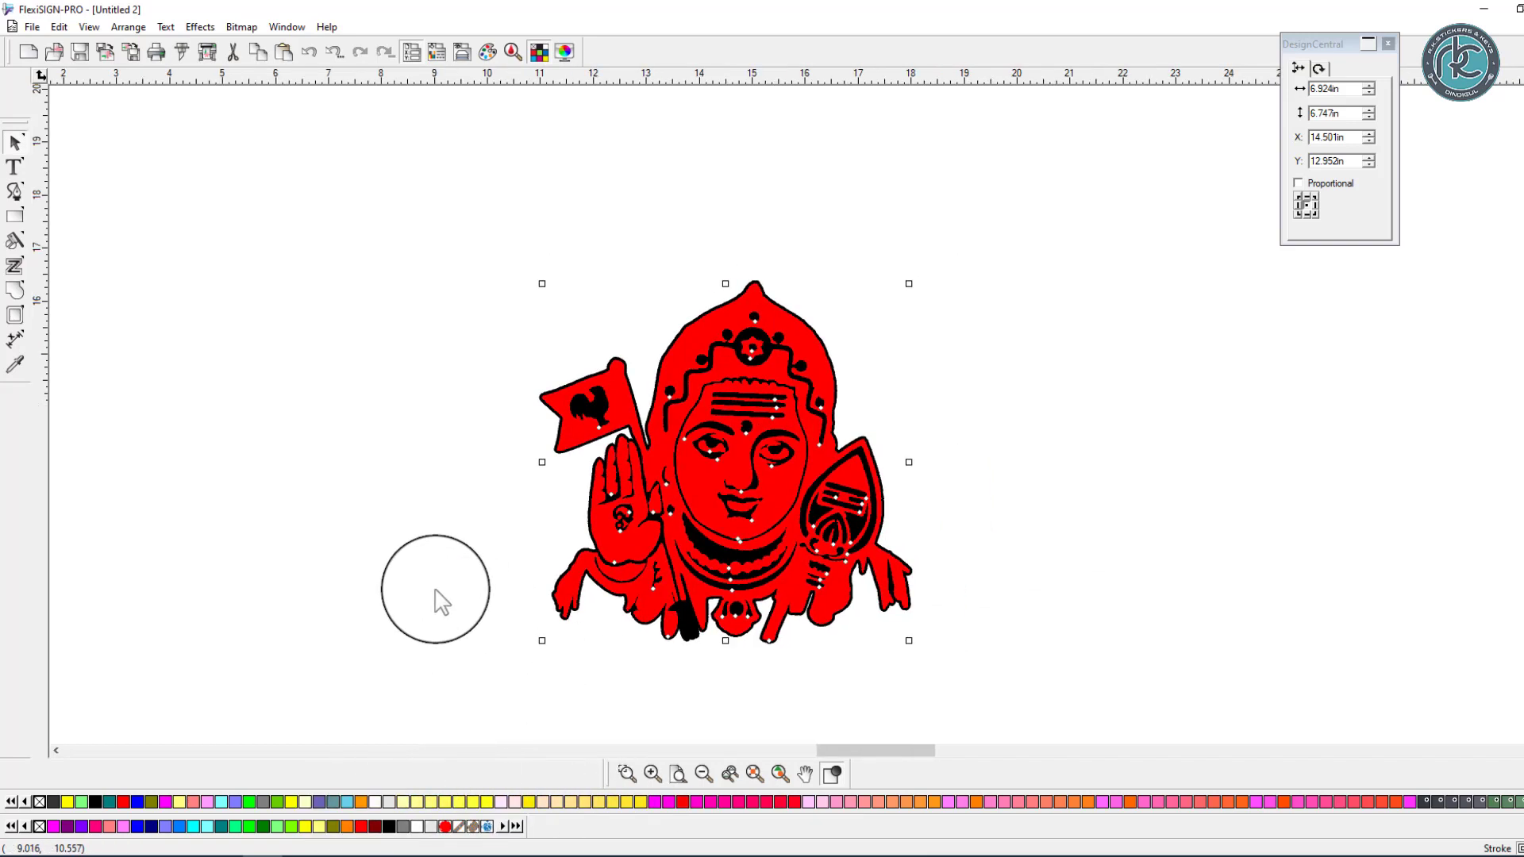
pyautogui.hscroll(9, 435, 591)
pyautogui.click(717, 479)
pyautogui.click(364, 444)
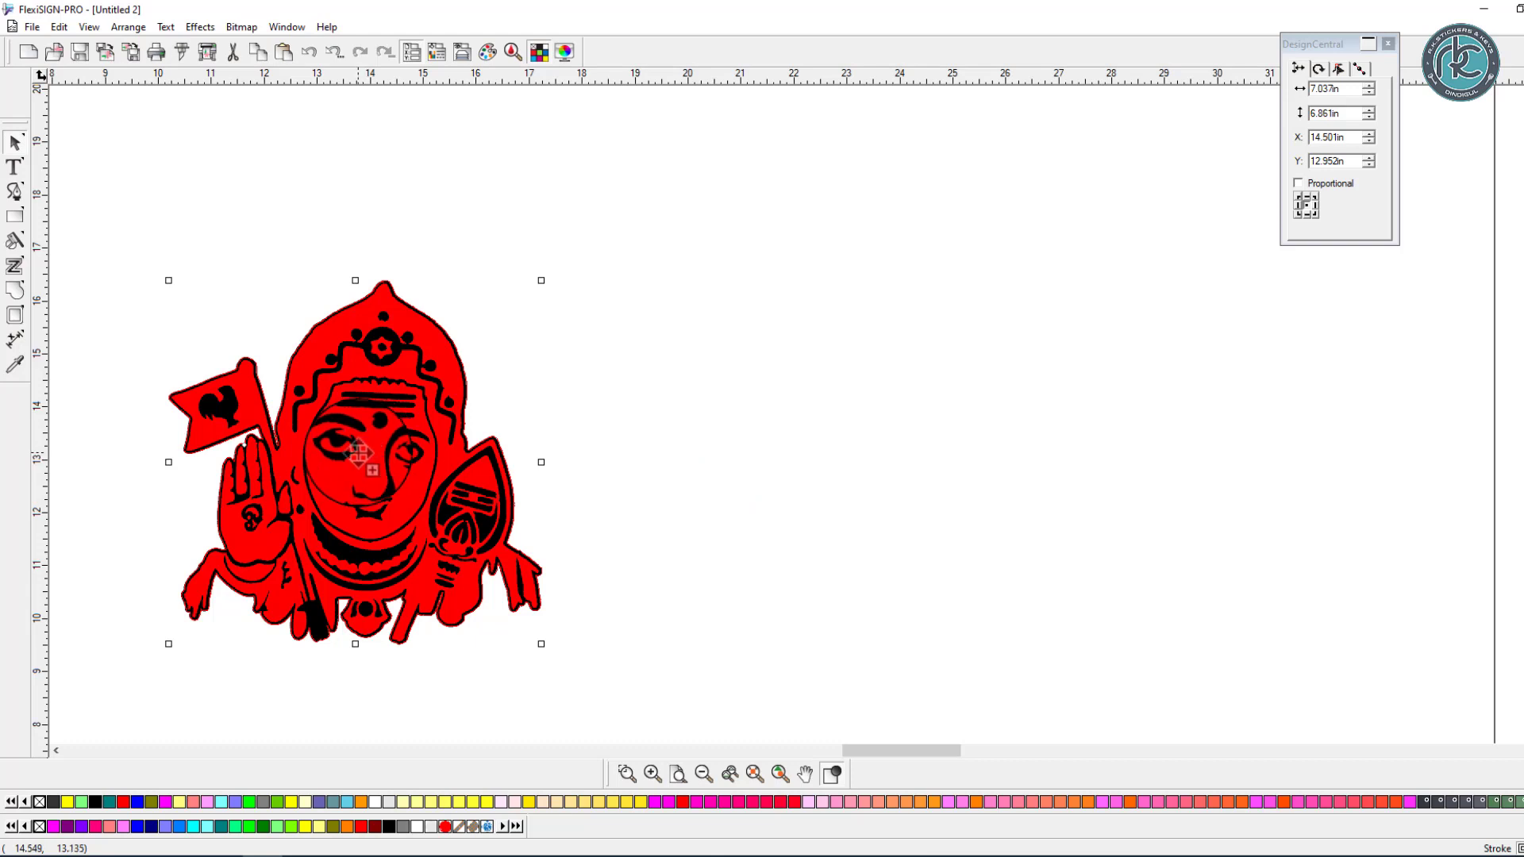
pyautogui.moveTo(361, 447); pyautogui.dragTo(834, 445)
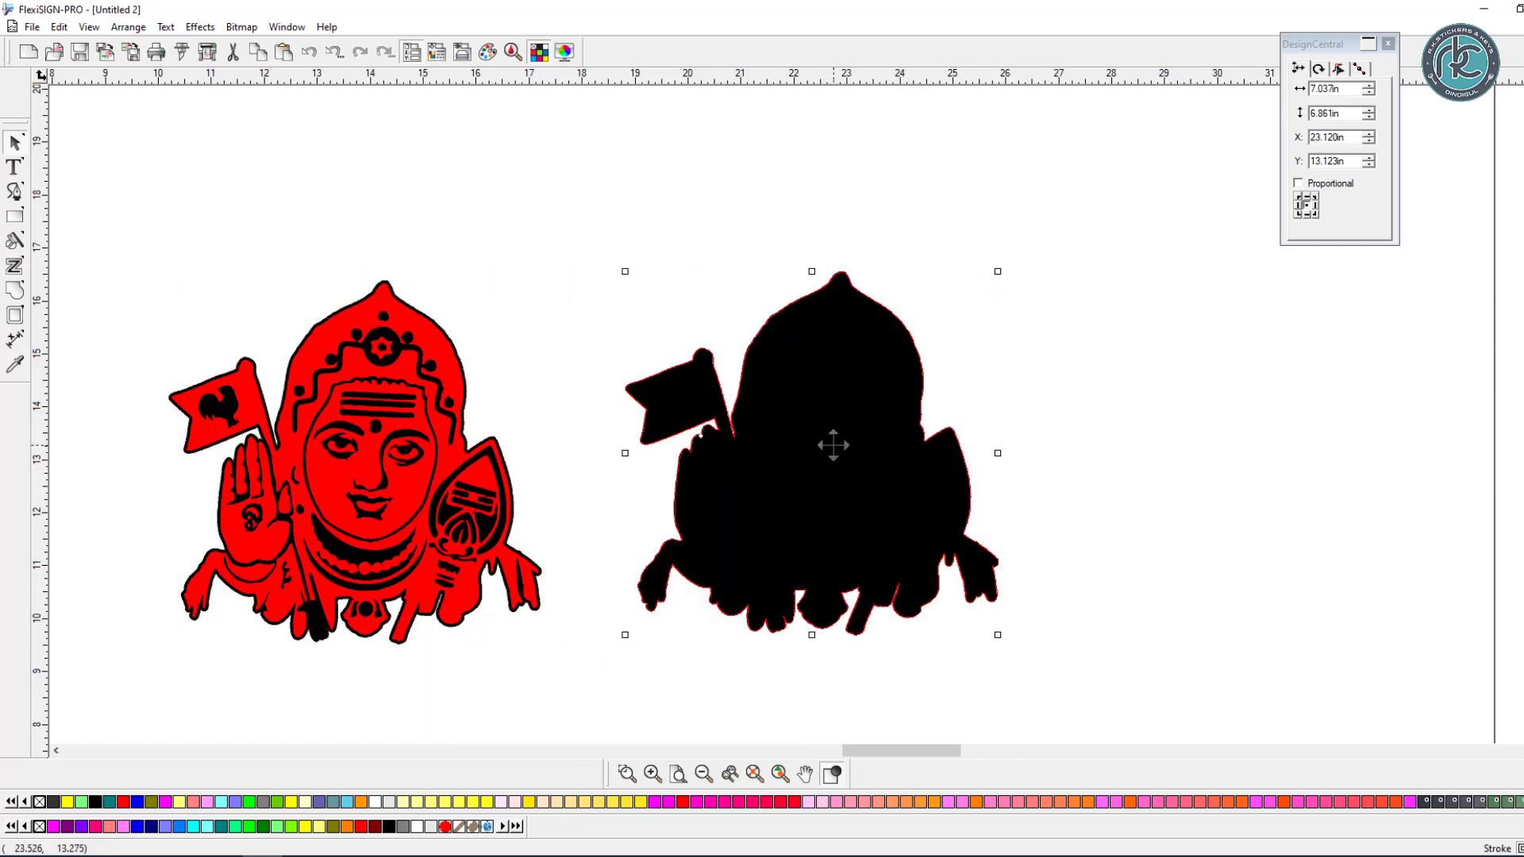
pyautogui.press('Delete')
pyautogui.click(839, 478)
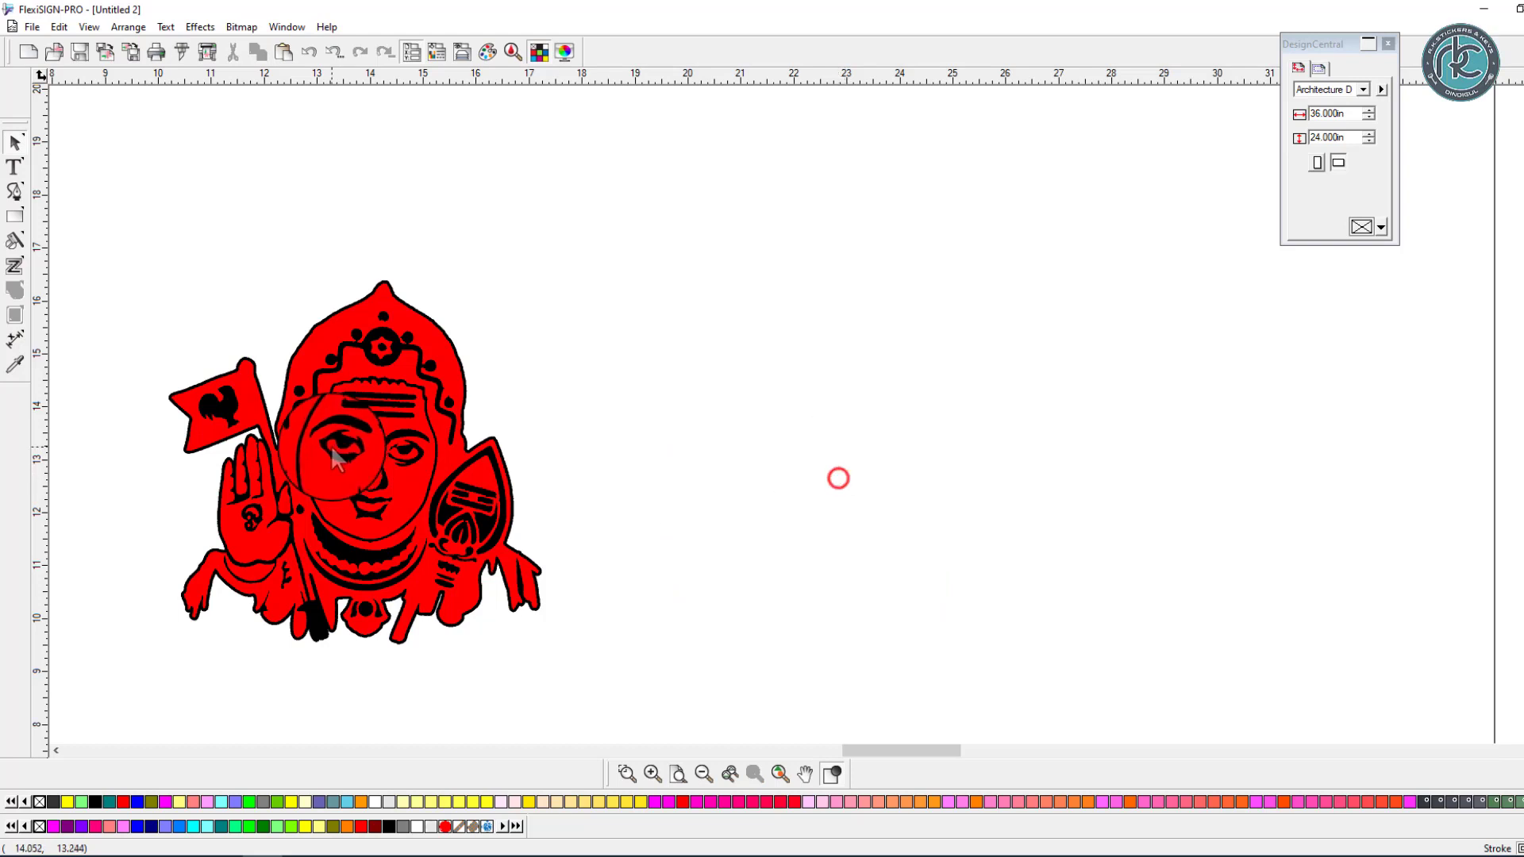
# - Place a copy of the red figure to the right of the overlaid pair, at about X 22.7 in, Y 13.2 in
pyautogui.click(340, 458)
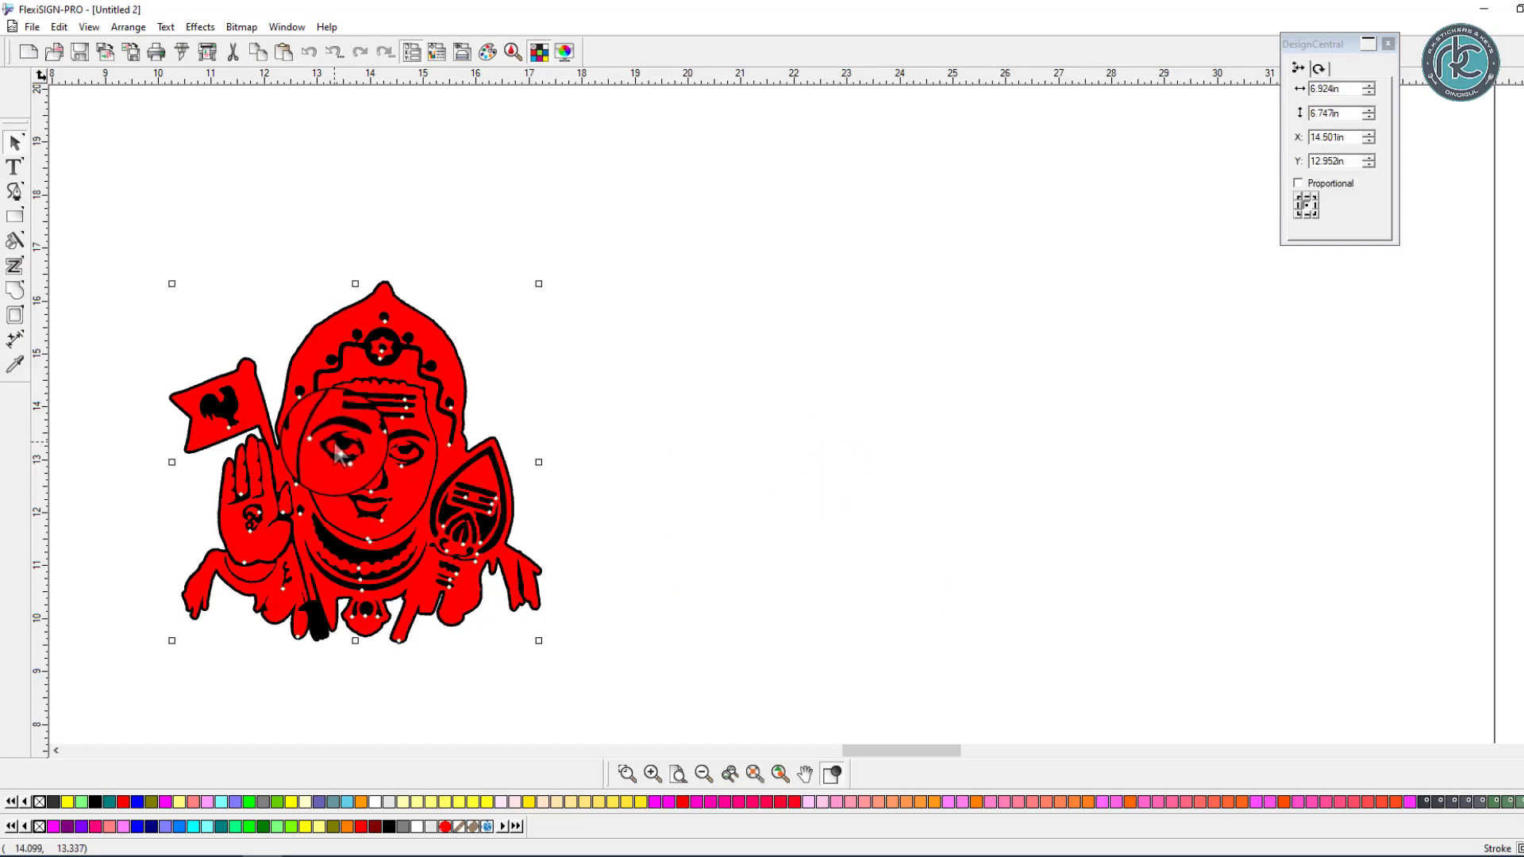
pyautogui.moveTo(340, 457); pyautogui.dragTo(761, 434)
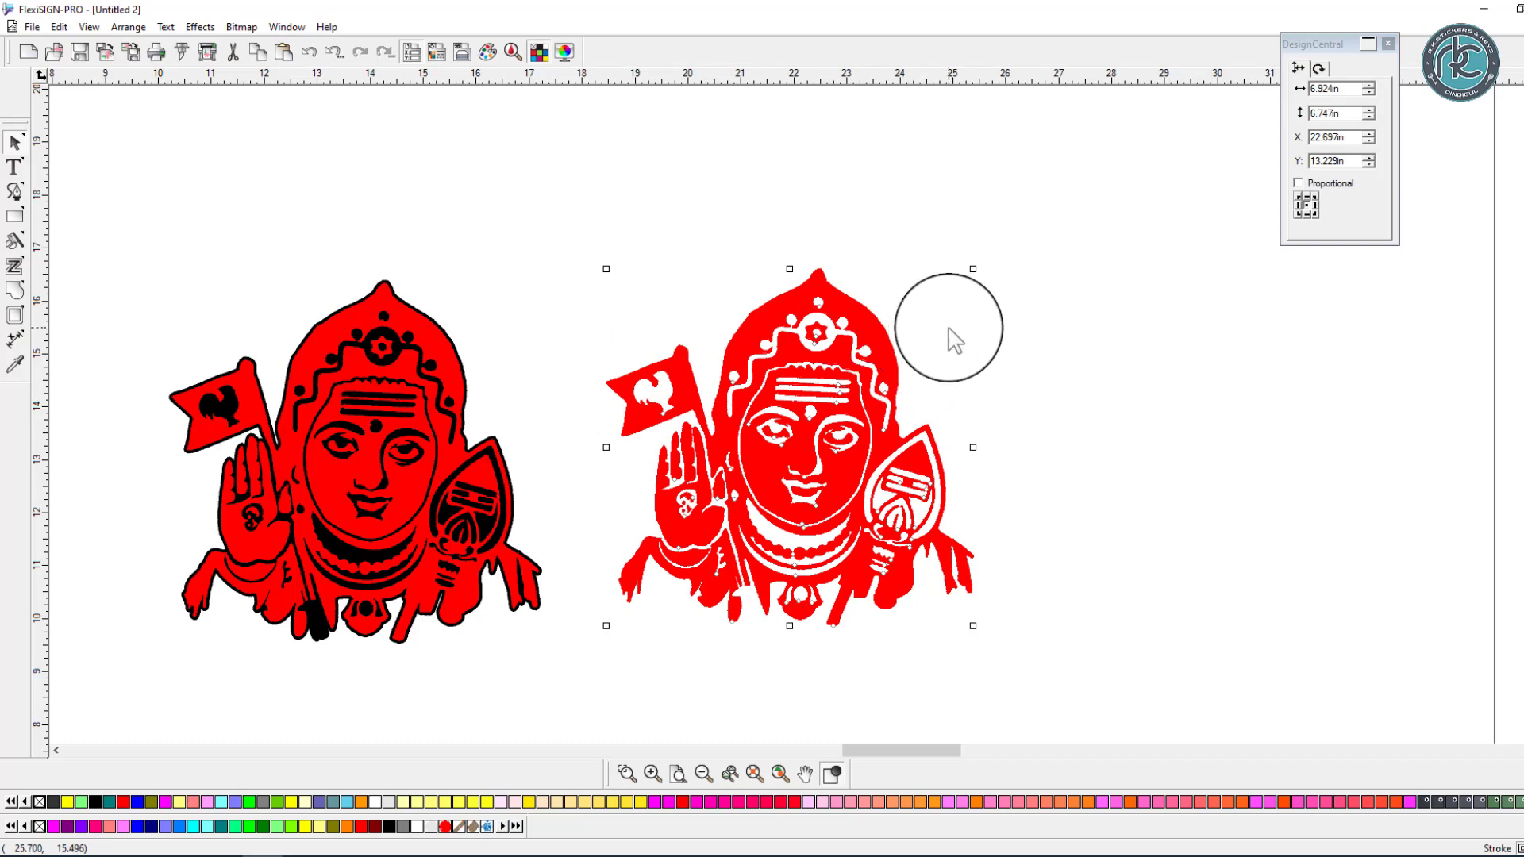
pyautogui.moveTo(947, 361); pyautogui.dragTo(633, 510)
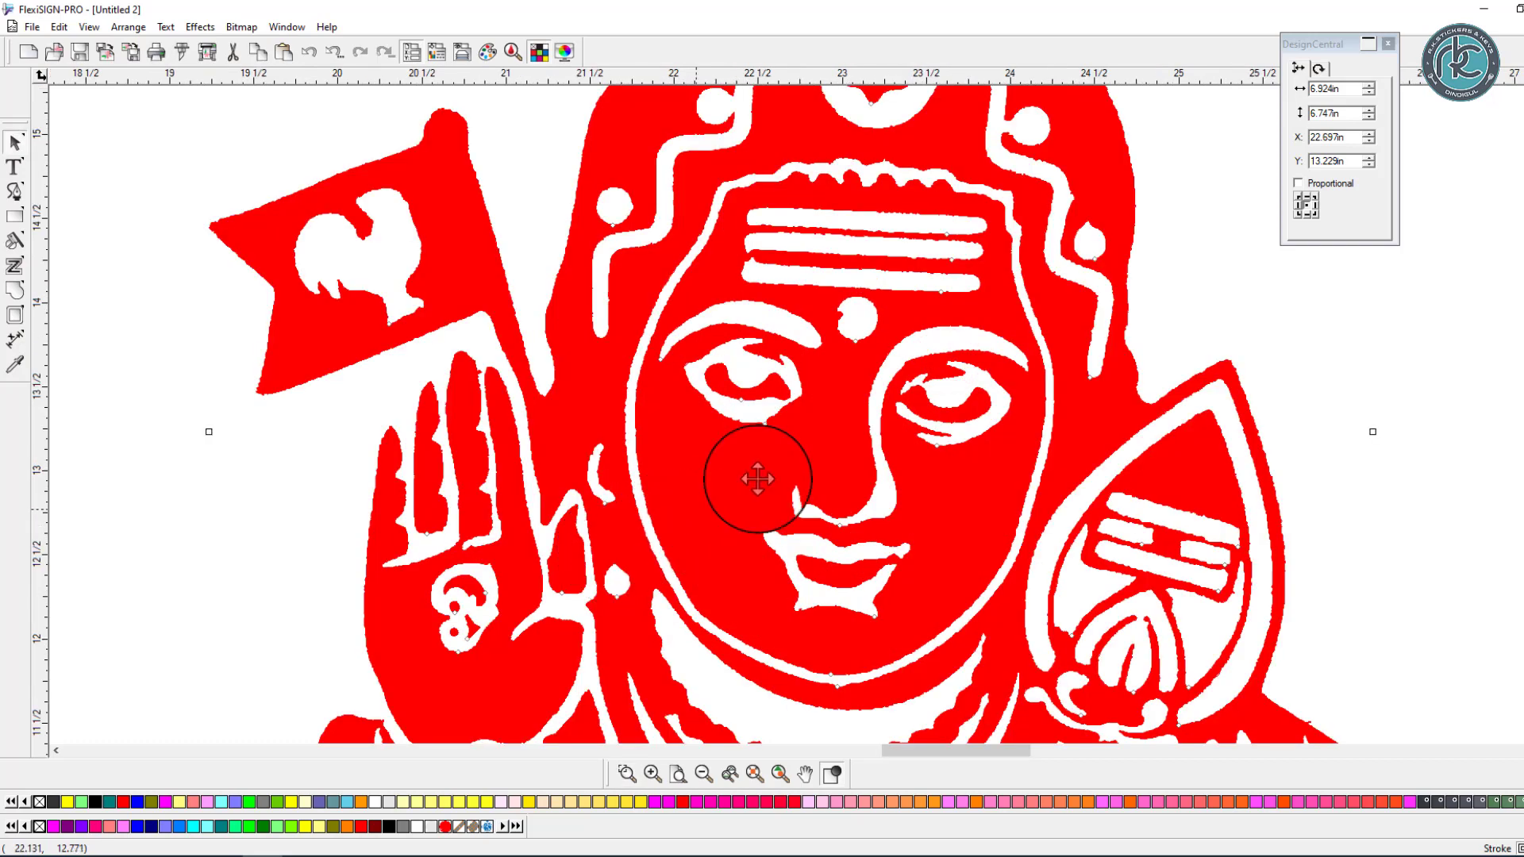
pyautogui.press('F5')
pyautogui.moveTo(975, 359); pyautogui.dragTo(863, 439)
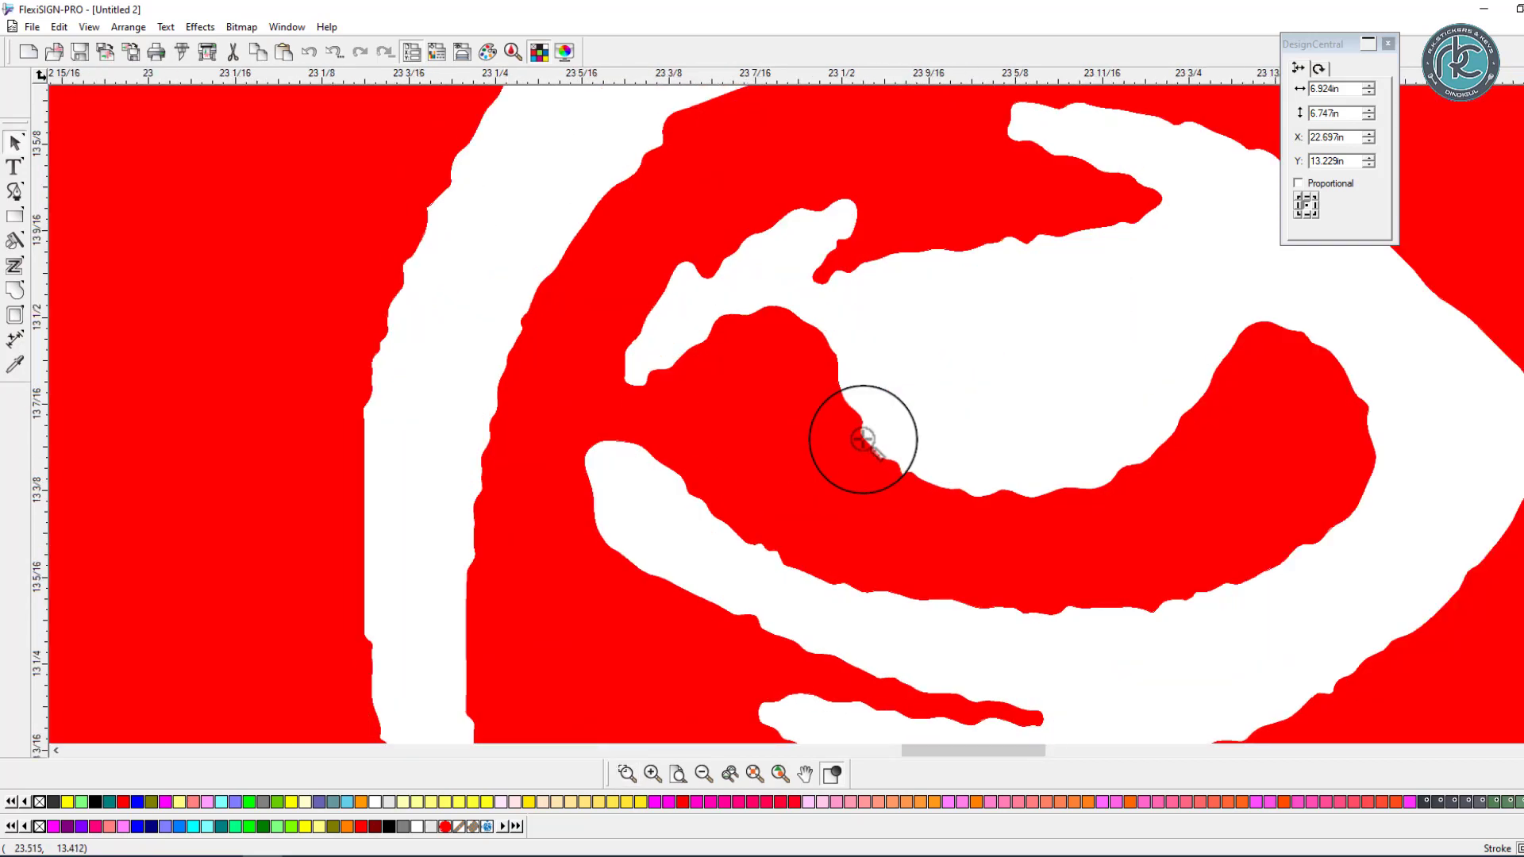
pyautogui.scroll(-5, 863, 439)
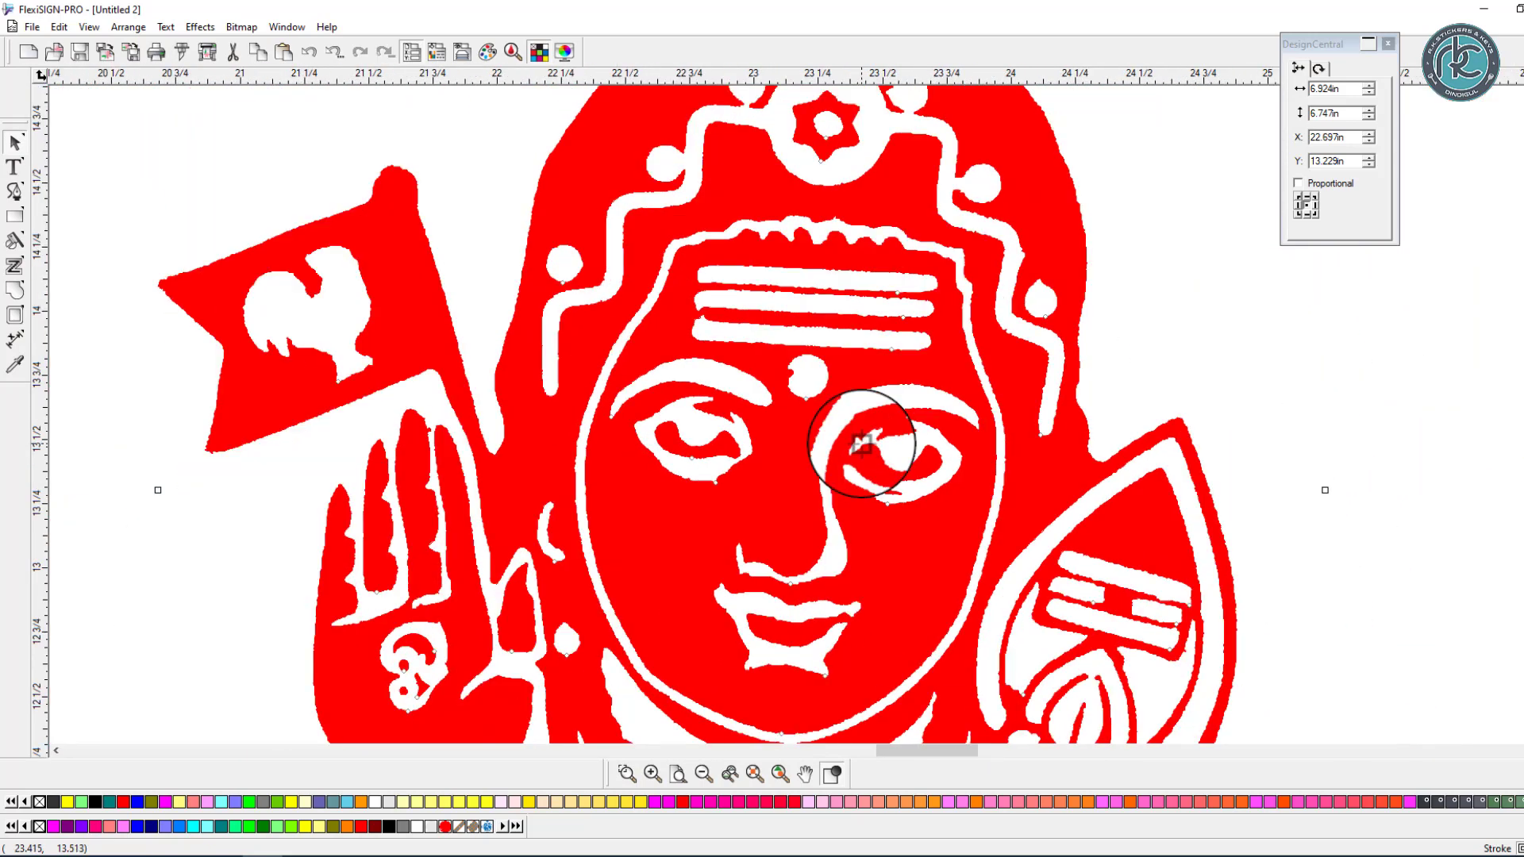
pyautogui.scroll(-5, 861, 442)
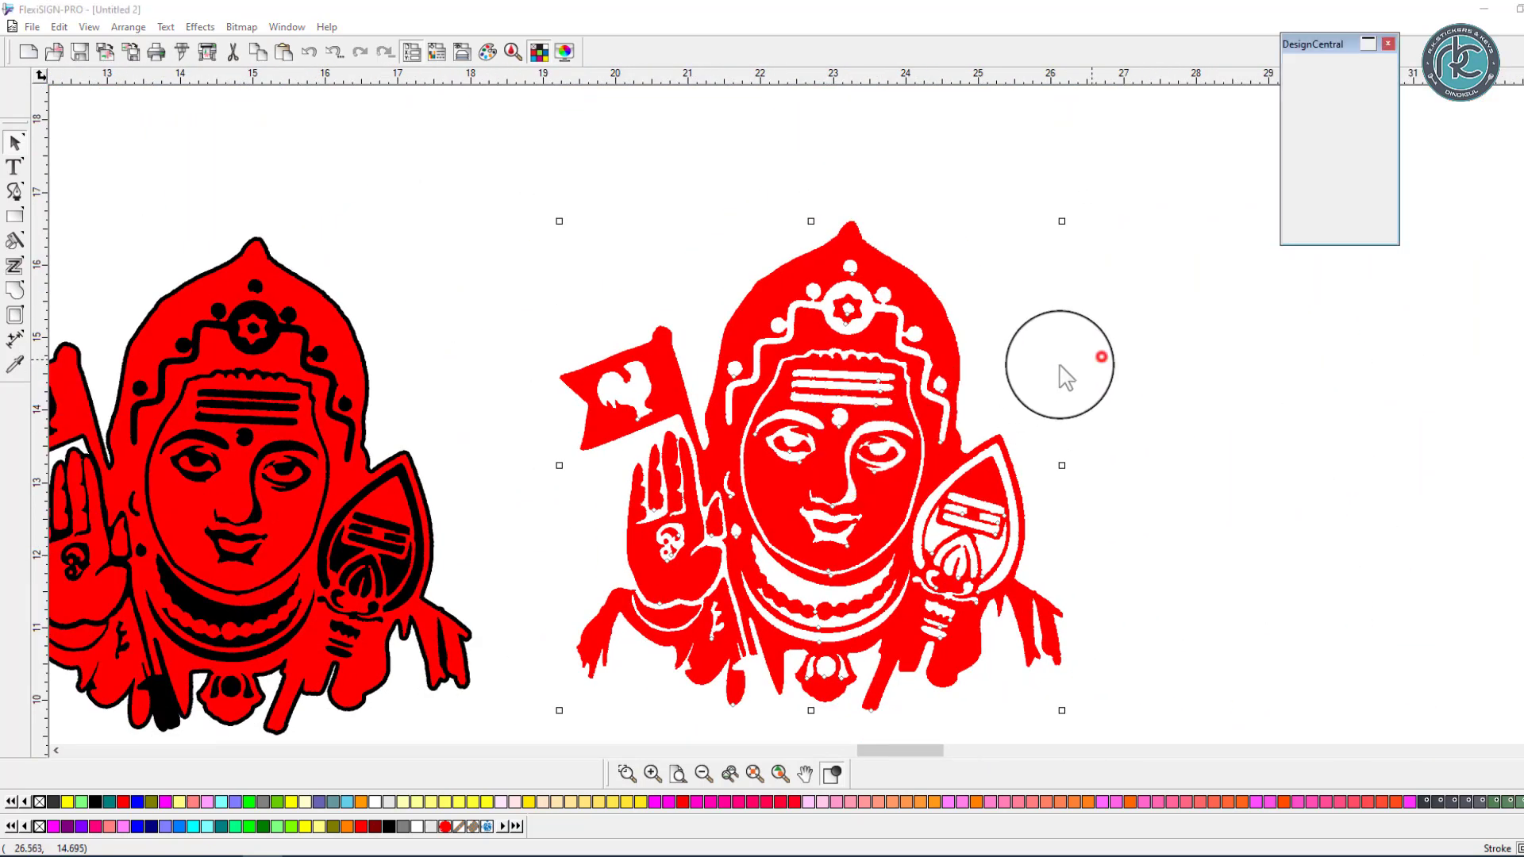
# - Export only the selected red copy as a JPEG Bitmap named GOD MURUGA to New Volume (F:)
pyautogui.click(815, 401)
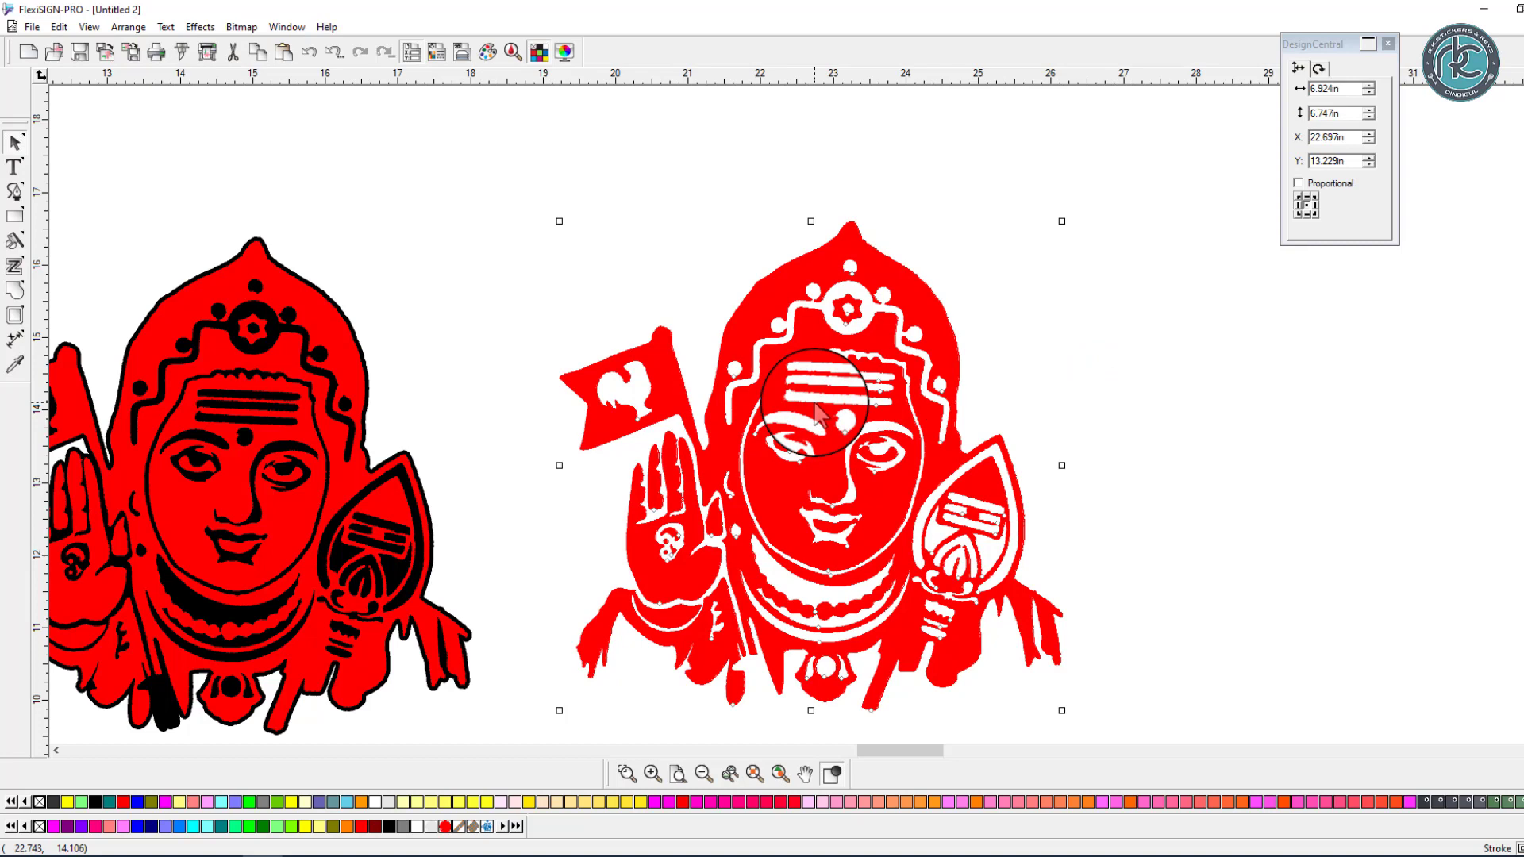
pyautogui.click(32, 27)
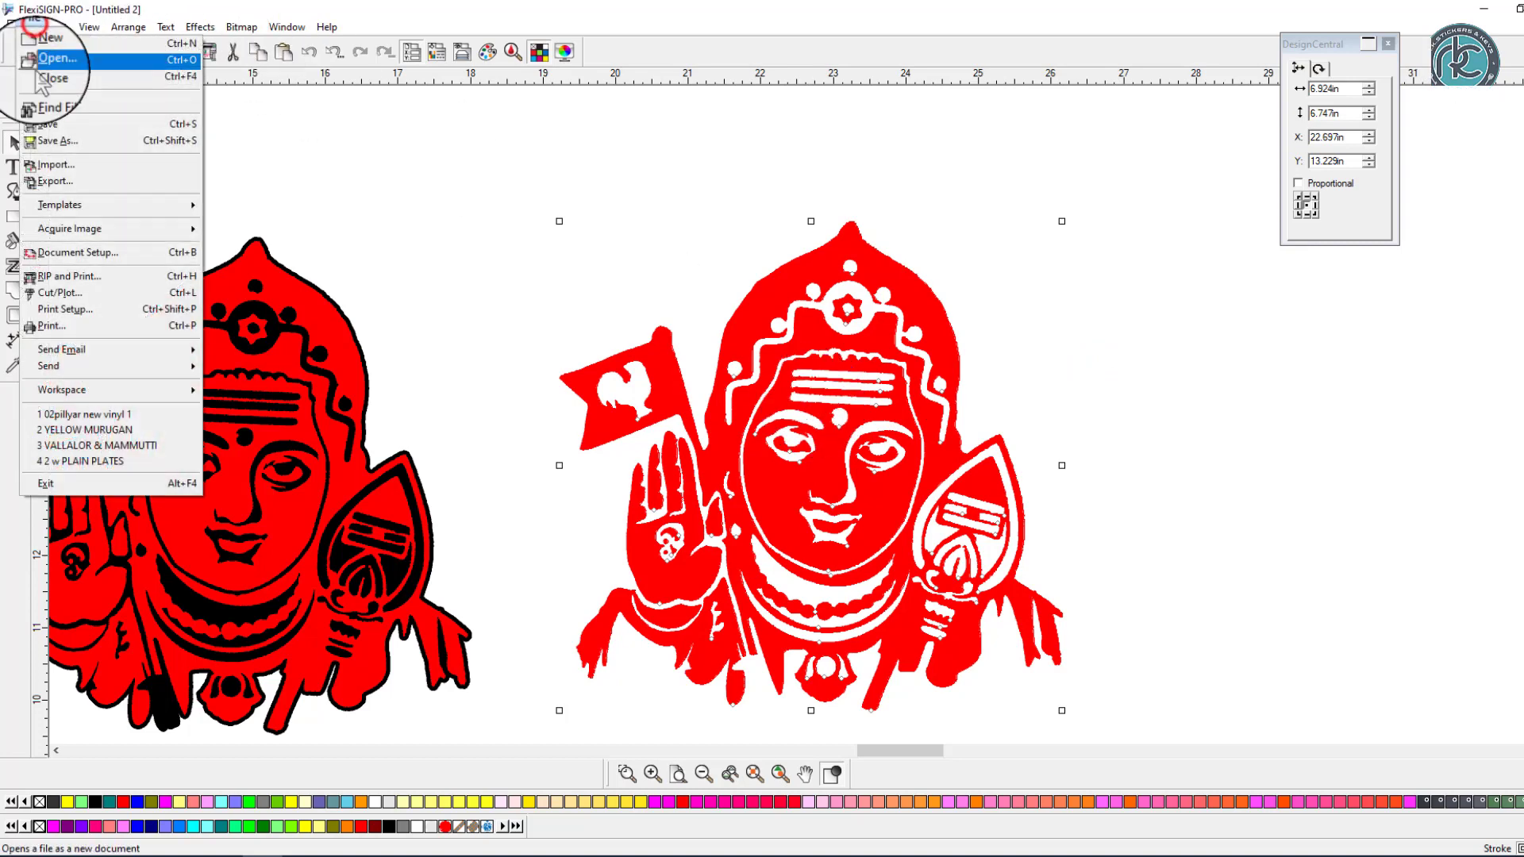
pyautogui.click(96, 188)
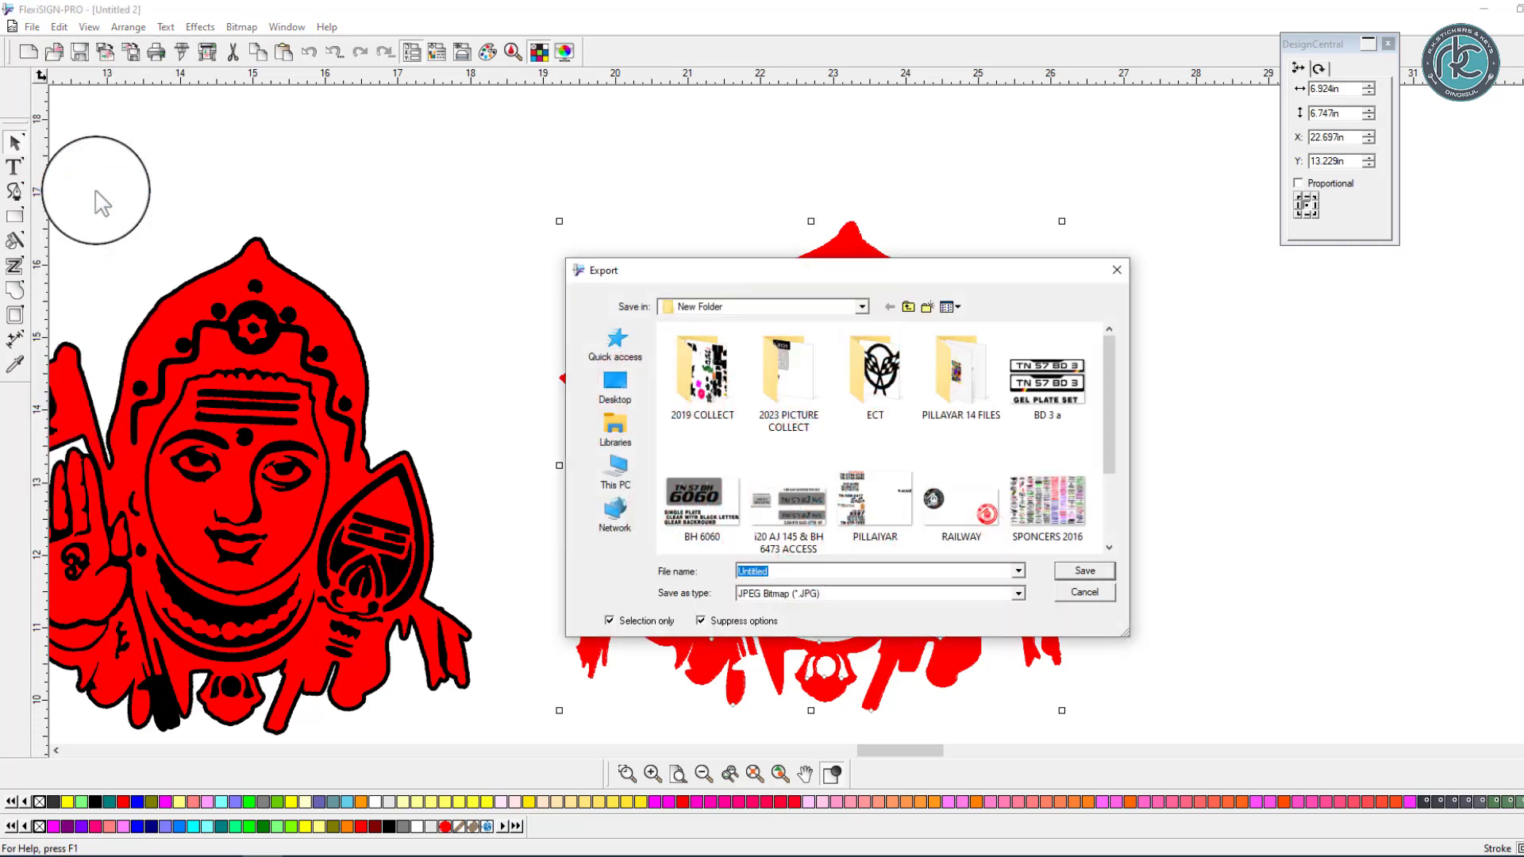
pyautogui.click(747, 308)
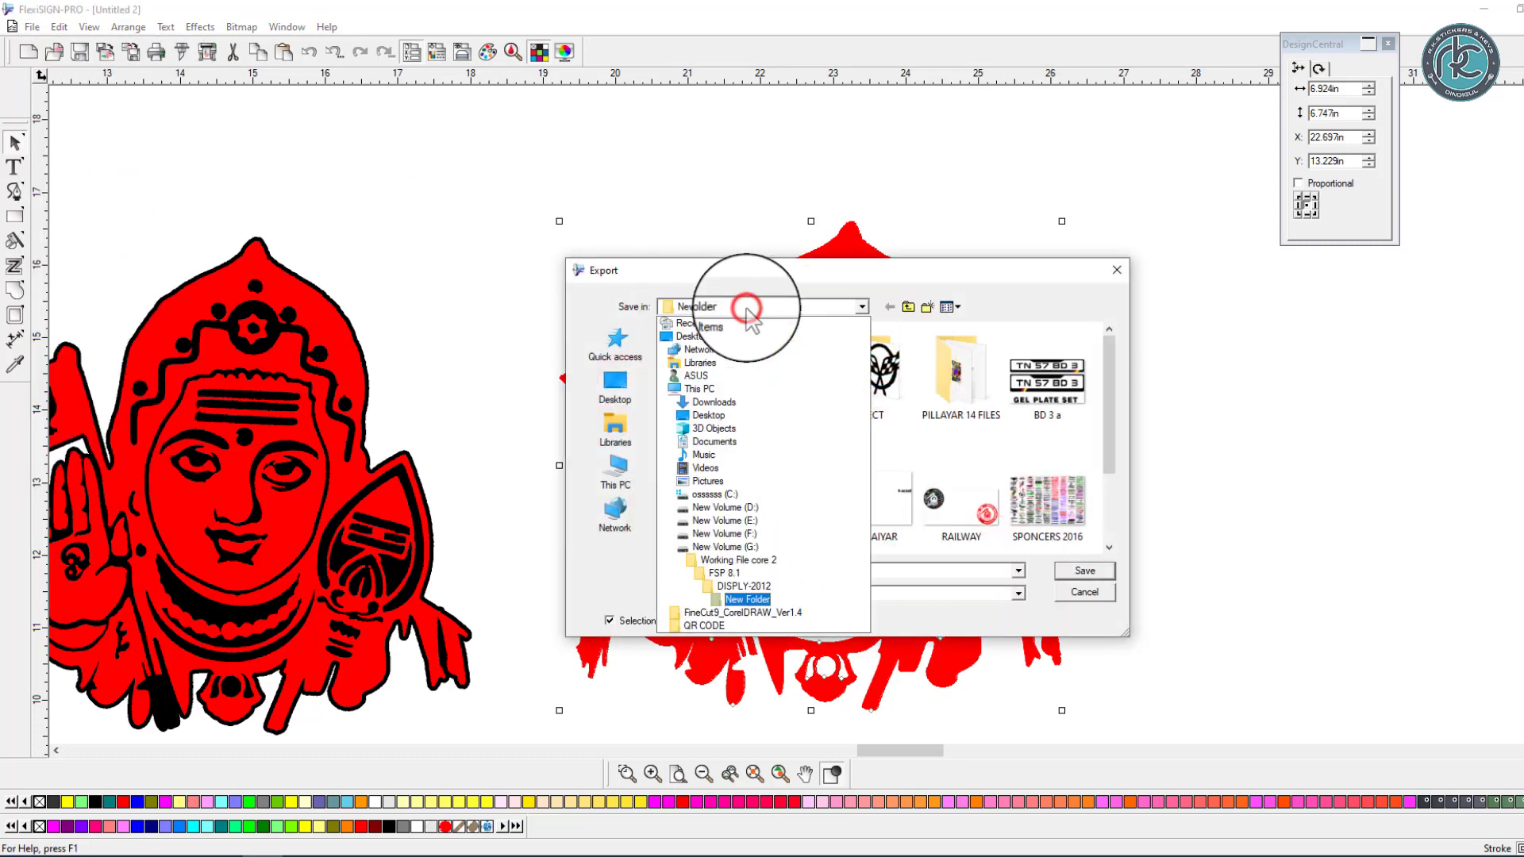
pyautogui.click(719, 533)
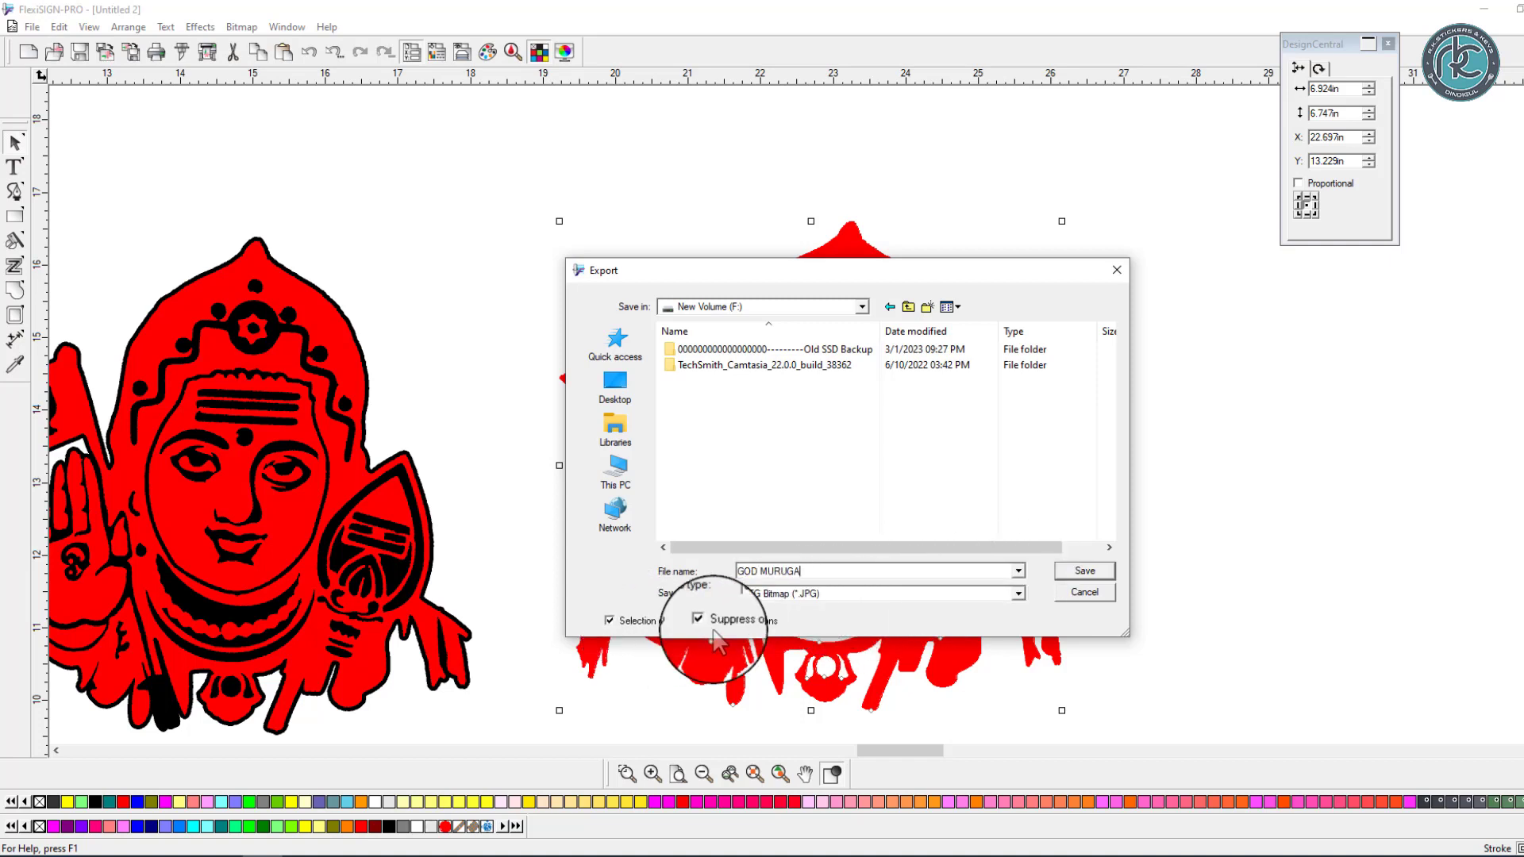
pyautogui.click(1074, 580)
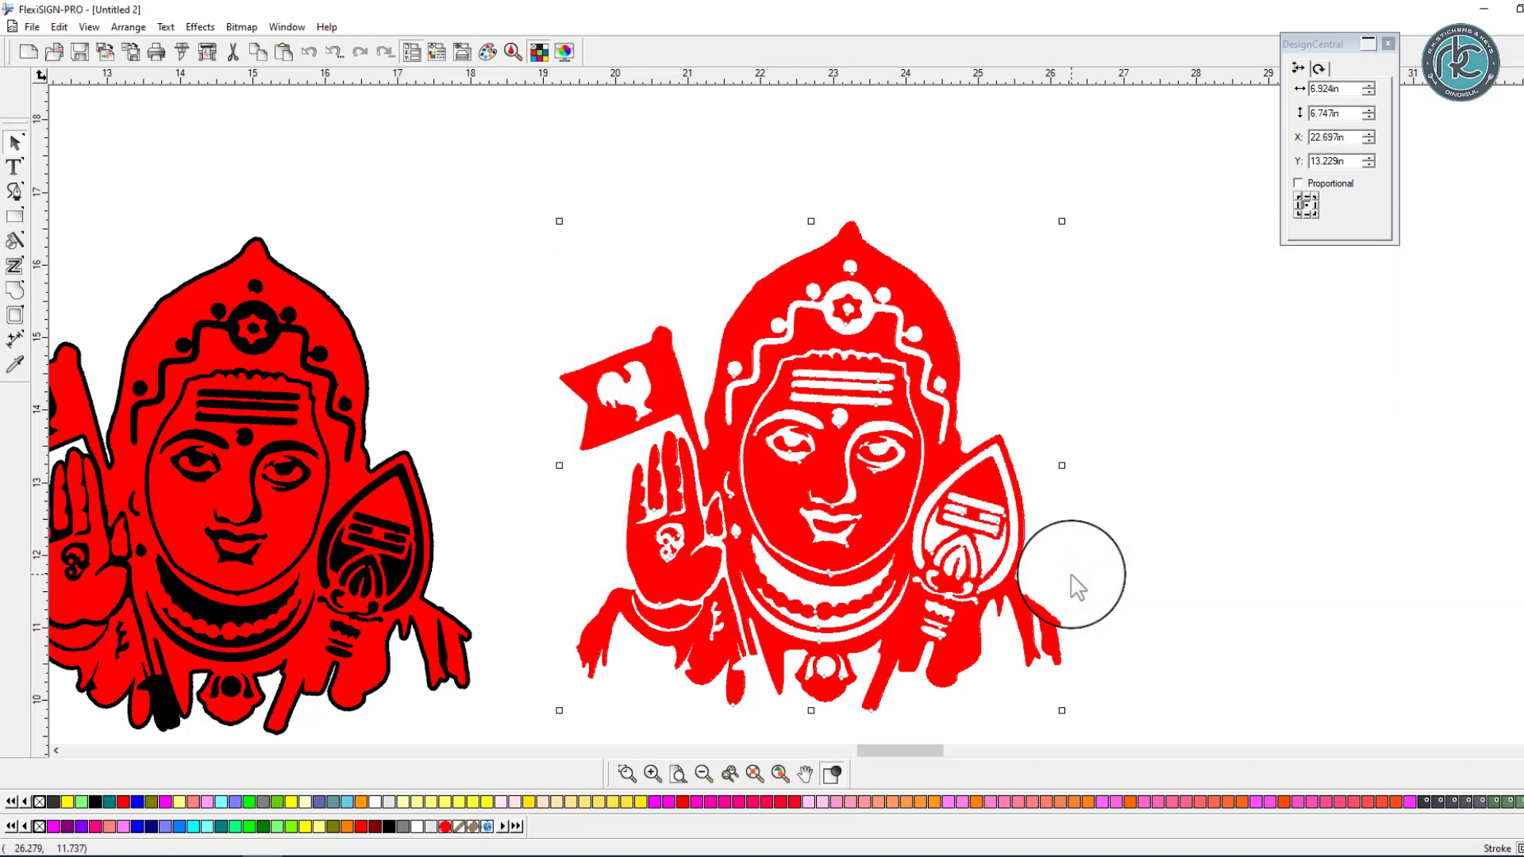
pyautogui.click(1161, 554)
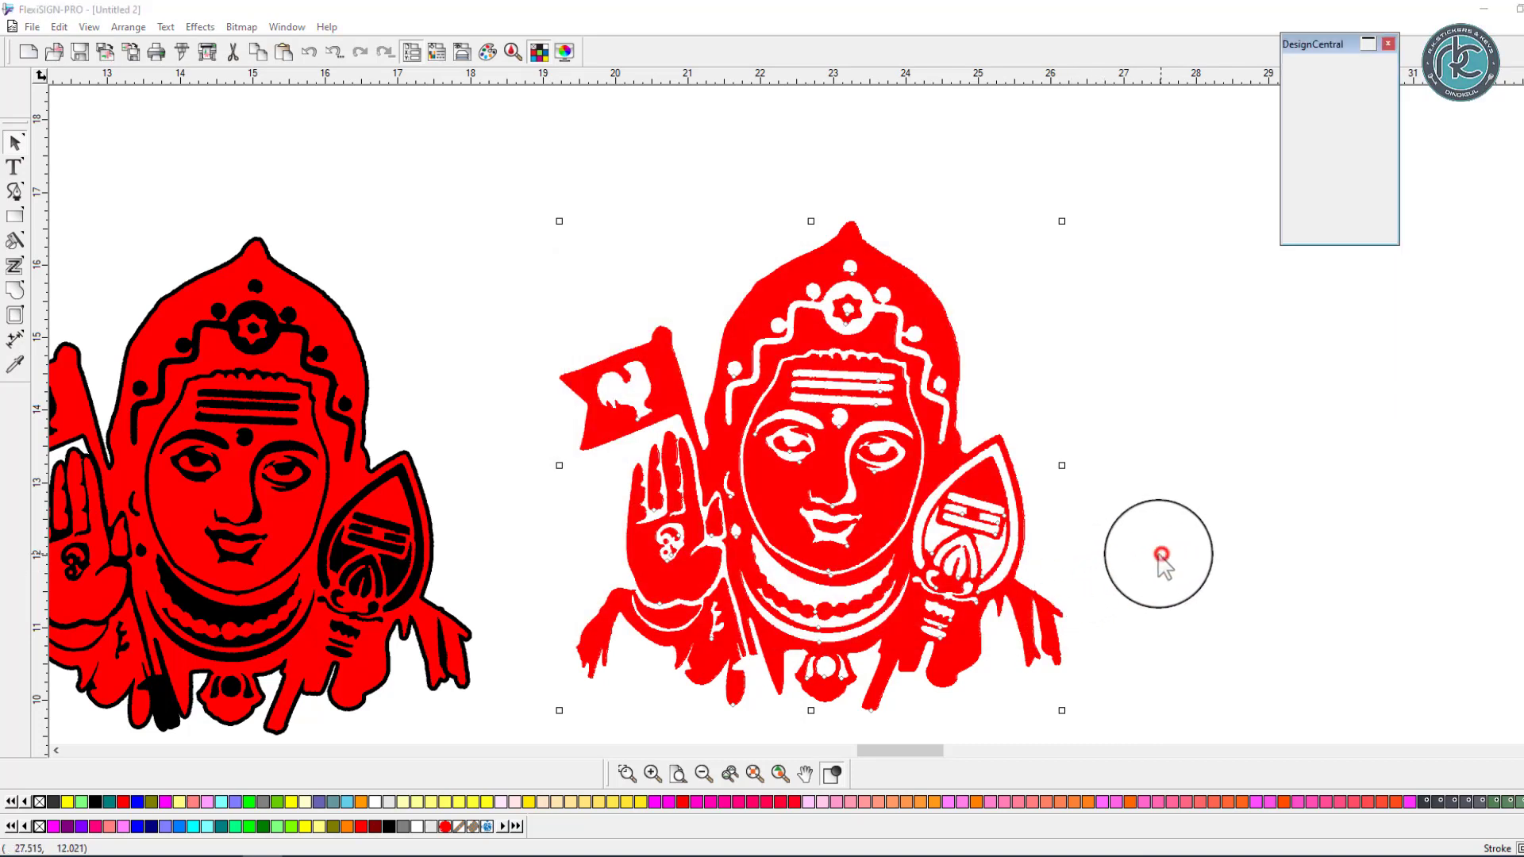
pyautogui.scroll(-4, 1056, 572)
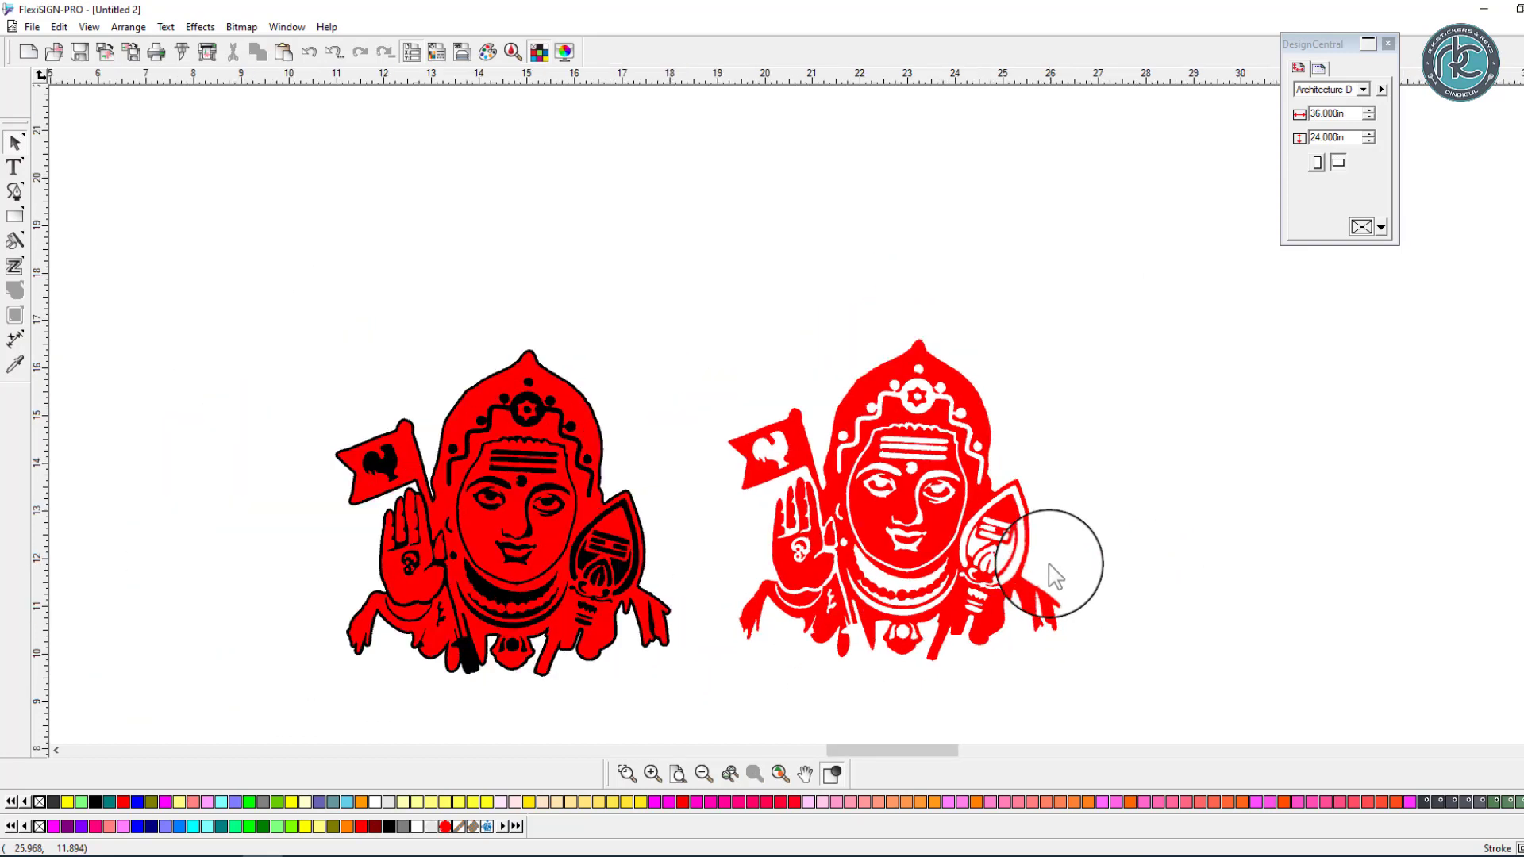
pyautogui.scroll(-4, 1052, 584)
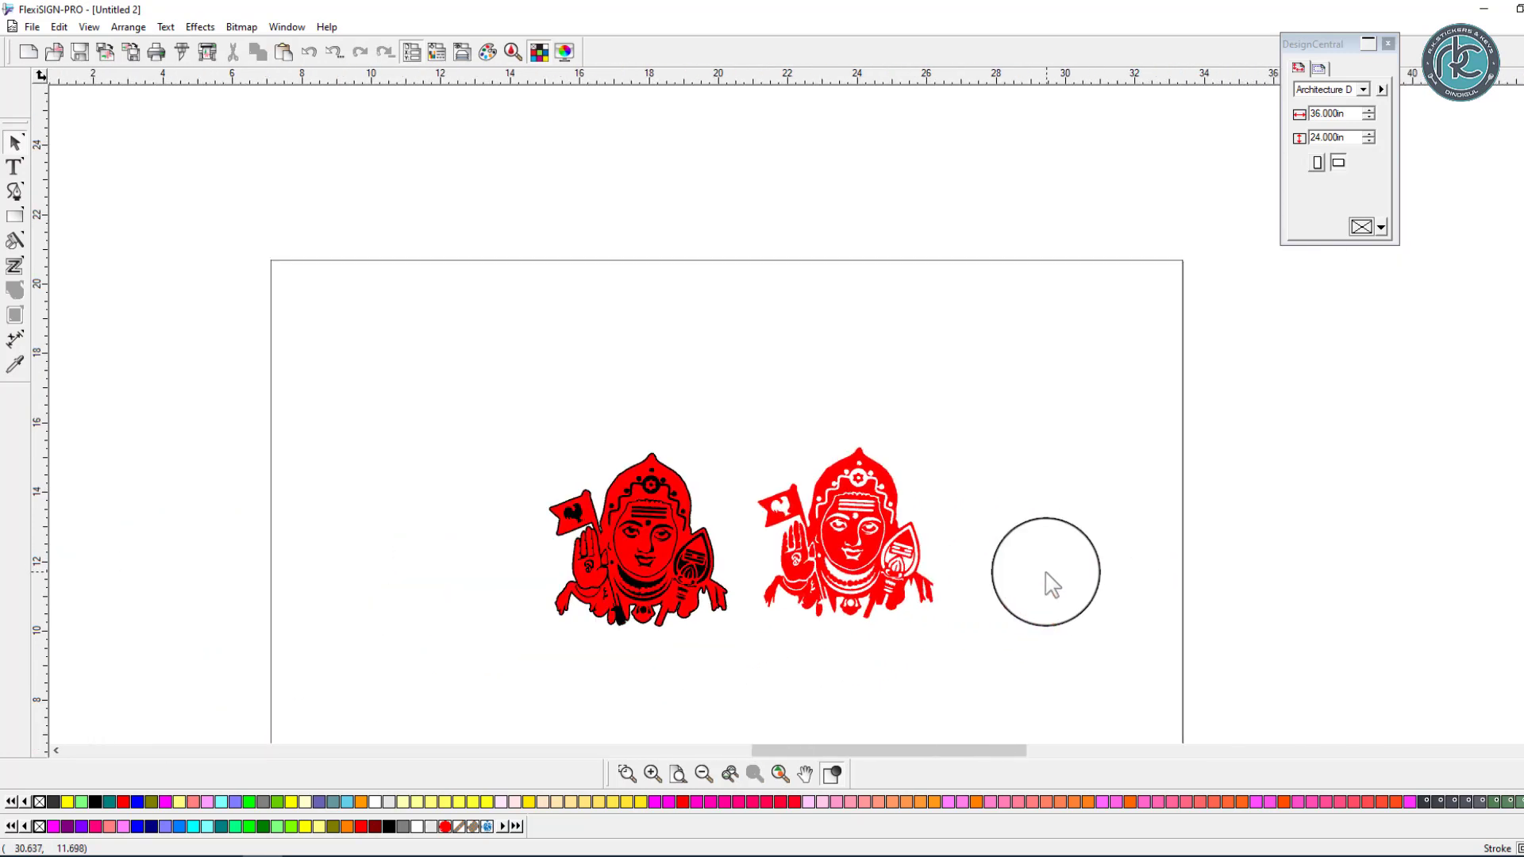
# - Move the overlaid red and black pair together with the red copy to the page's upper-left area
pyautogui.click(1053, 523)
pyautogui.moveTo(986, 313); pyautogui.dragTo(707, 511)
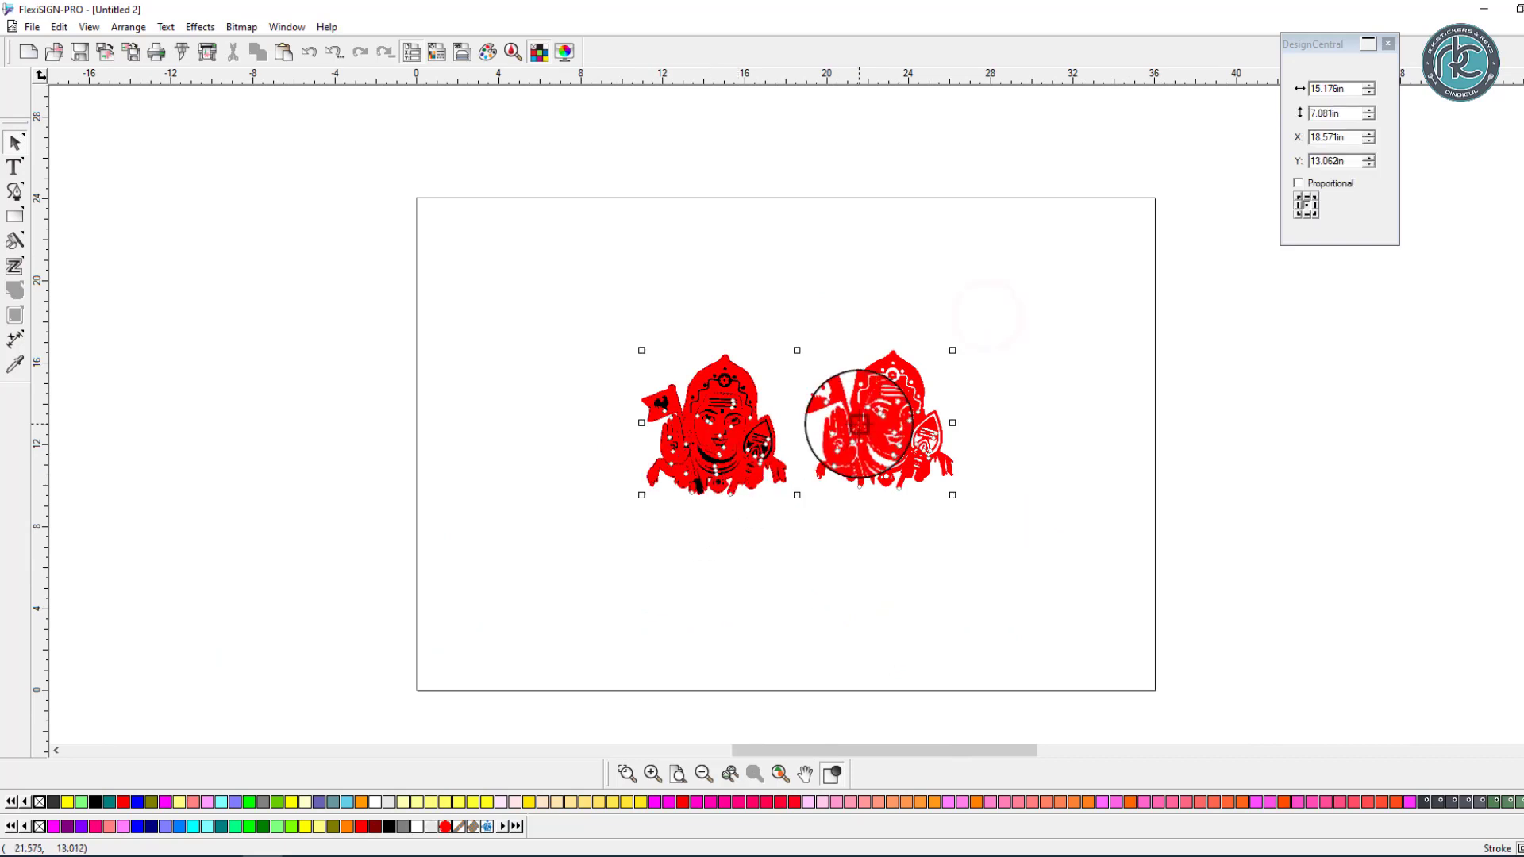
pyautogui.moveTo(863, 425); pyautogui.dragTo(667, 305)
pyautogui.click(820, 474)
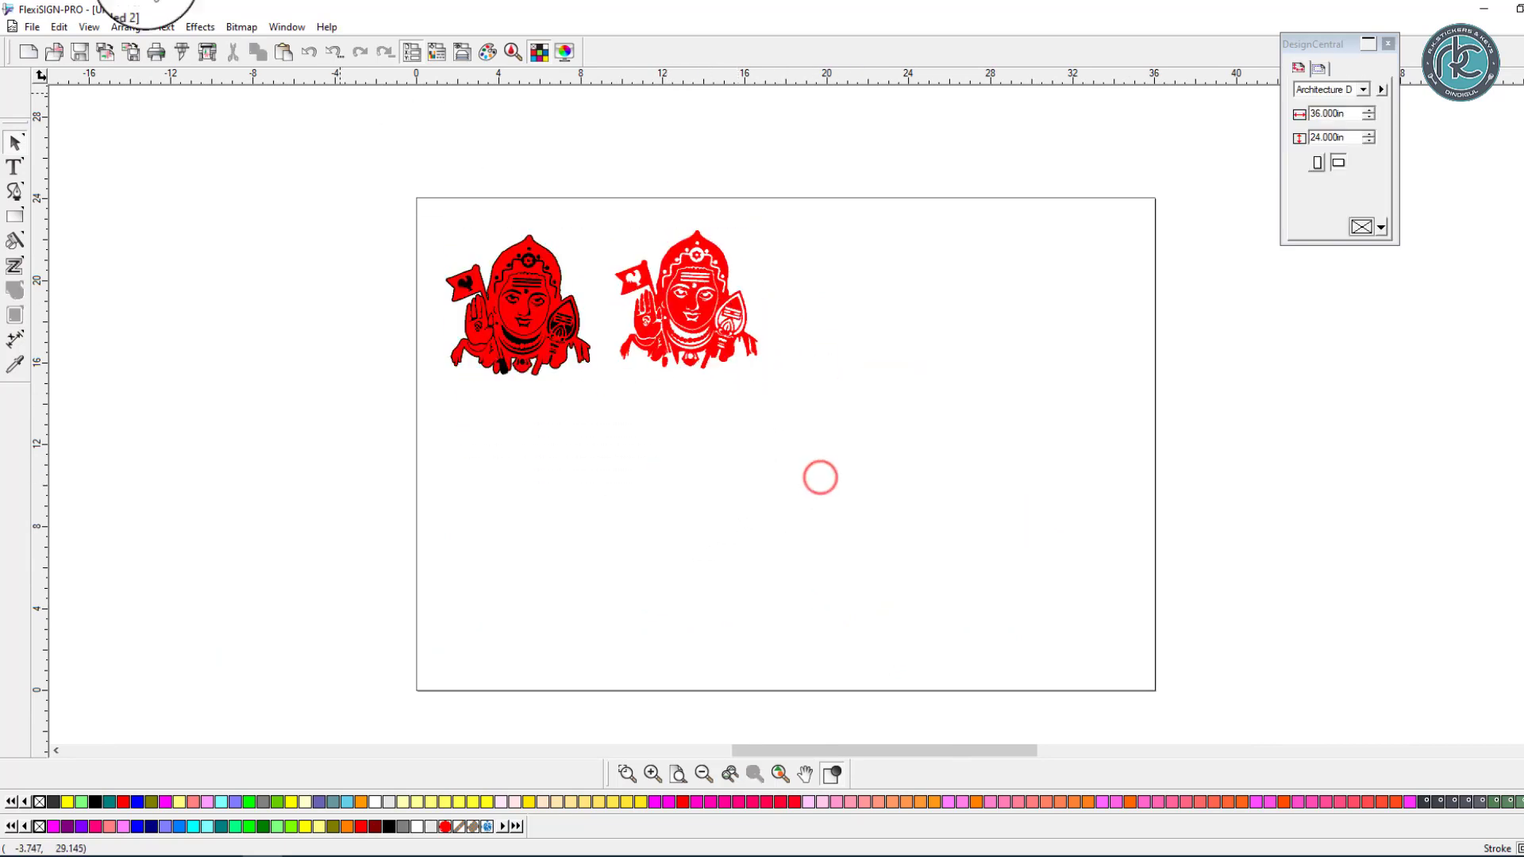
# - Import the GOD MURUGA JPEG from New Volume (F:) and place it at about X 23.5 in, Y 11.3 in
pyautogui.click(32, 26)
pyautogui.click(87, 159)
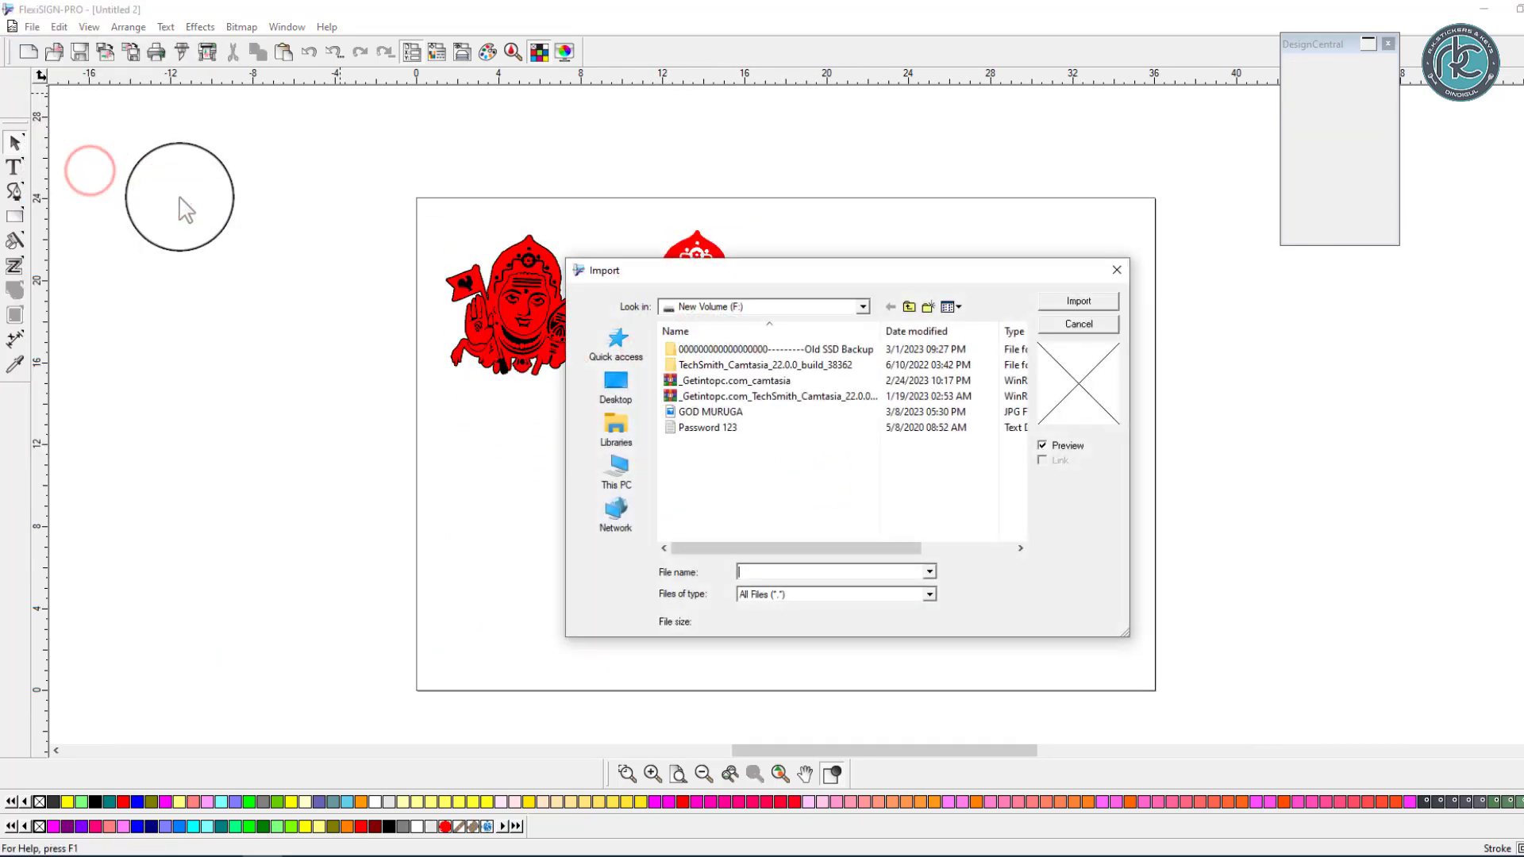
pyautogui.click(688, 415)
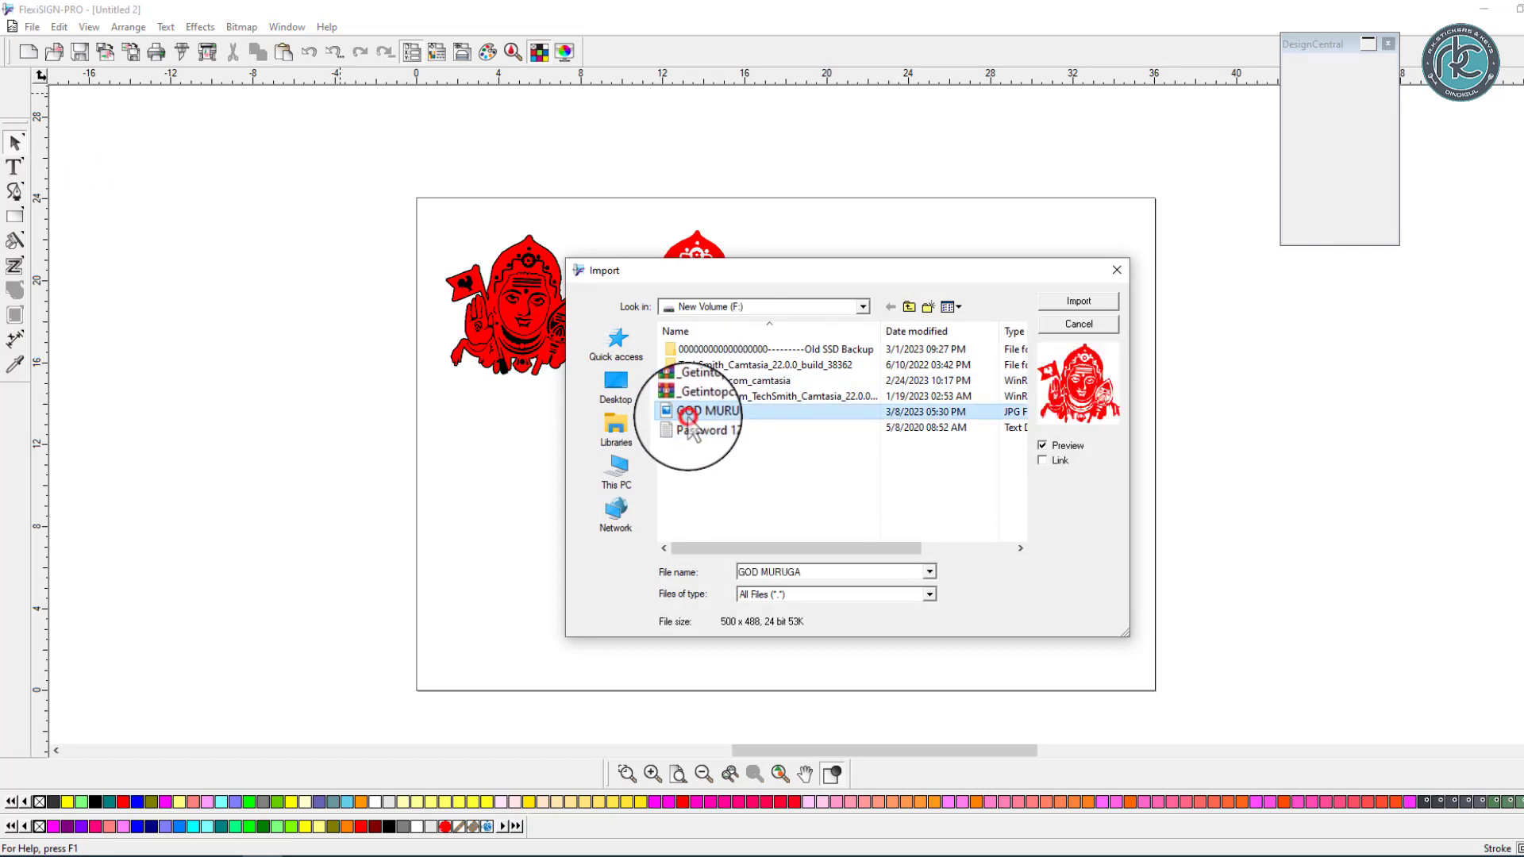
pyautogui.click(1072, 305)
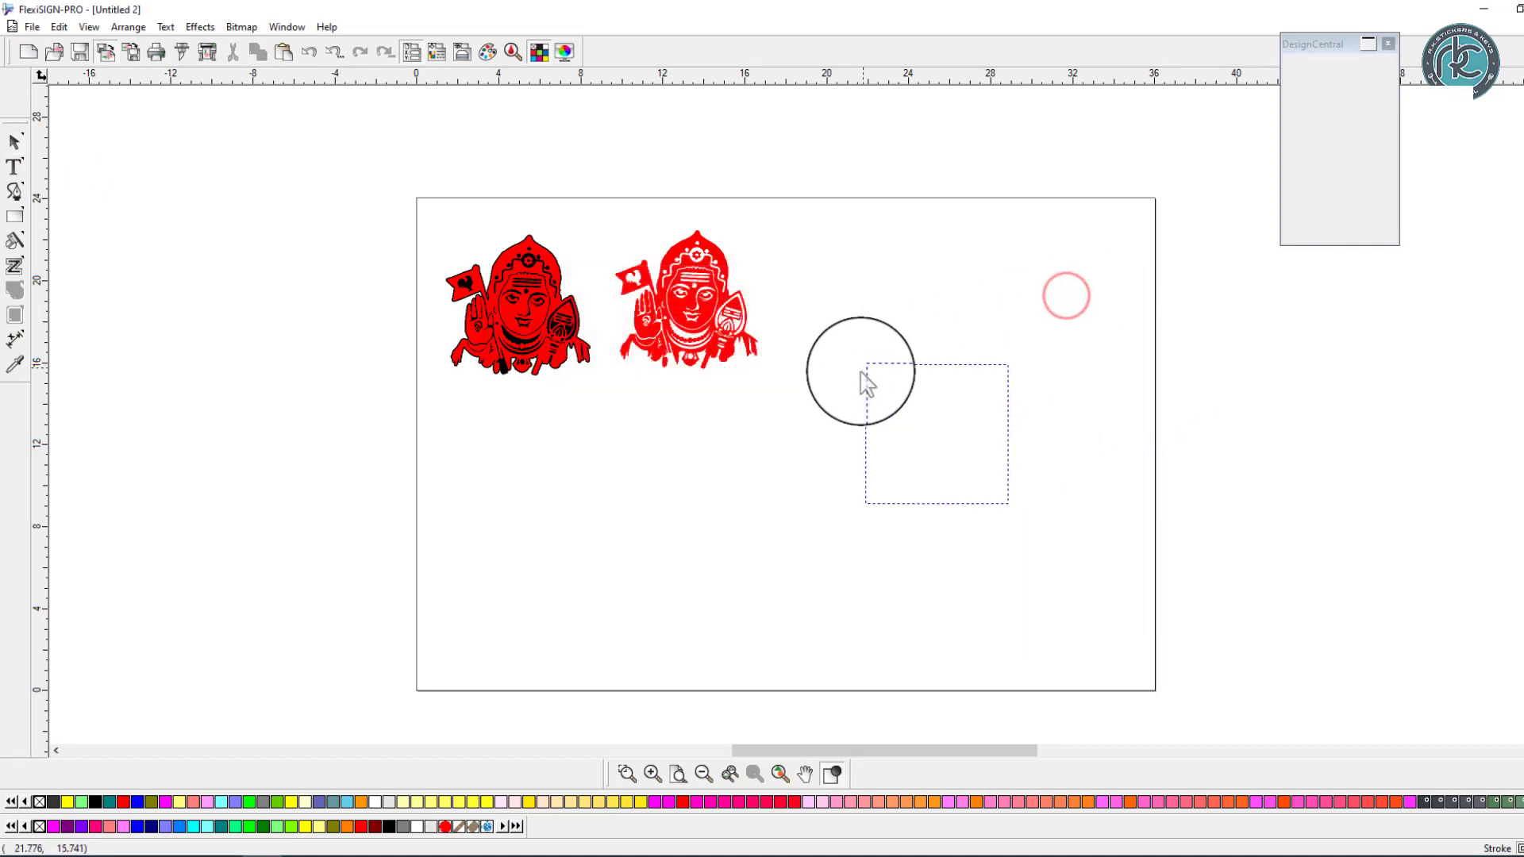
pyautogui.click(827, 390)
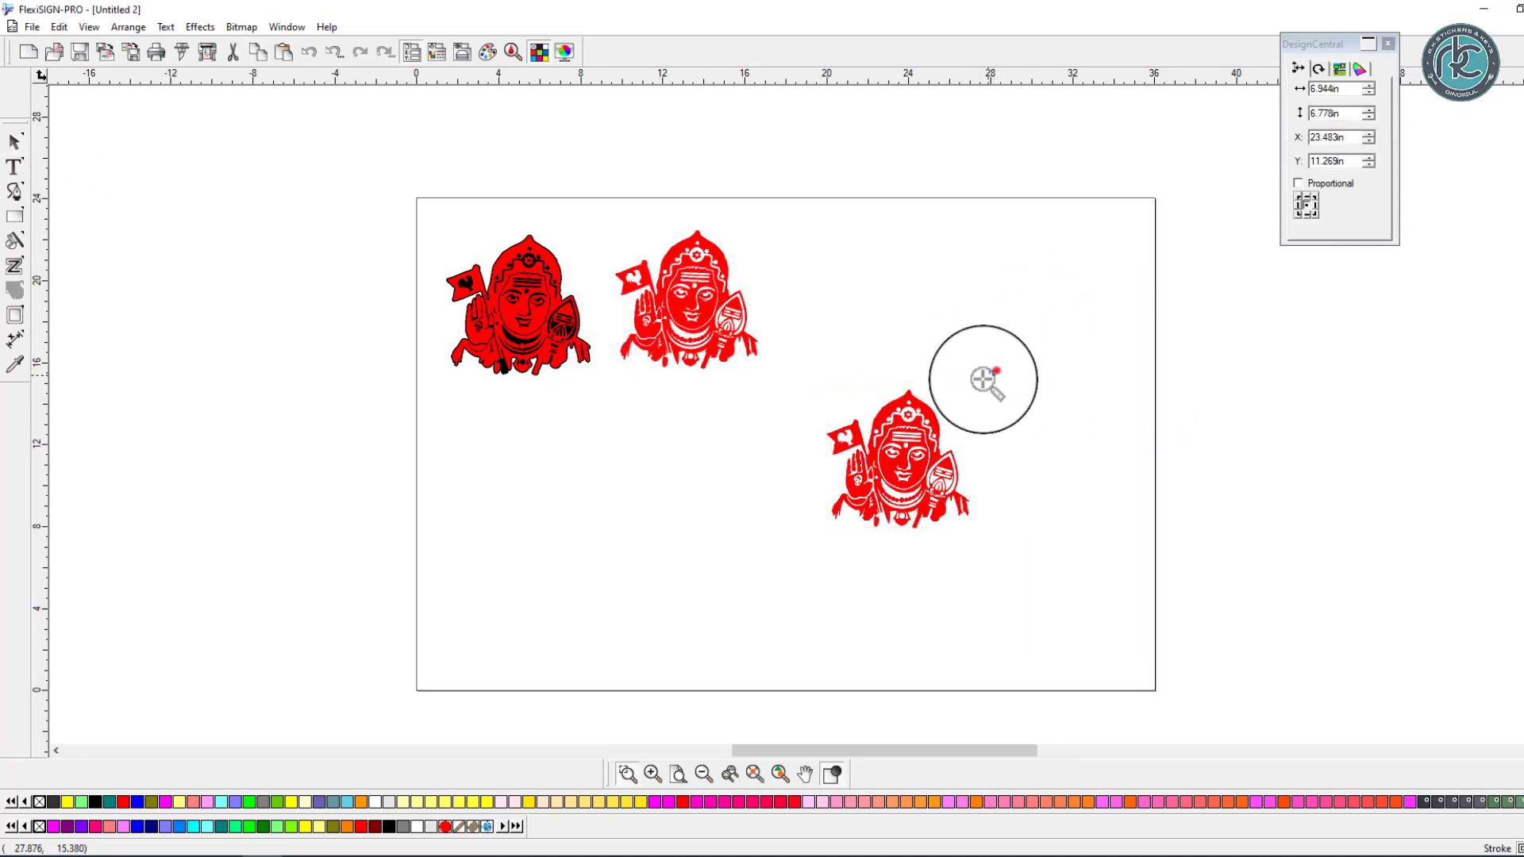
# - Shift the imported bitmap slightly left, to about X 22.96 in, Y 11.2 in
pyautogui.moveTo(983, 379); pyautogui.dragTo(764, 556)
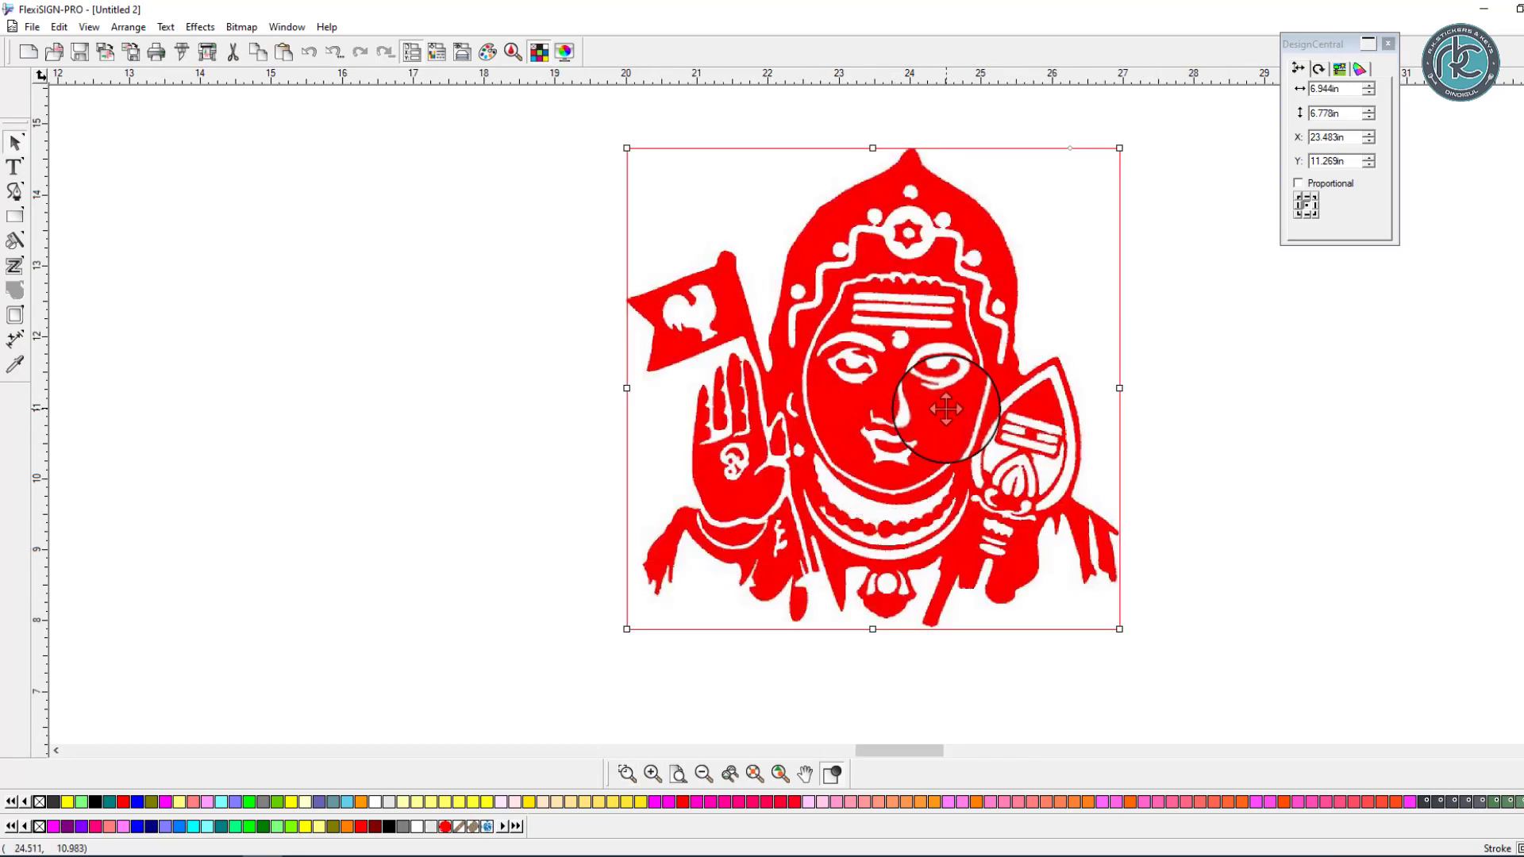
pyautogui.scroll(5, 946, 409)
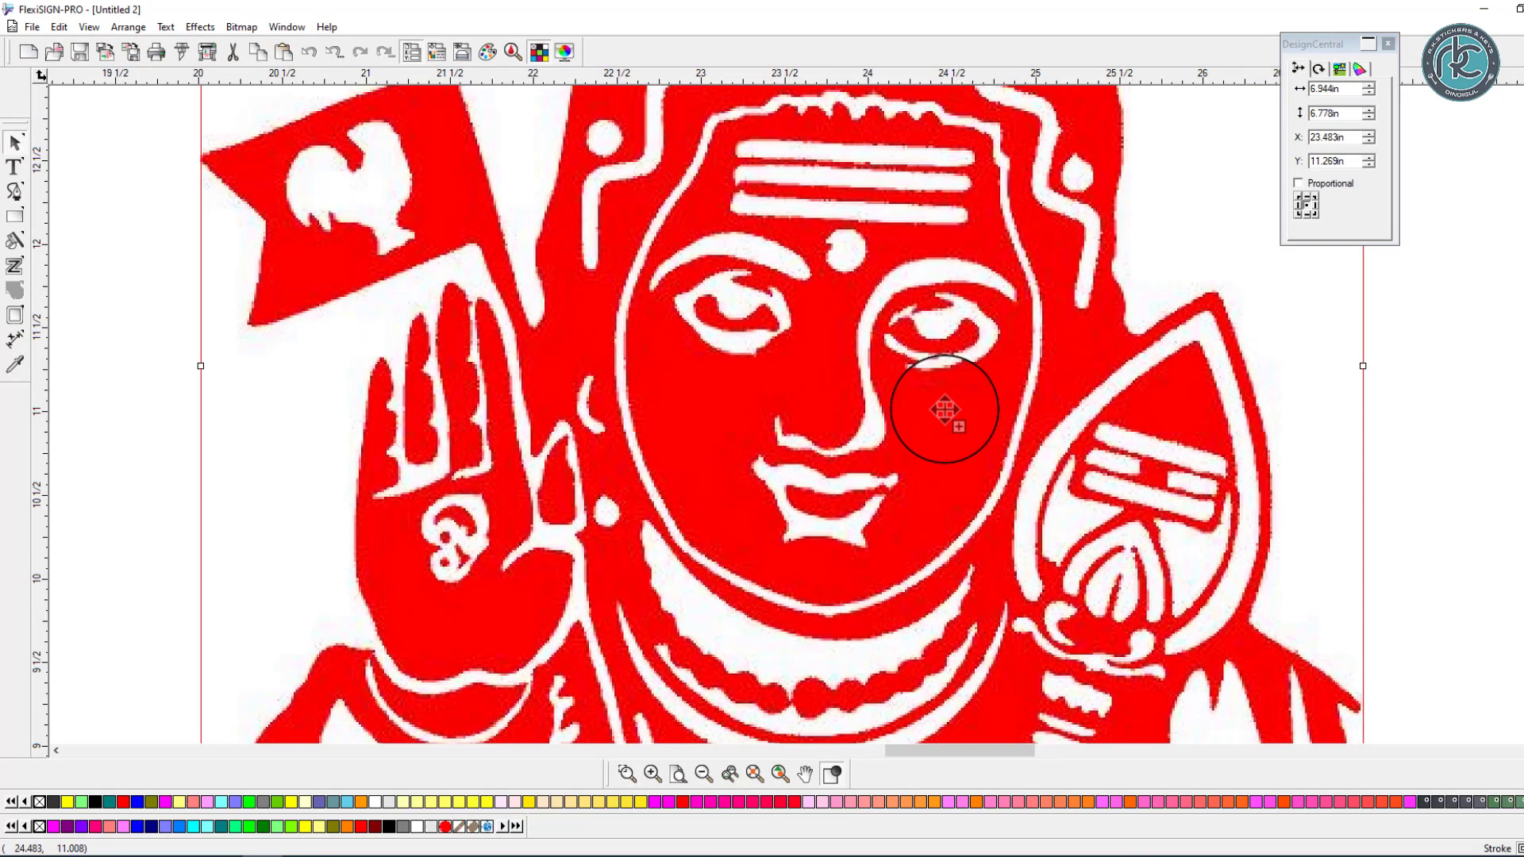
pyautogui.scroll(-5, 945, 410)
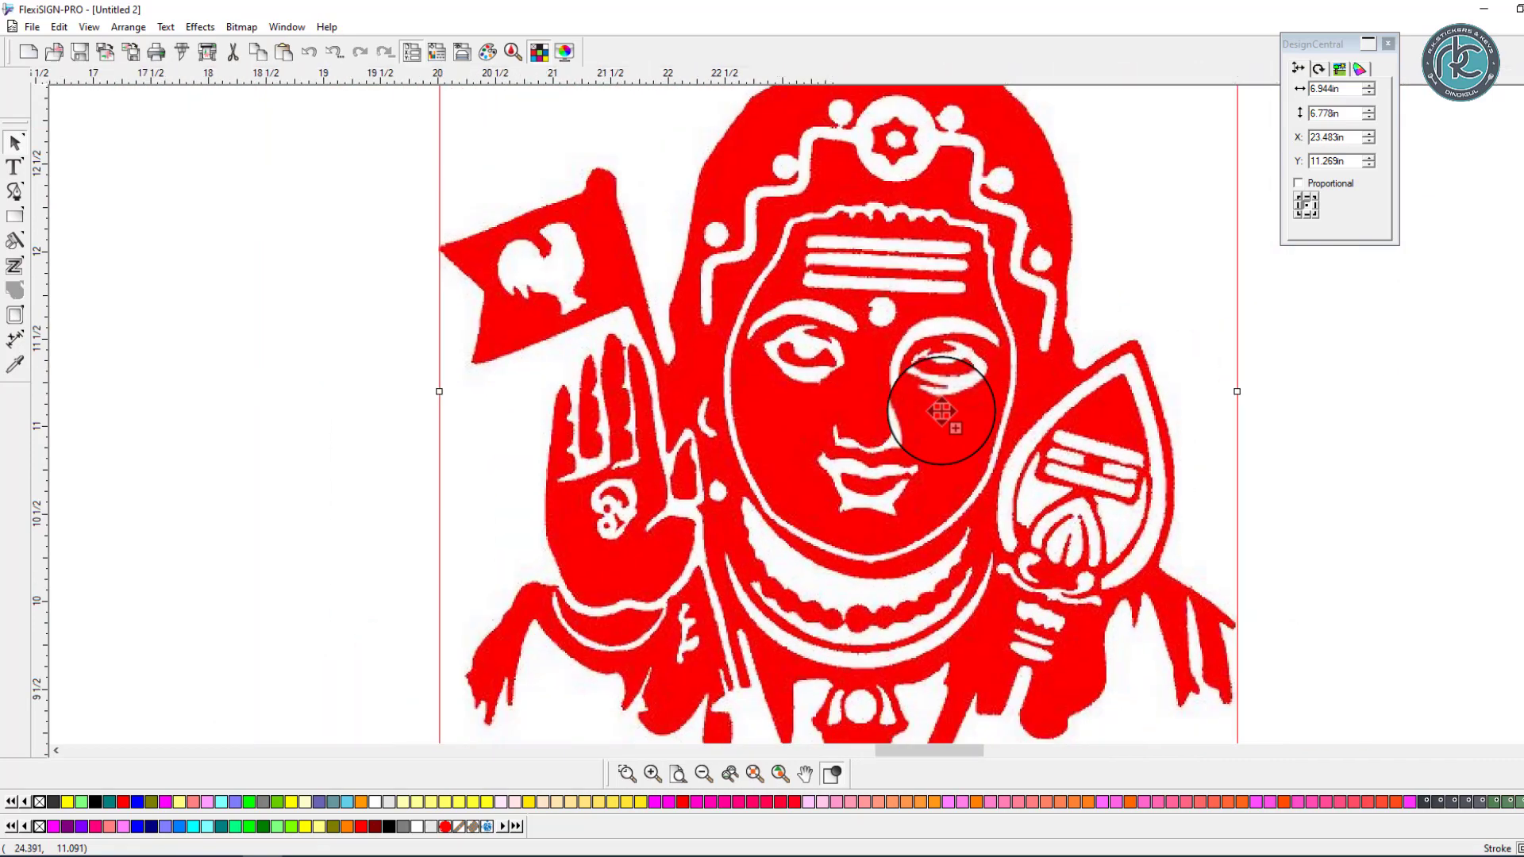
pyautogui.scroll(-1, 942, 411)
pyautogui.click(1264, 411)
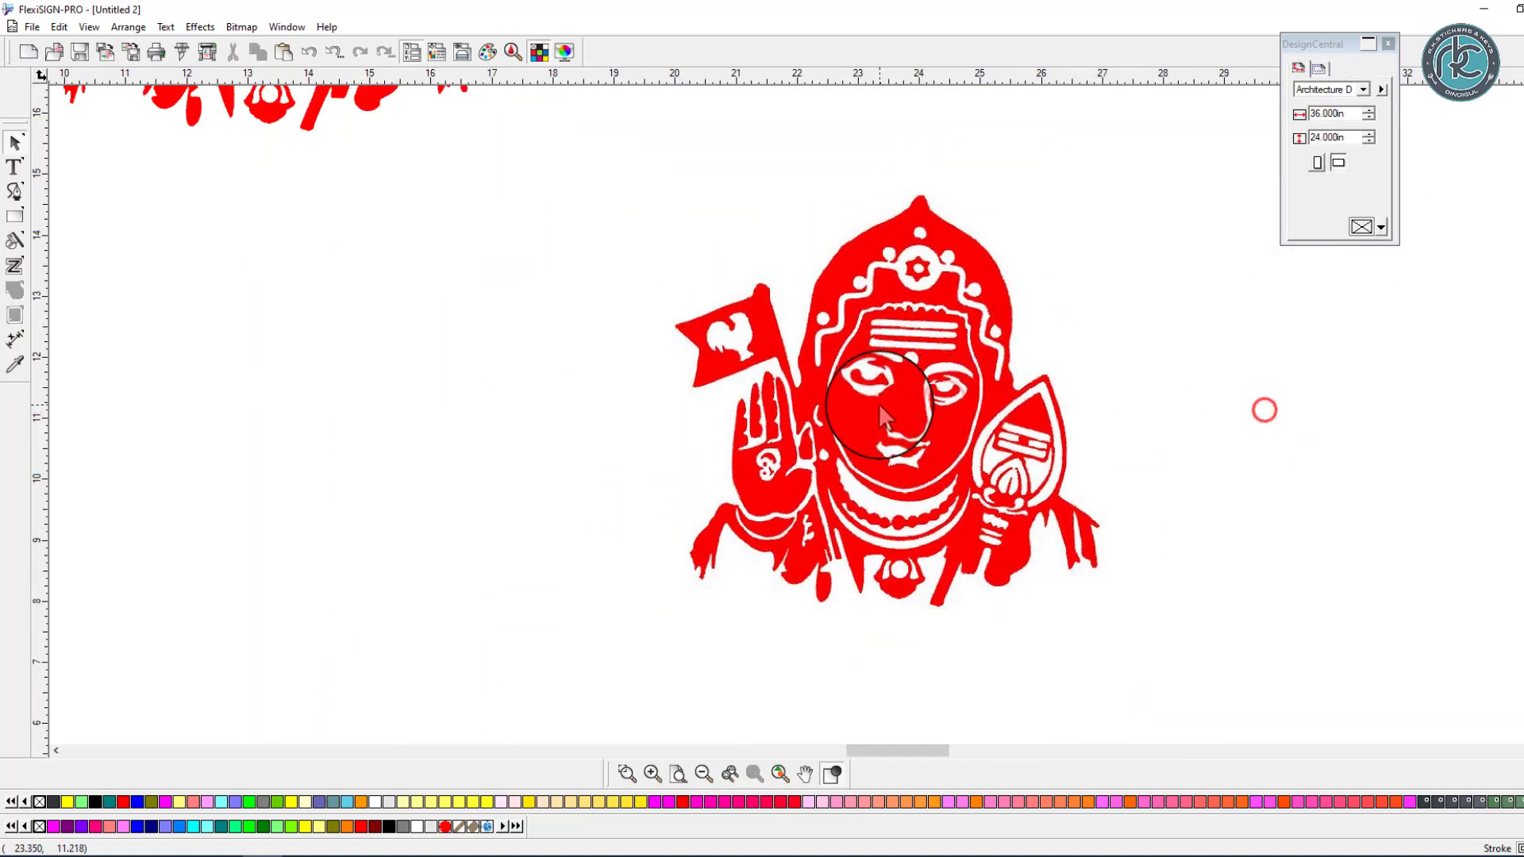
pyautogui.moveTo(942, 412); pyautogui.dragTo(909, 414)
# - Vectorize the imported Murugan bitmap using the Best tracing option
pyautogui.click(200, 27)
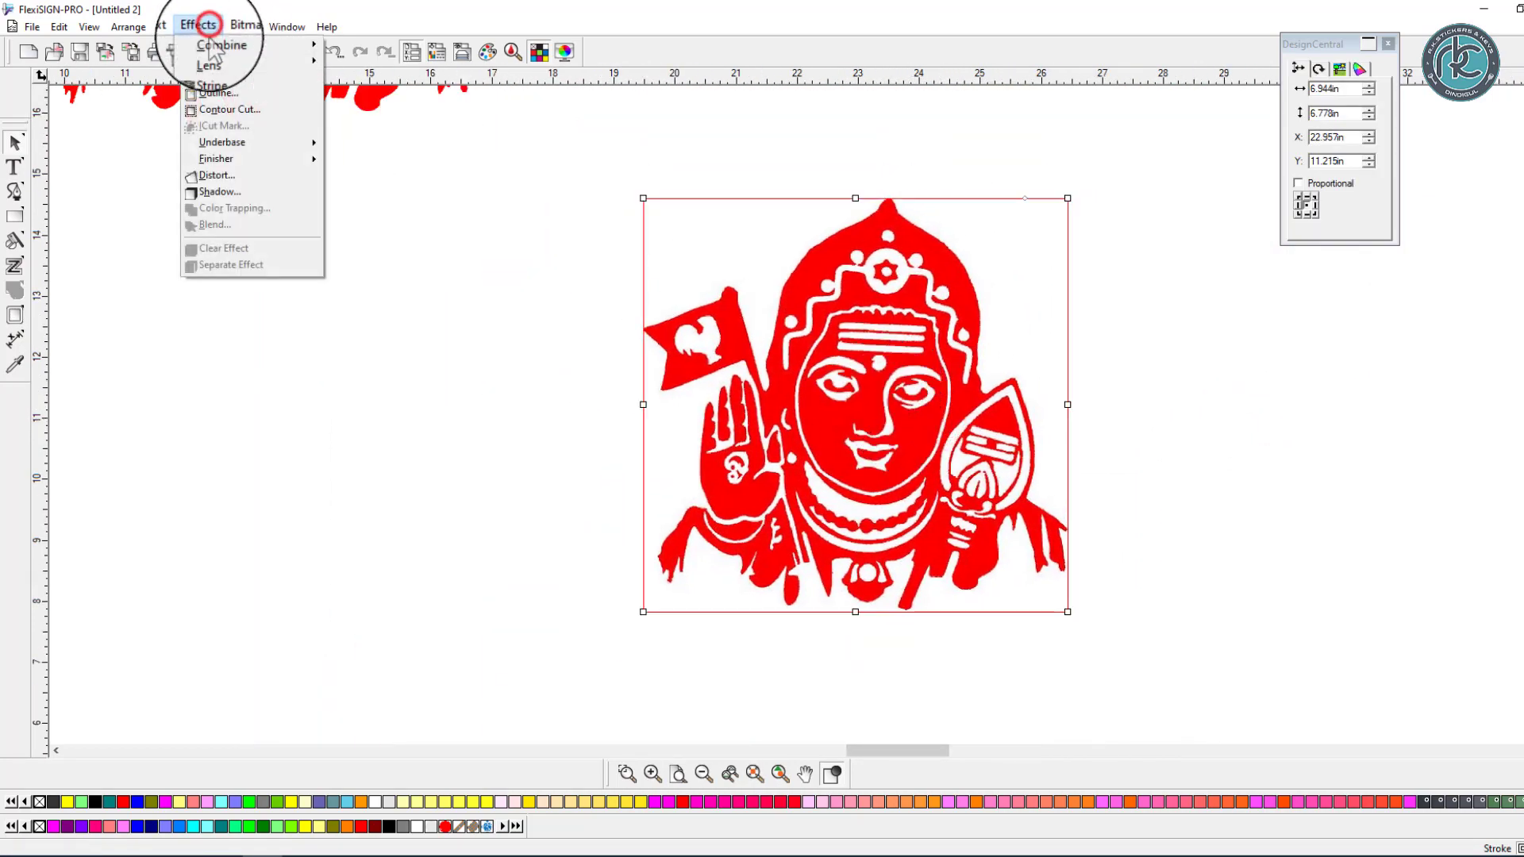
pyautogui.click(242, 27)
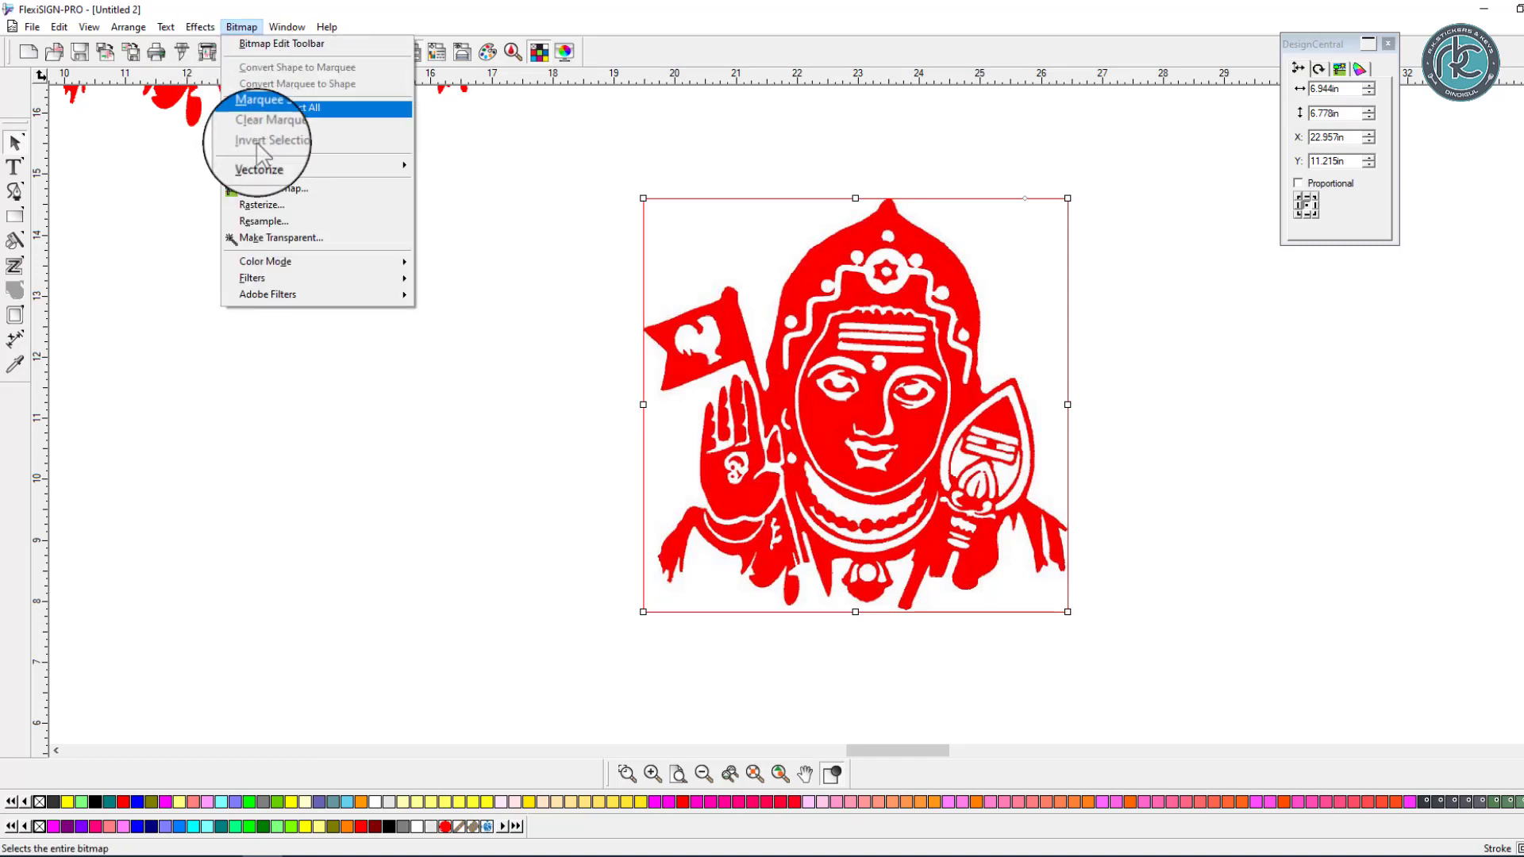
pyautogui.moveTo(278, 164)
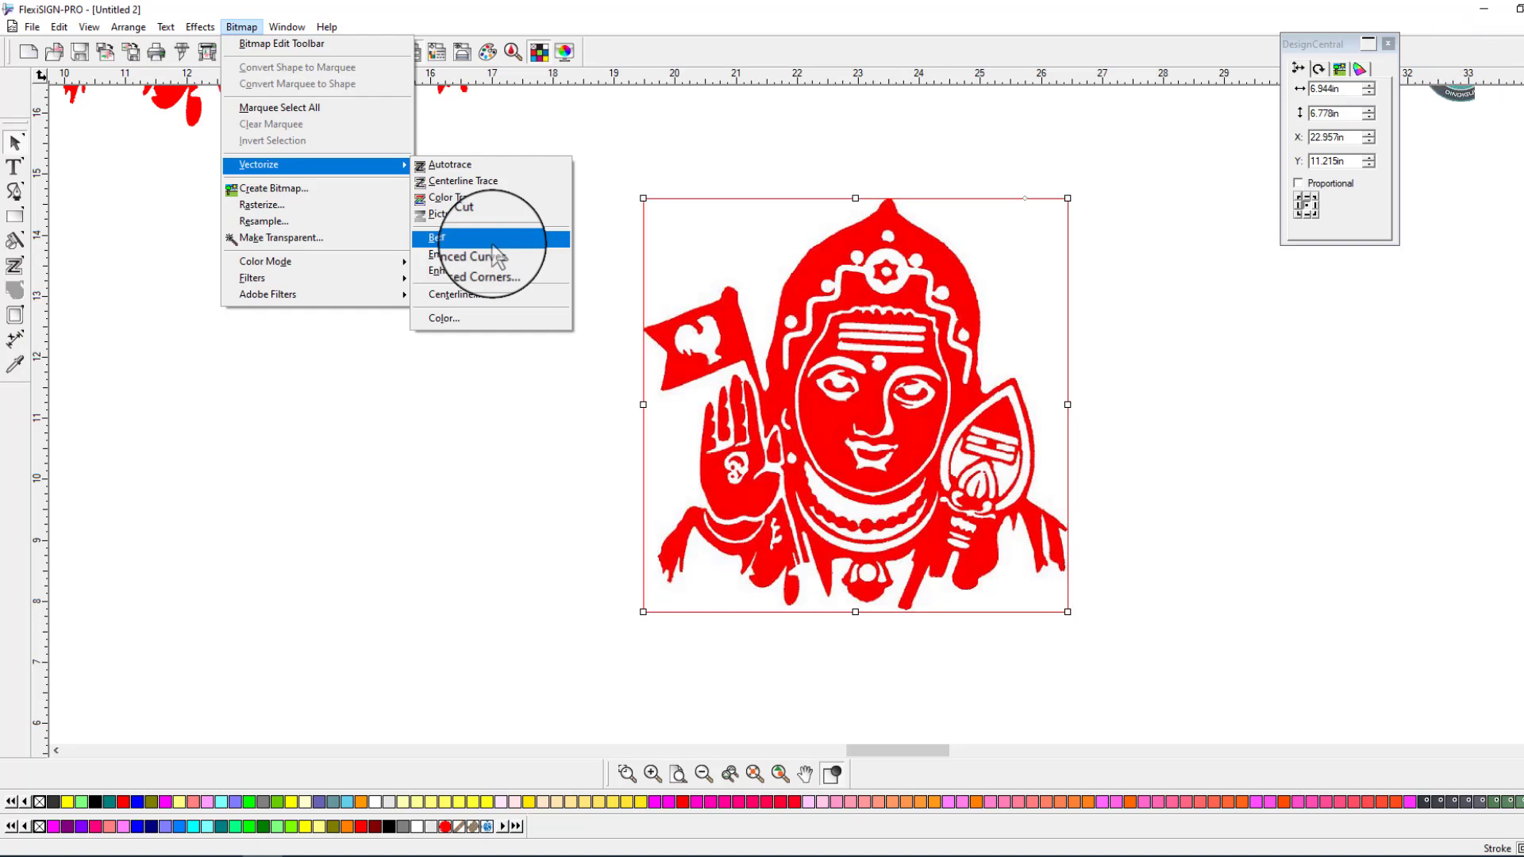
pyautogui.click(492, 241)
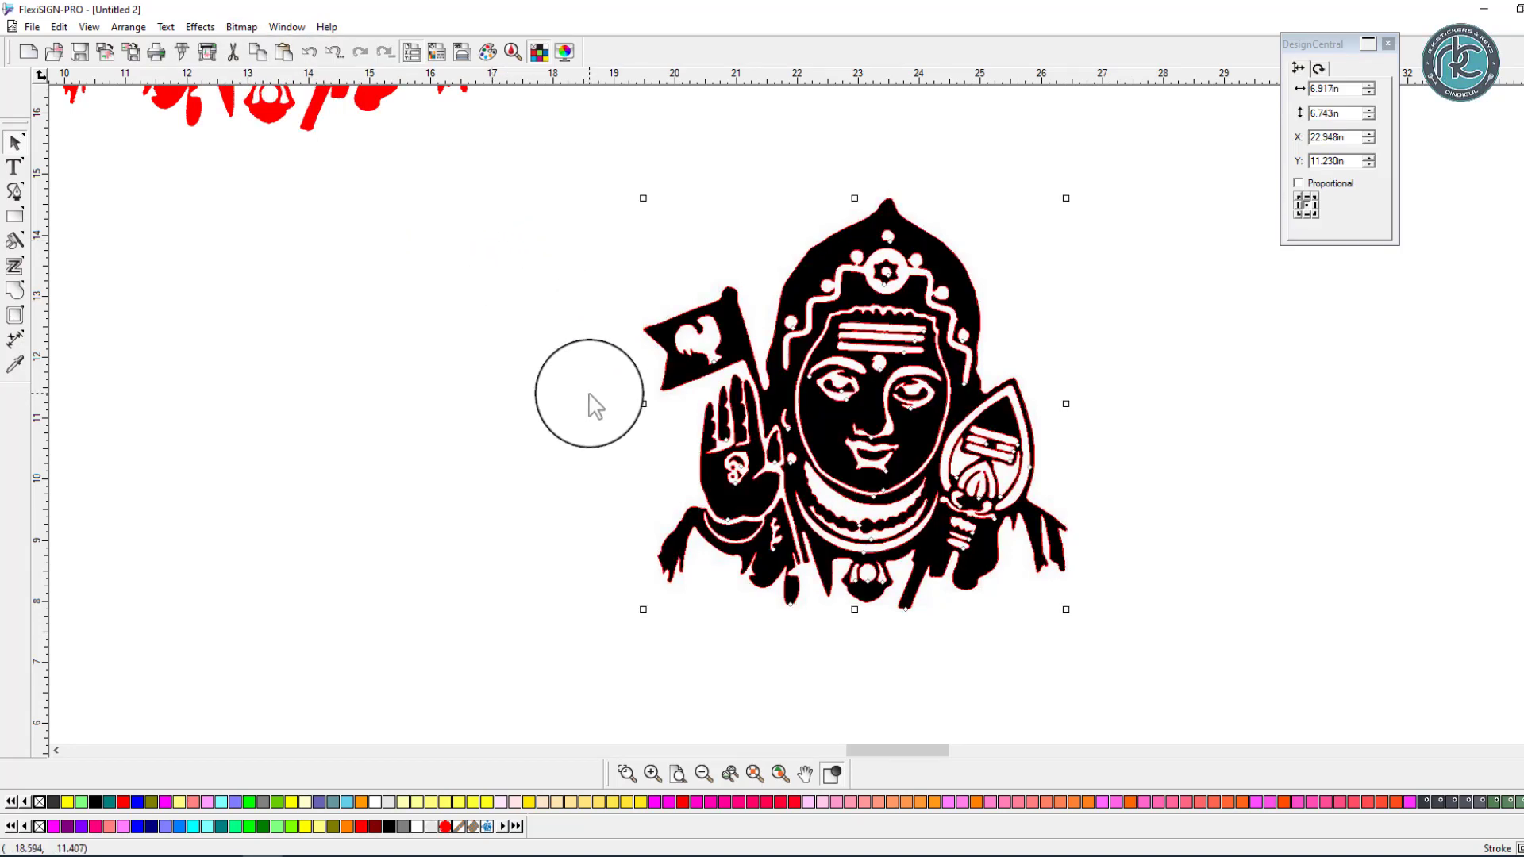
pyautogui.click(552, 426)
# - Move the source red bitmap out from under the black tracing to the empty space on its left
pyautogui.click(846, 504)
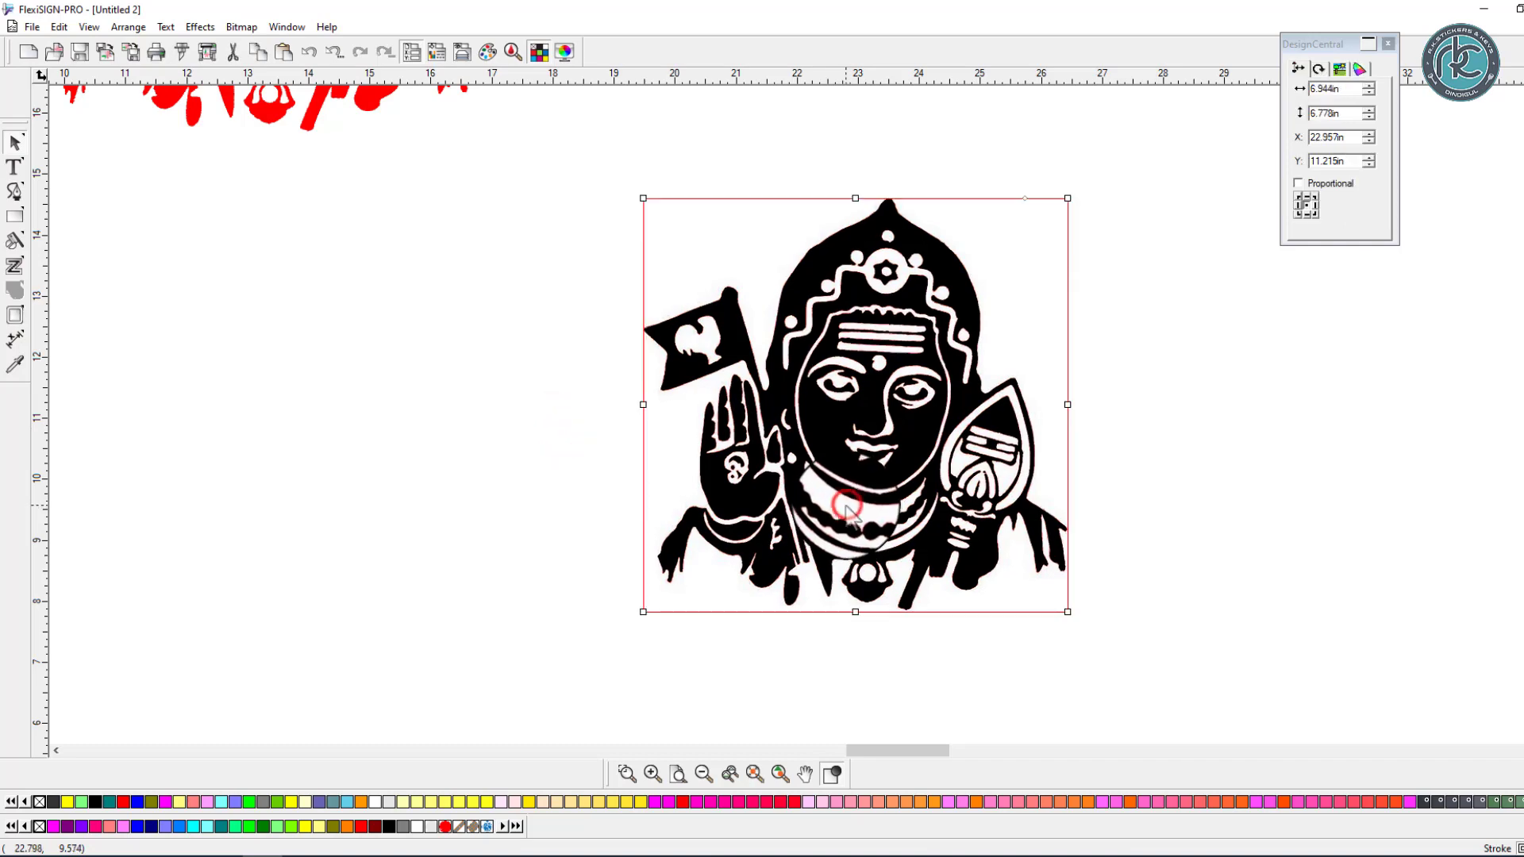
pyautogui.moveTo(843, 506)
pyautogui.mouseDown()
pyautogui.moveTo(482, 510)
pyautogui.moveTo(403, 518)
pyautogui.moveTo(399, 534)
pyautogui.mouseUp()
pyautogui.click(1112, 406)
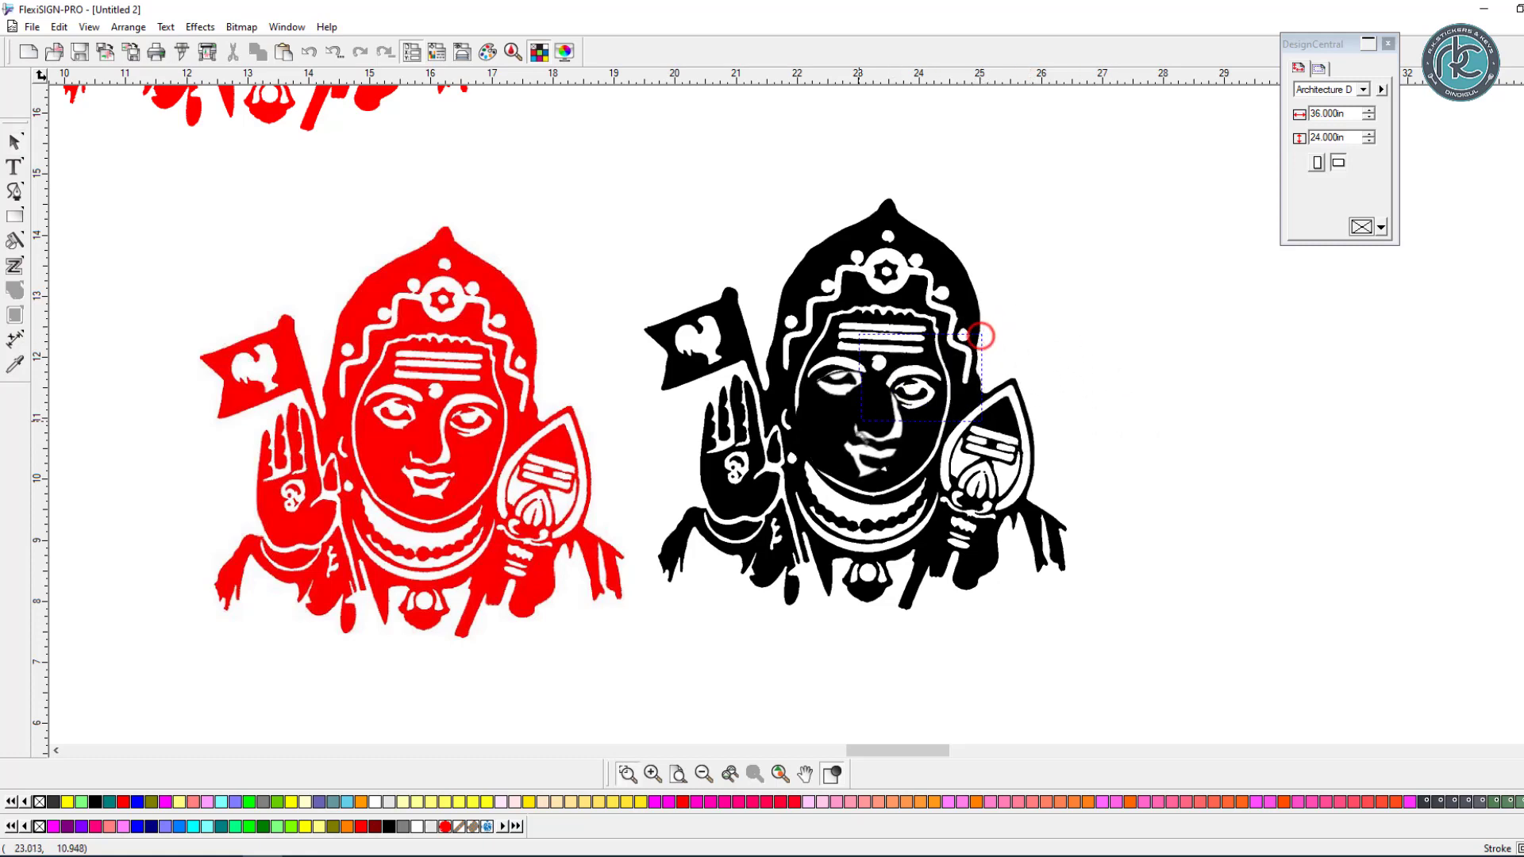
# - Display the artwork as outlines and examine the traced paths around the eyes, forehead and headdress
pyautogui.click(905, 383)
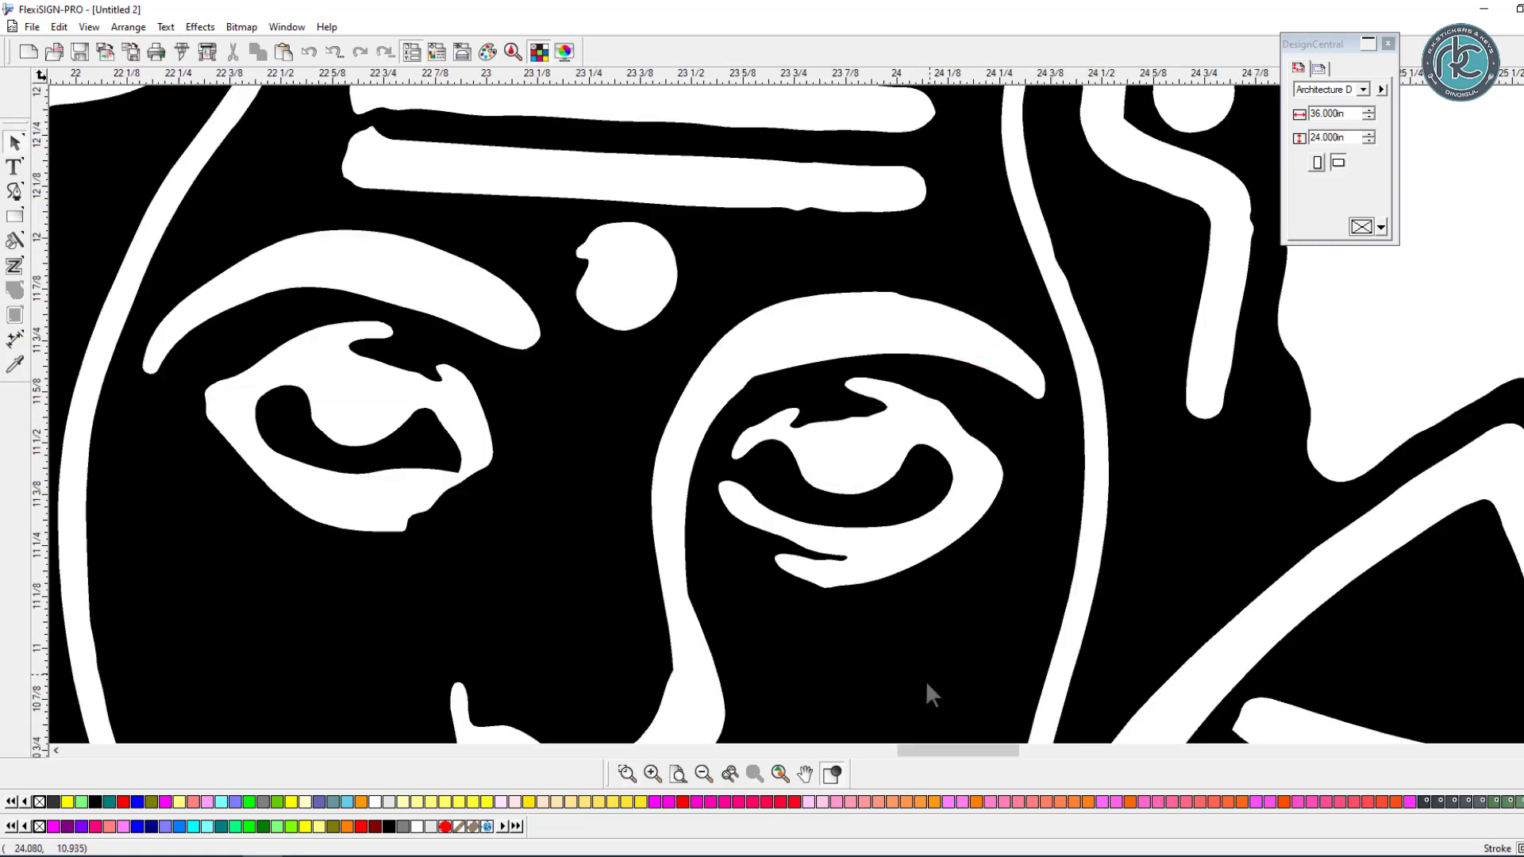
pyautogui.click(833, 778)
pyautogui.click(960, 476)
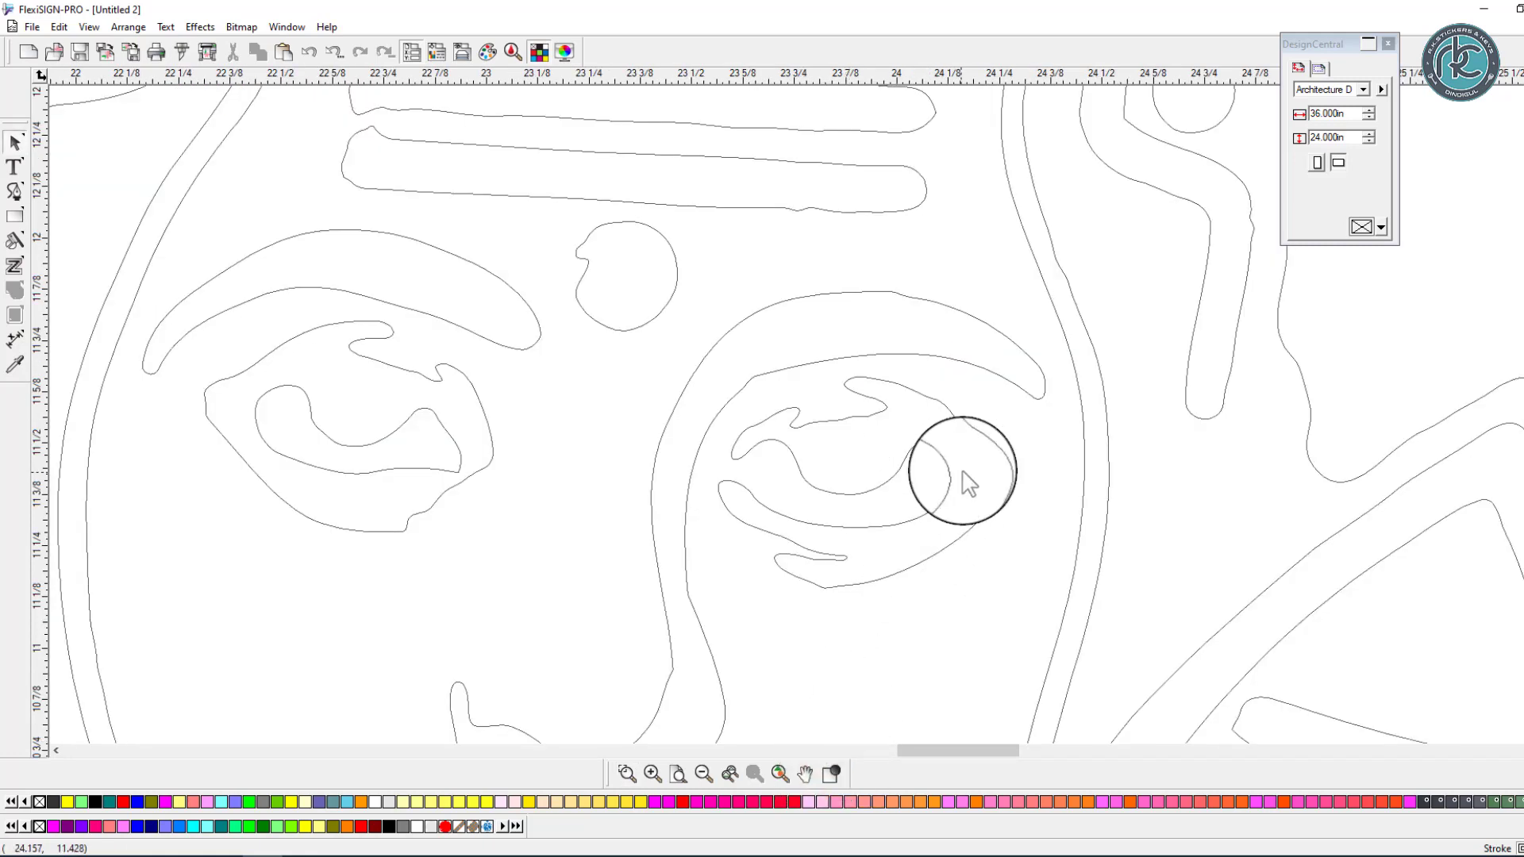
pyautogui.scroll(2, 963, 470)
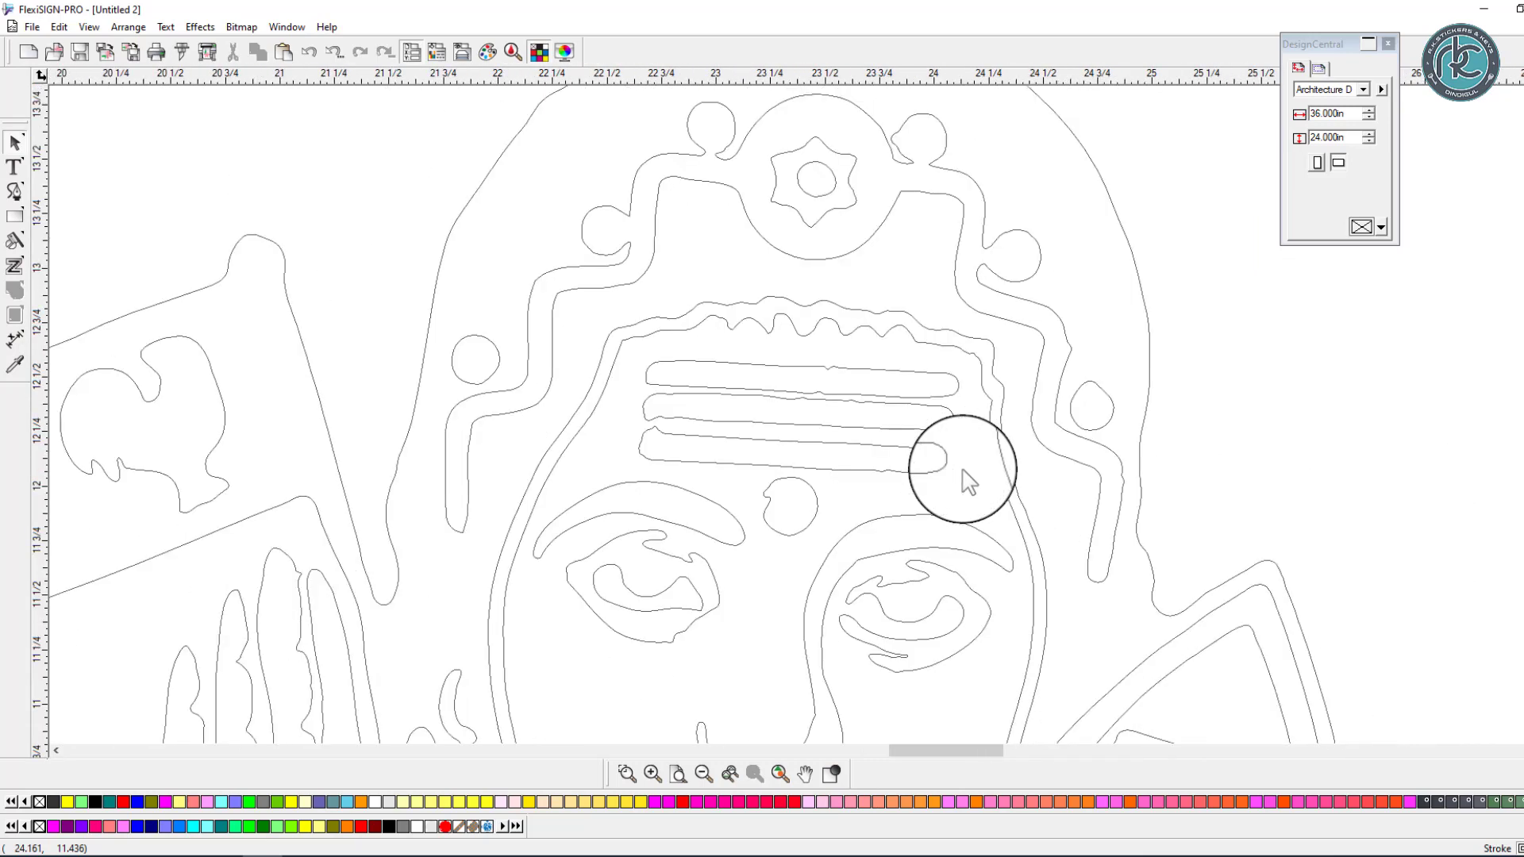
pyautogui.scroll(-2, 963, 470)
pyautogui.scroll(-4, 965, 479)
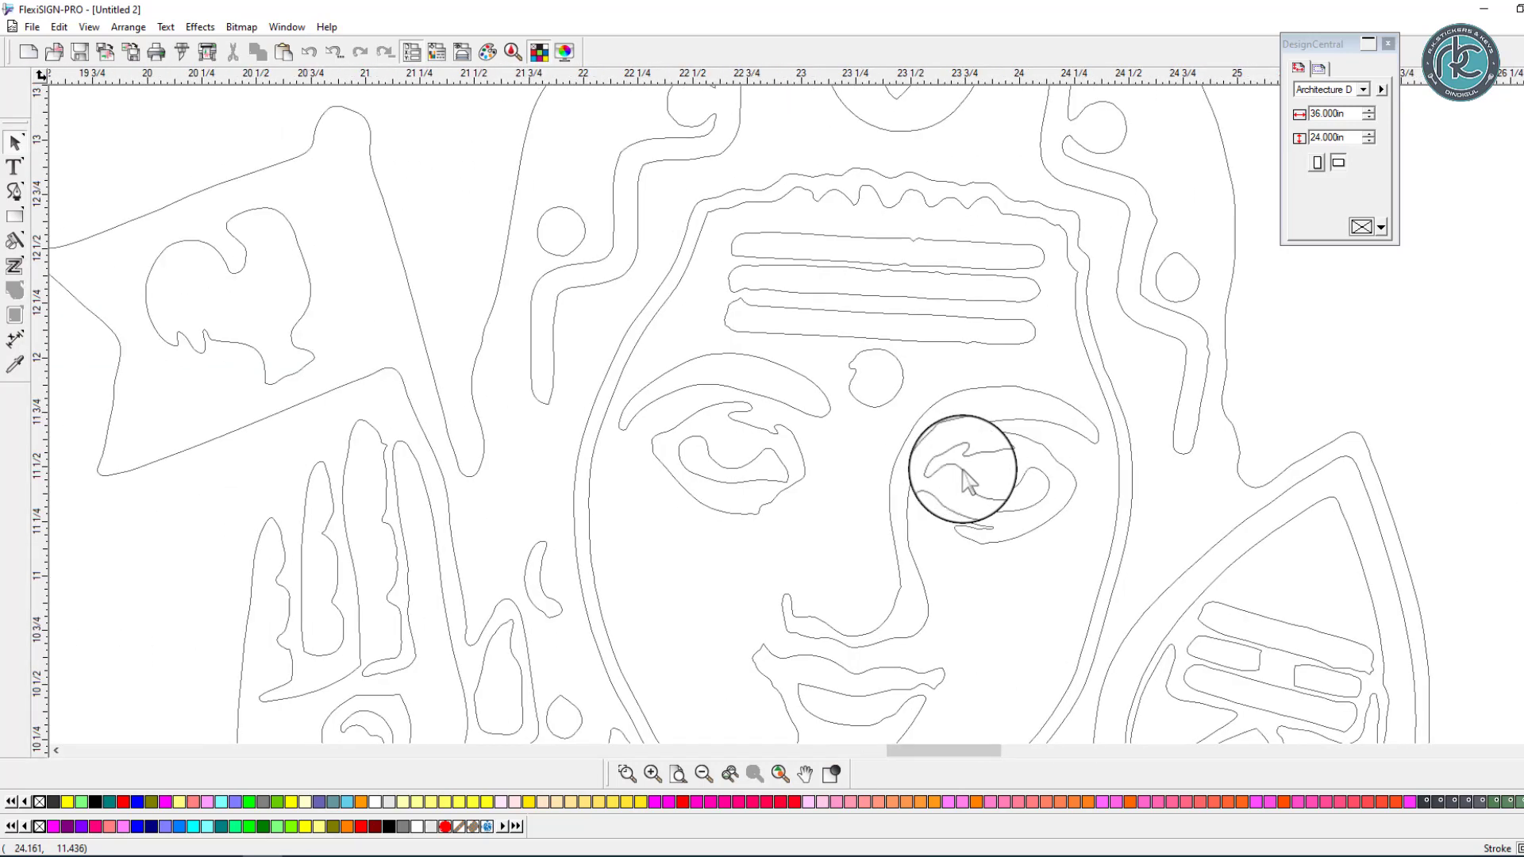
pyautogui.scroll(-3, 965, 478)
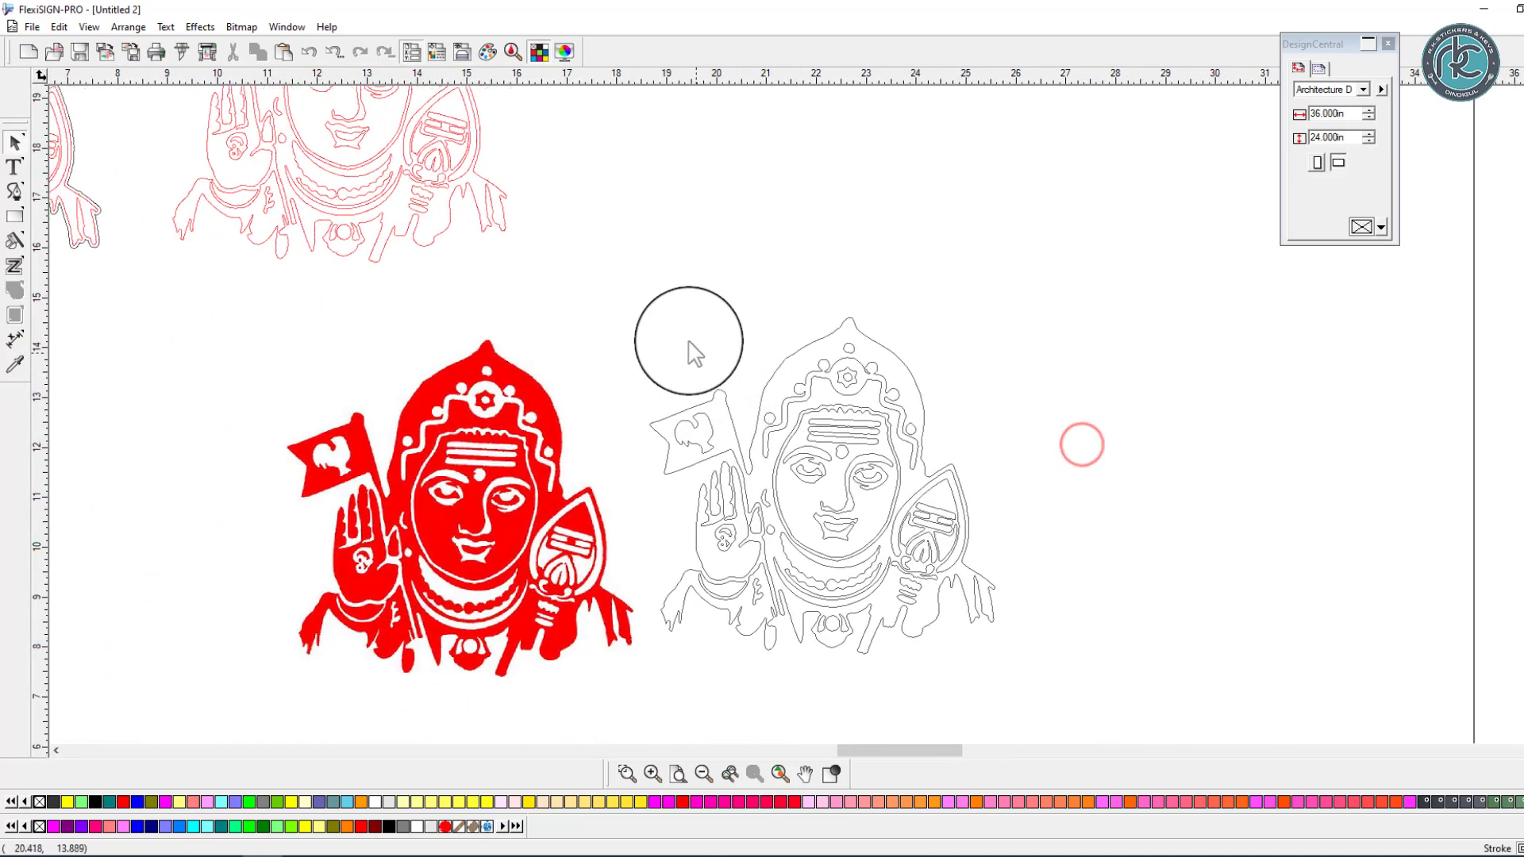
# - Select all traced shapes of the figure and combine them into a compound
pyautogui.moveTo(670, 322); pyautogui.dragTo(987, 640)
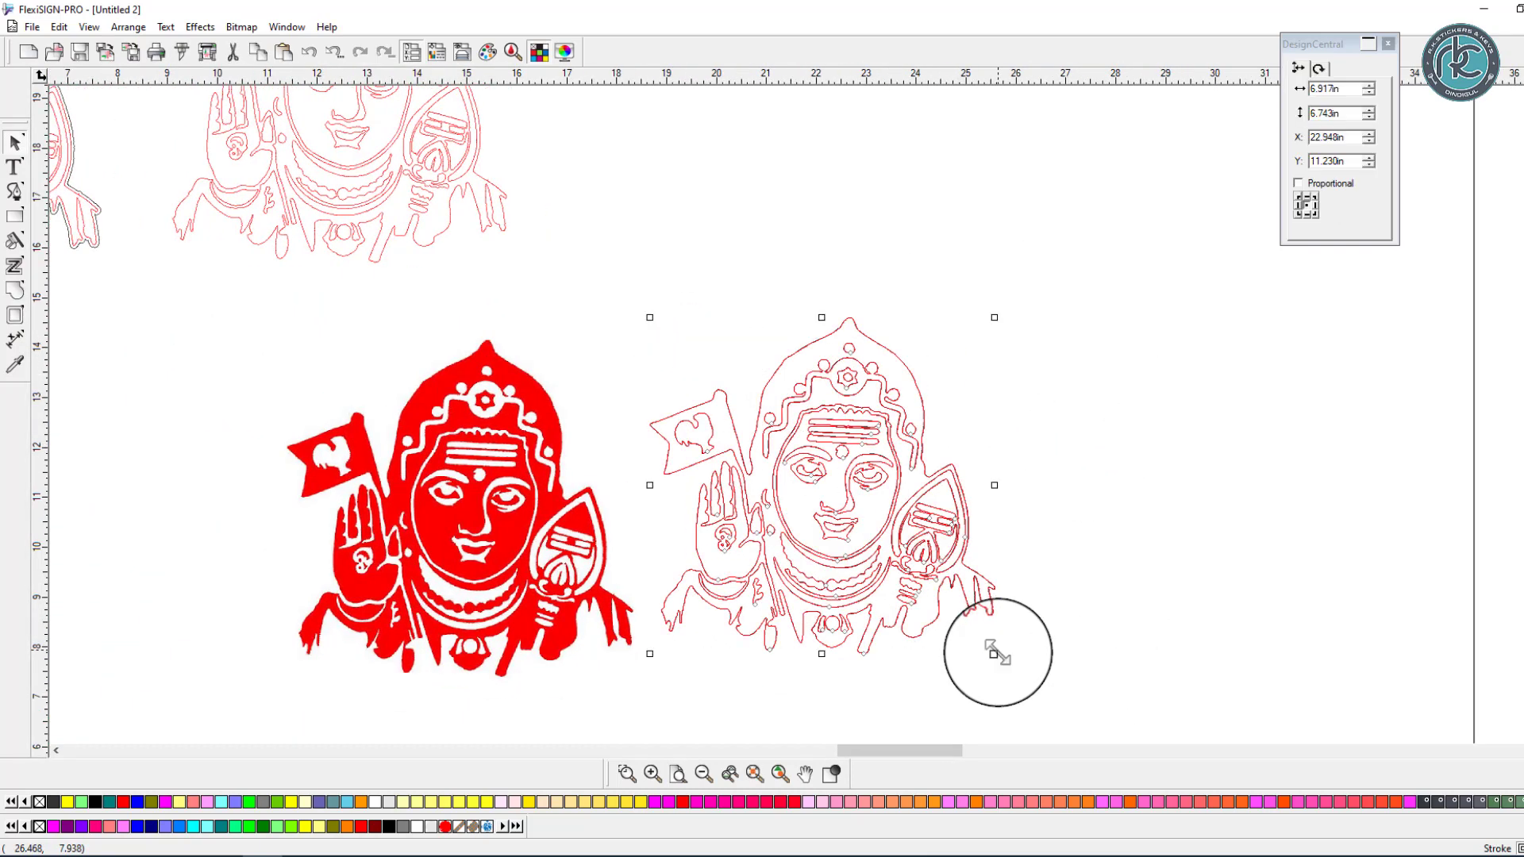
pyautogui.click(128, 27)
pyautogui.moveTo(151, 61)
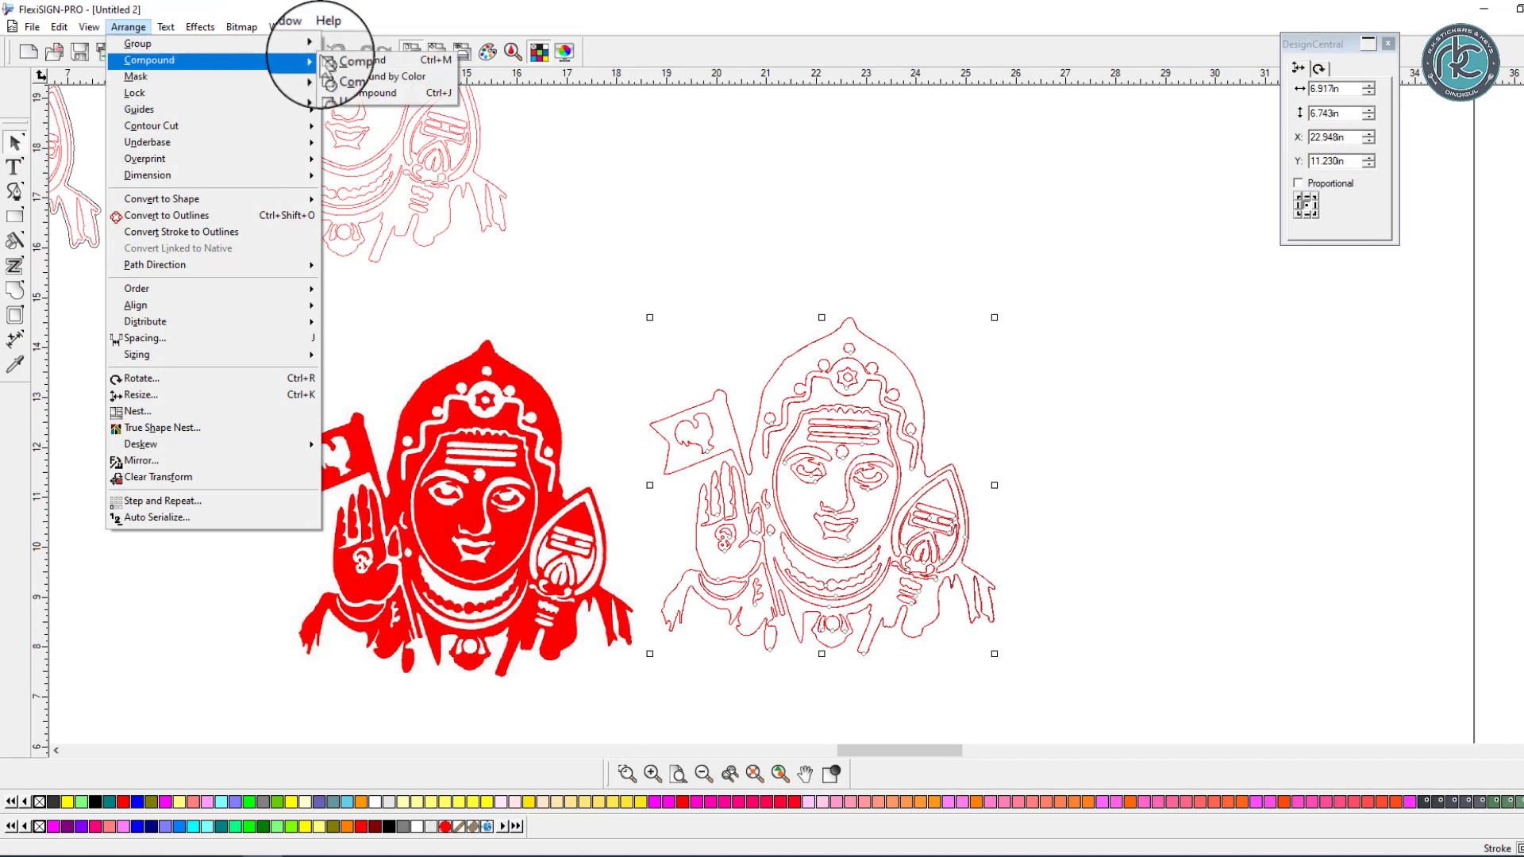
pyautogui.click(349, 61)
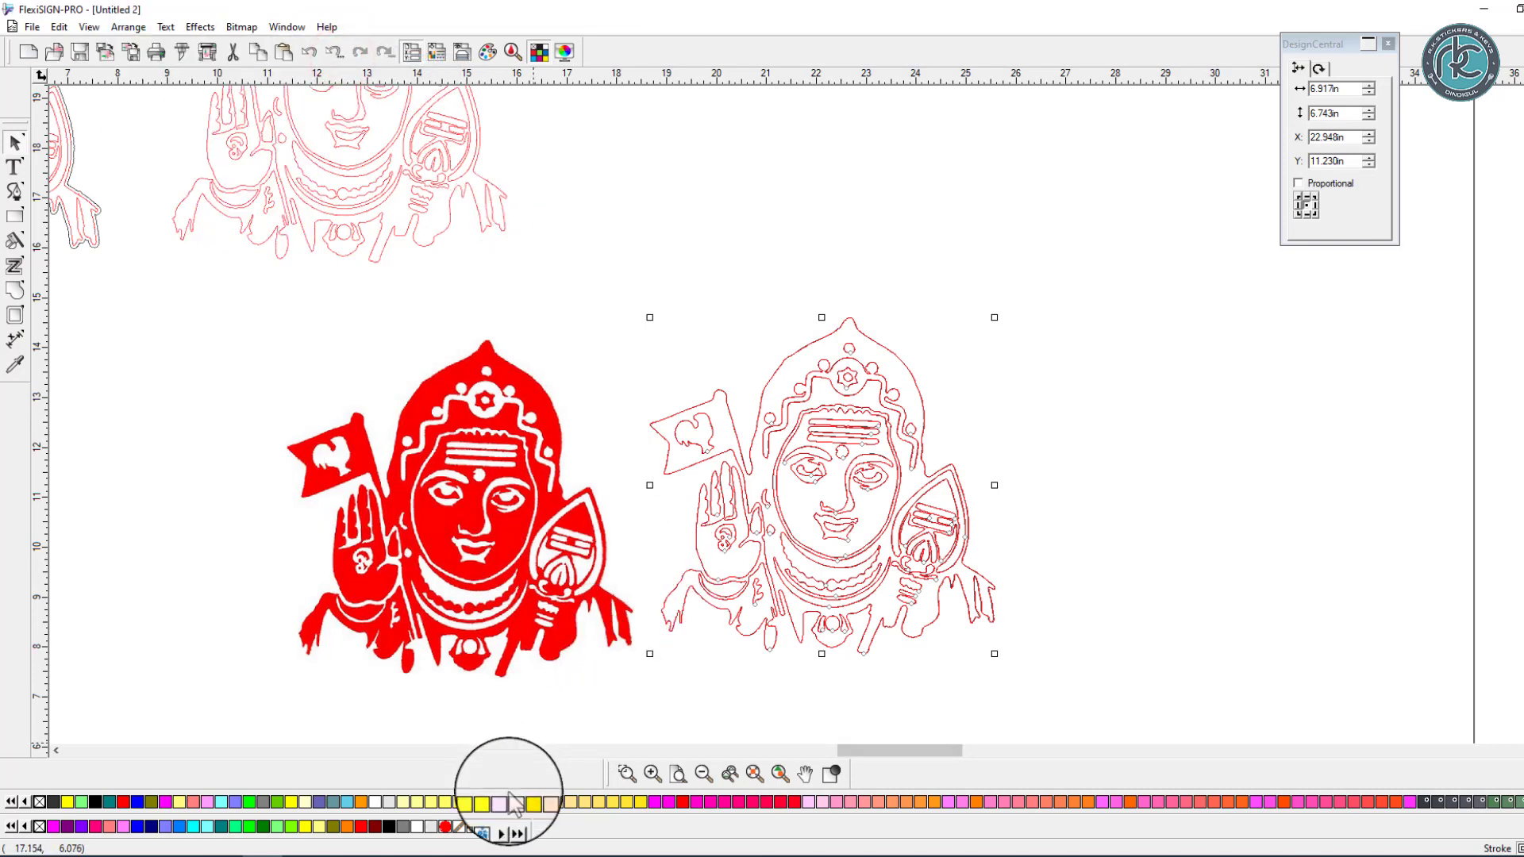
# - Fill the compounded tracing with light blue and display the artwork with solid fills
pyautogui.click(349, 802)
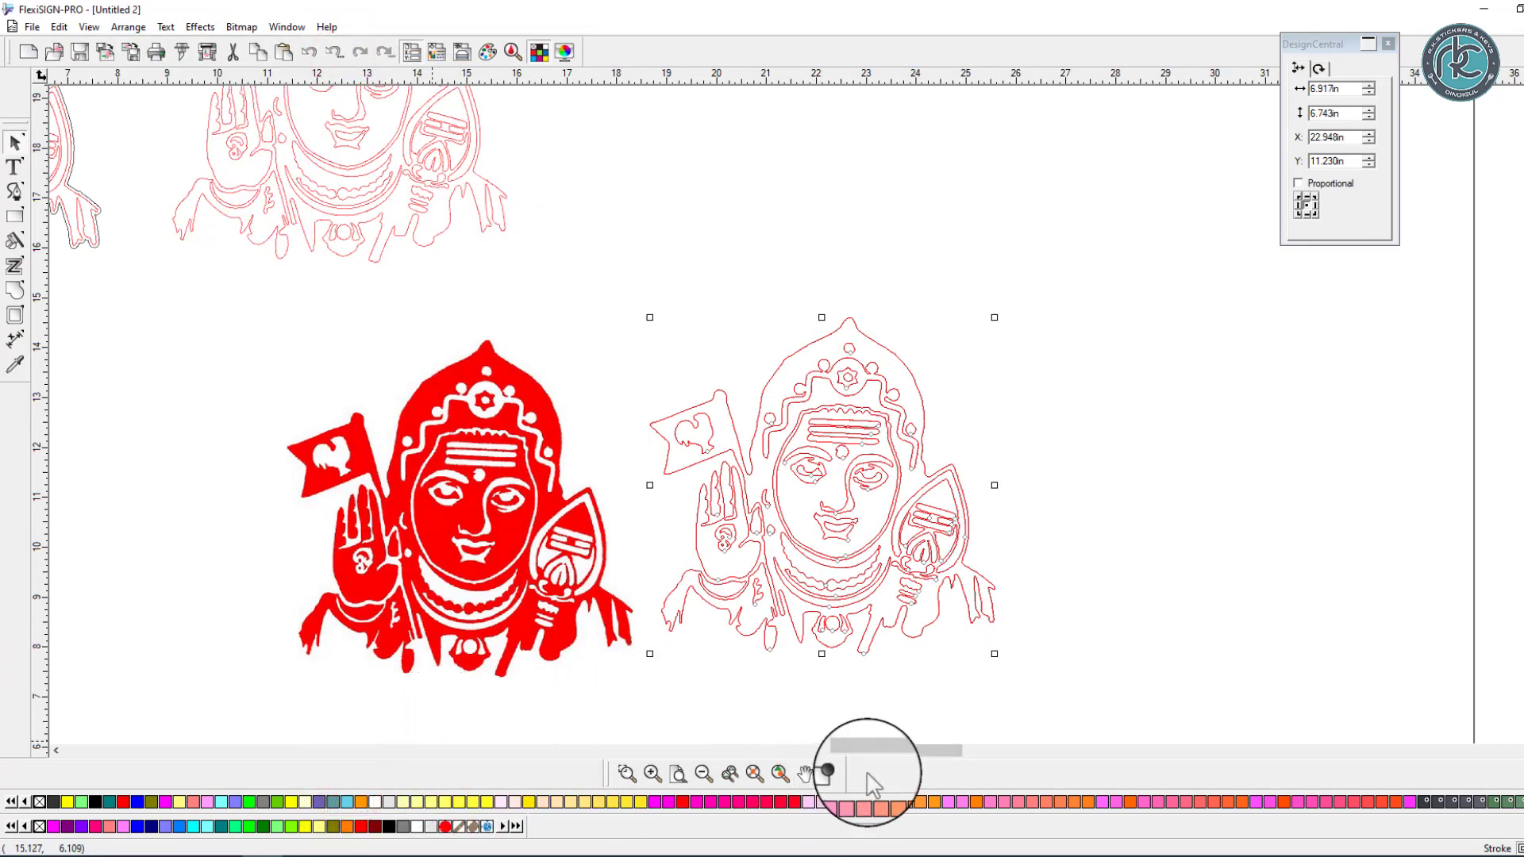
pyautogui.click(1133, 549)
pyautogui.press('F5')
pyautogui.moveTo(967, 402); pyautogui.dragTo(788, 506)
pyautogui.scroll(-6, 674, 517)
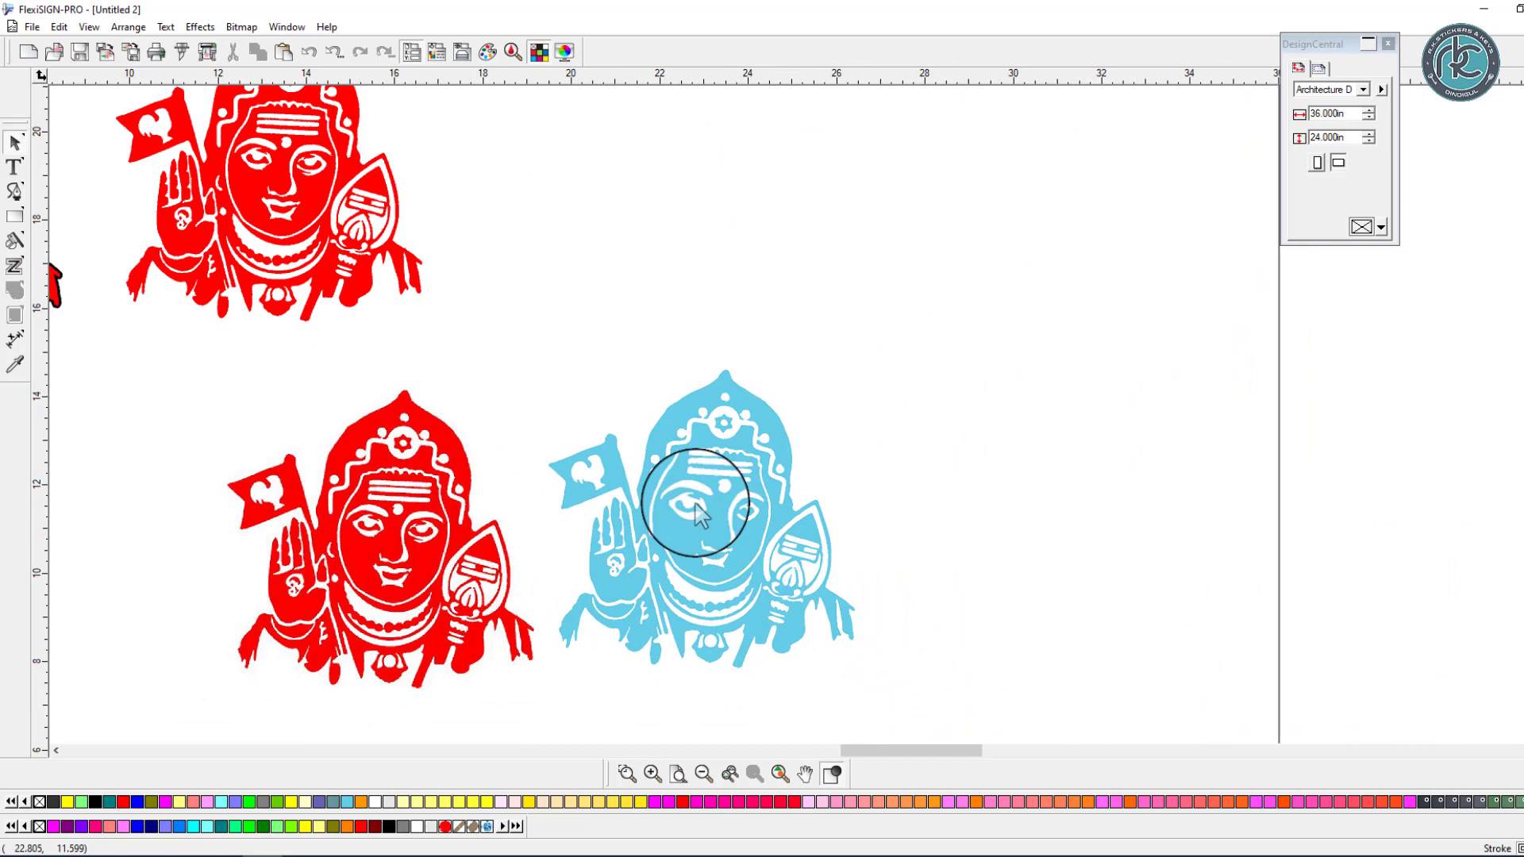
# - Move the upper red vector figure beside the light blue tracing, at about X 30 in, Y 11.3 in
pyautogui.scroll(-3, 697, 514)
pyautogui.click(408, 314)
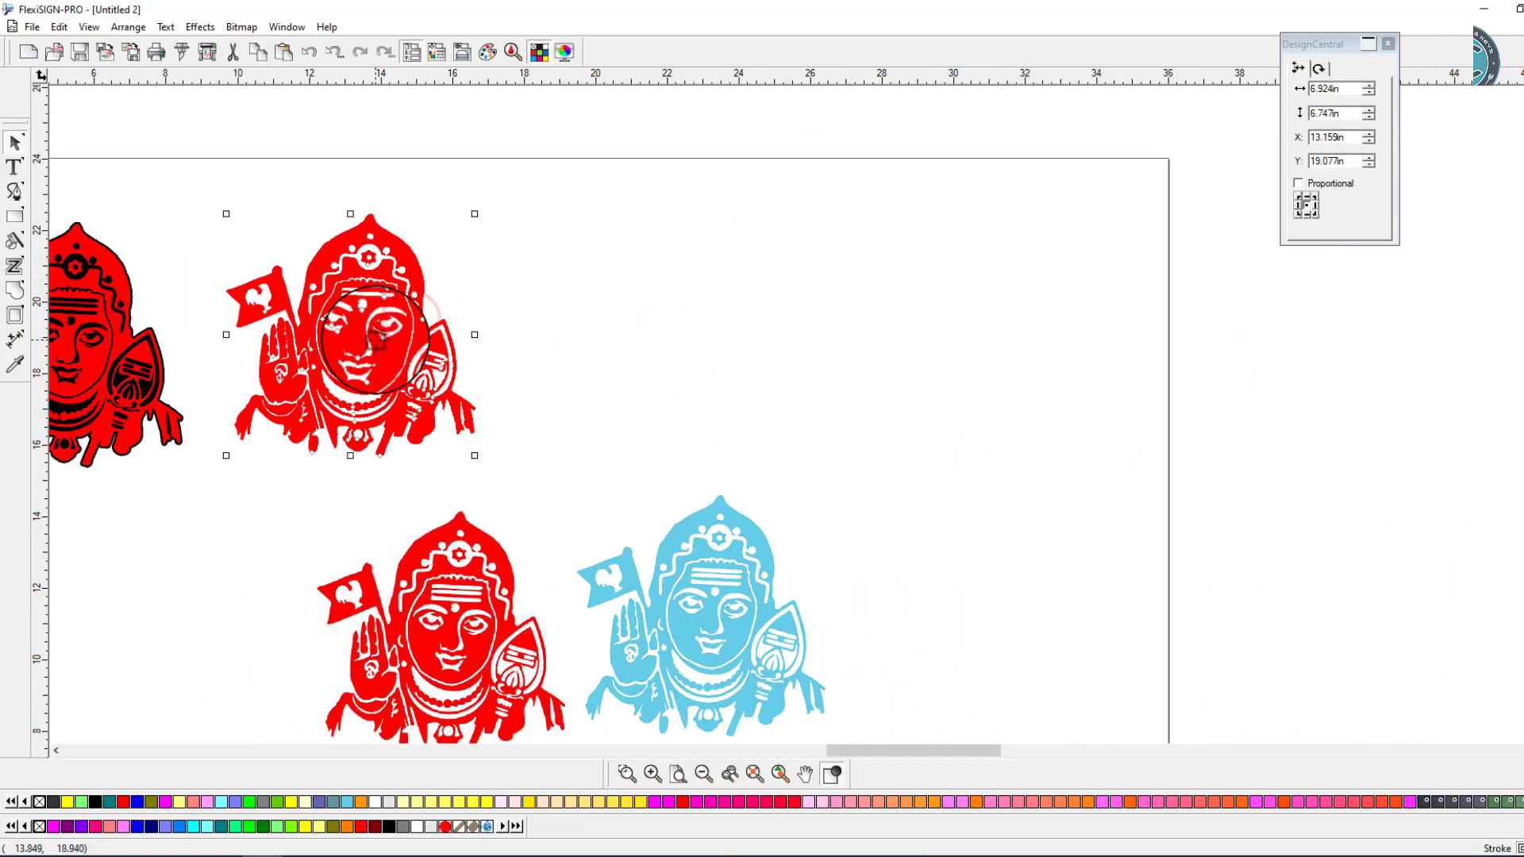
pyautogui.moveTo(370, 341); pyautogui.dragTo(973, 620)
# - Compare the light blue and red figures close up, displayed as outlines, checking the smoothness of the forehead stripe paths
pyautogui.moveTo(1063, 500); pyautogui.dragTo(603, 699)
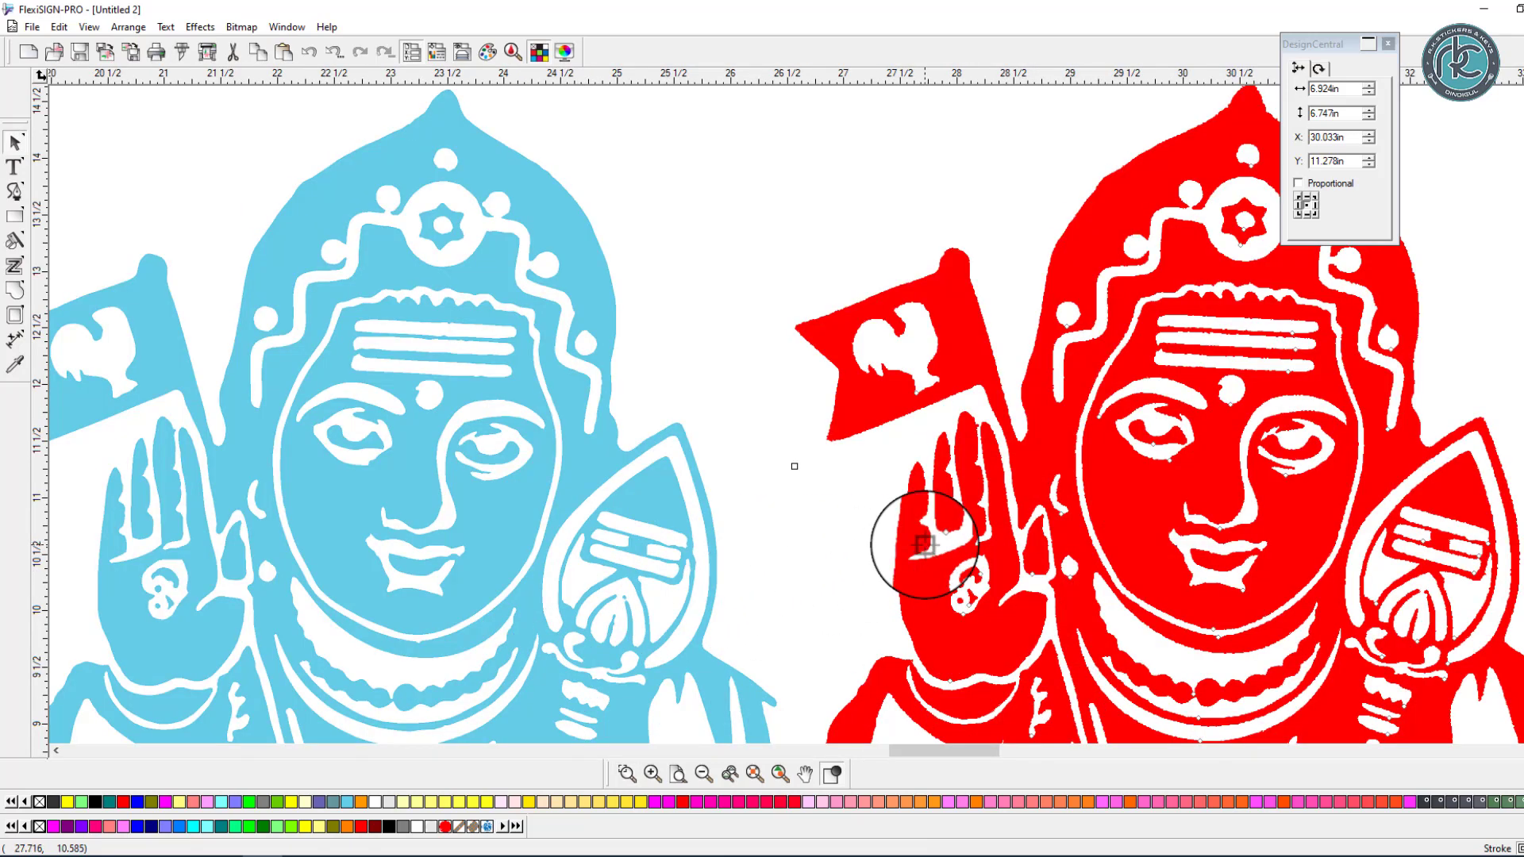
pyautogui.scroll(-2, 924, 546)
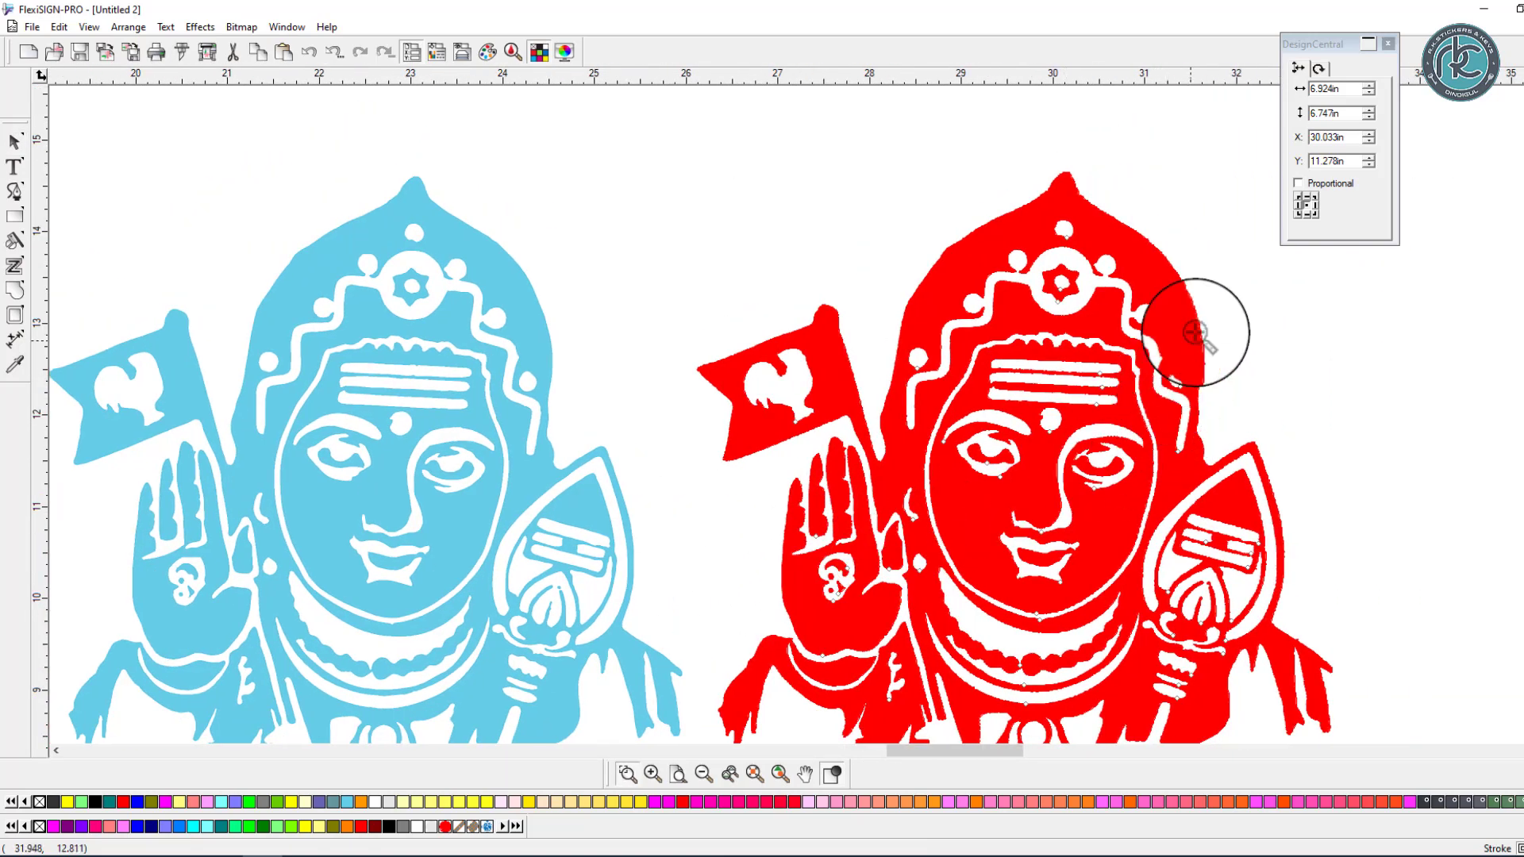
pyautogui.moveTo(1204, 310); pyautogui.dragTo(376, 473)
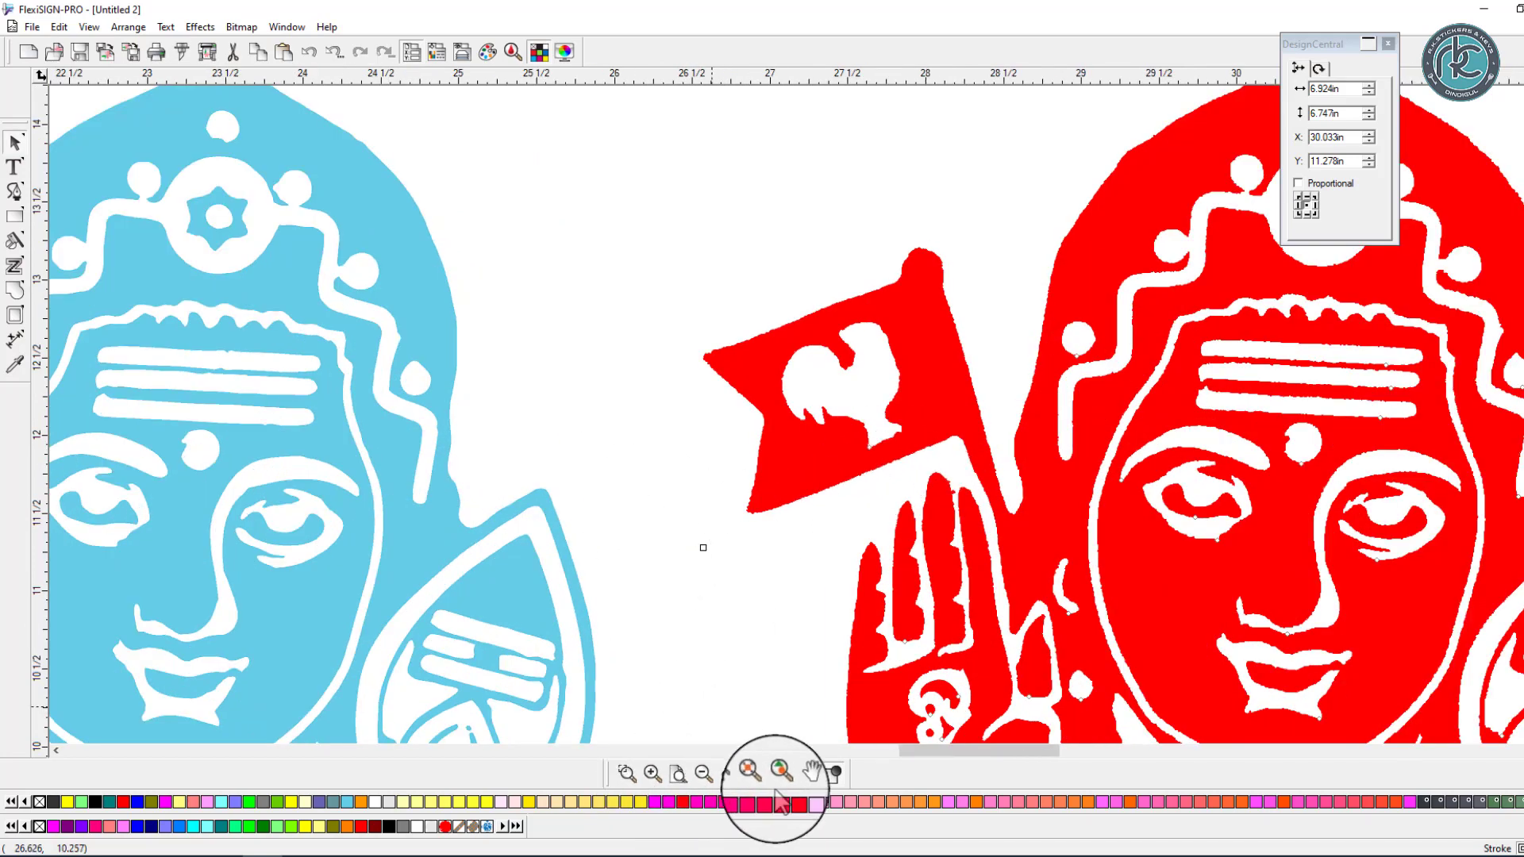
pyautogui.click(831, 773)
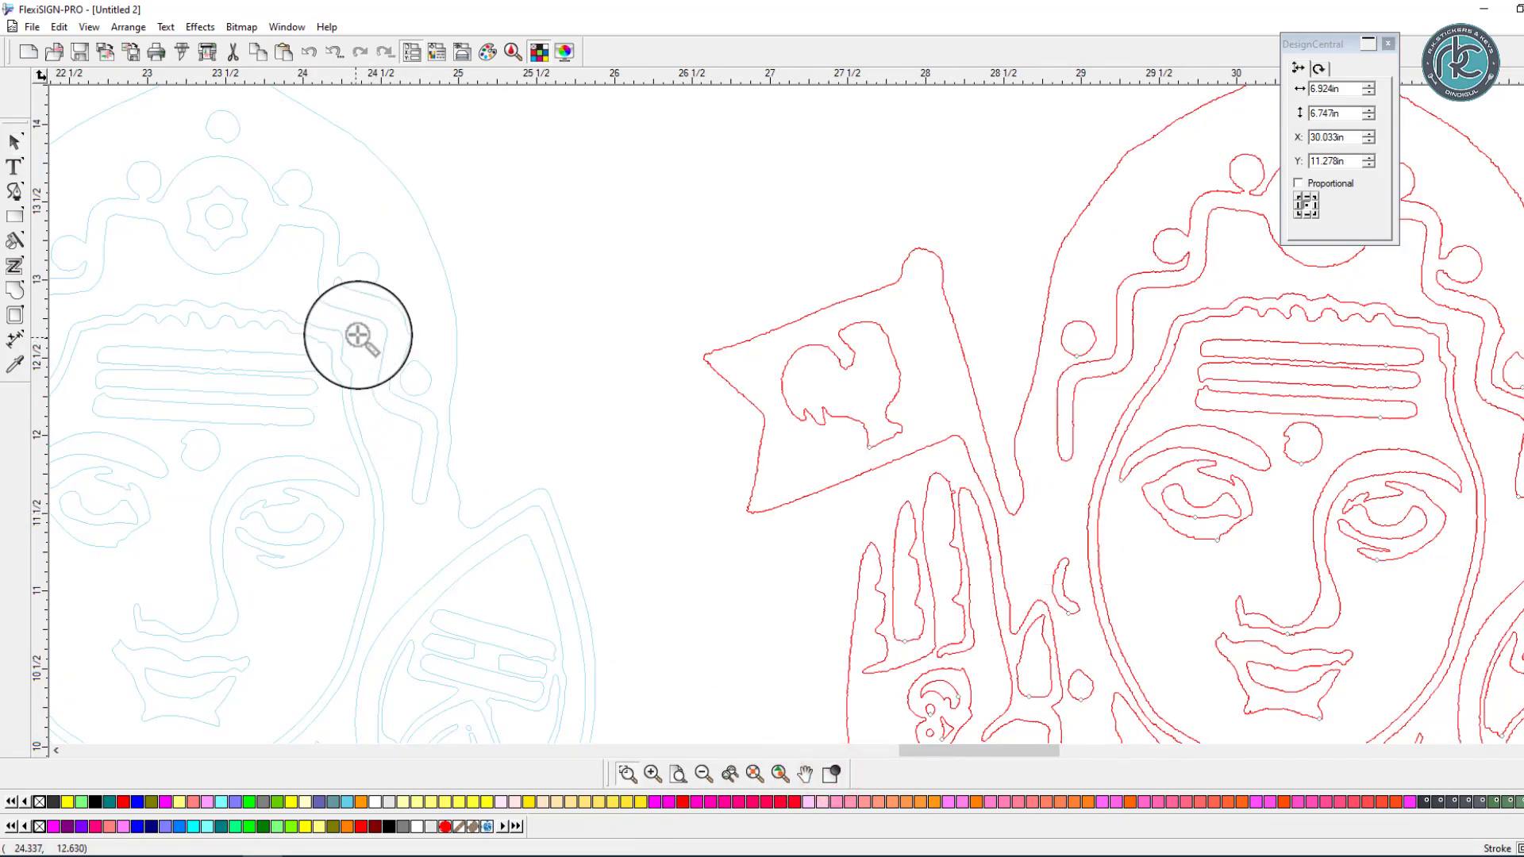
pyautogui.moveTo(357, 335); pyautogui.dragTo(255, 433)
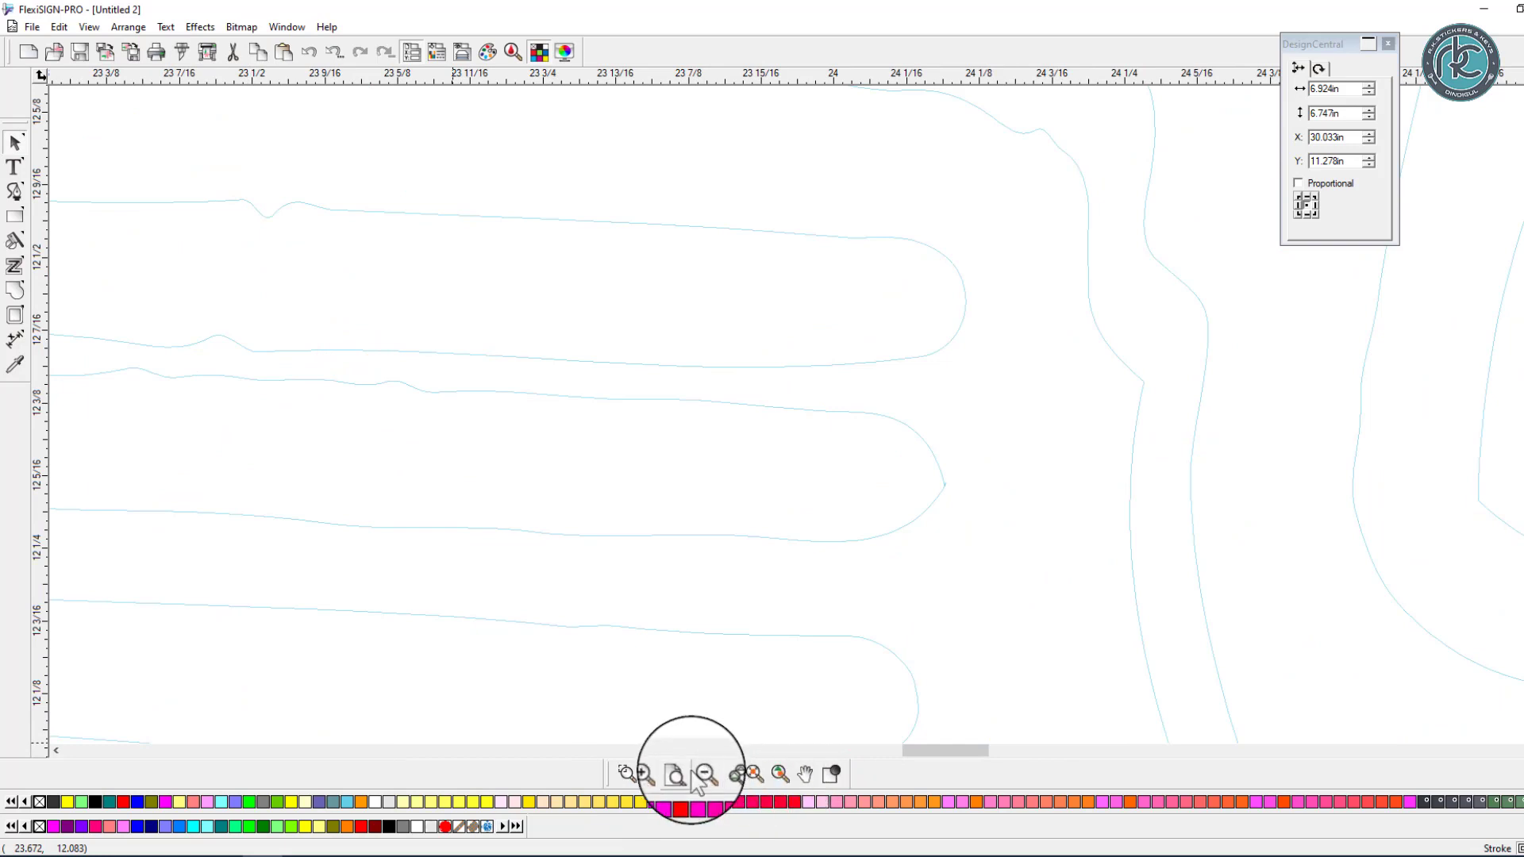
pyautogui.click(730, 773)
pyautogui.moveTo(1374, 354); pyautogui.dragTo(1215, 453)
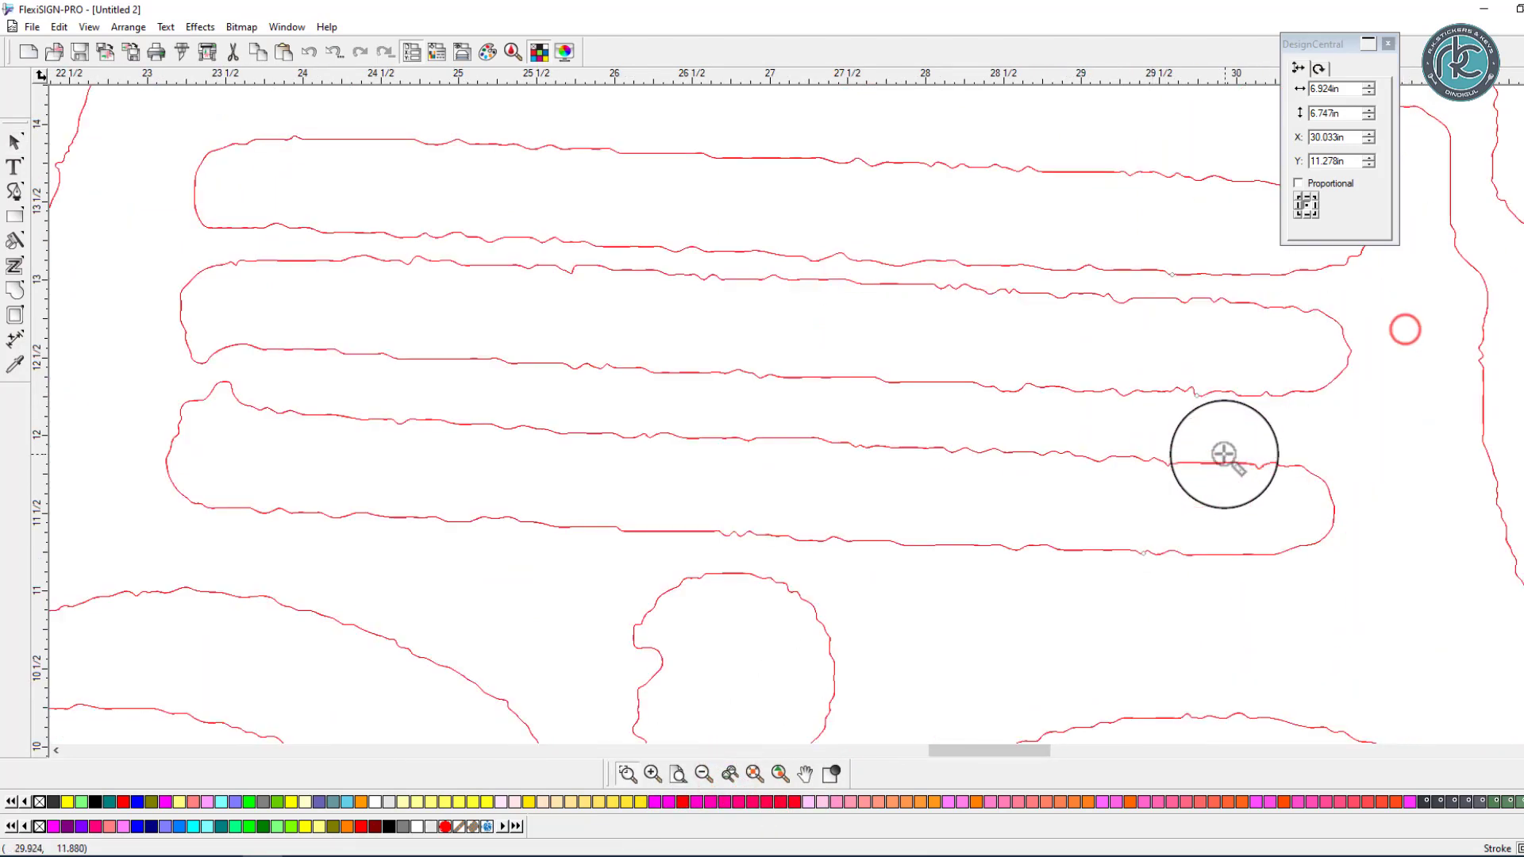
pyautogui.click(728, 773)
pyautogui.moveTo(418, 328); pyautogui.dragTo(151, 469)
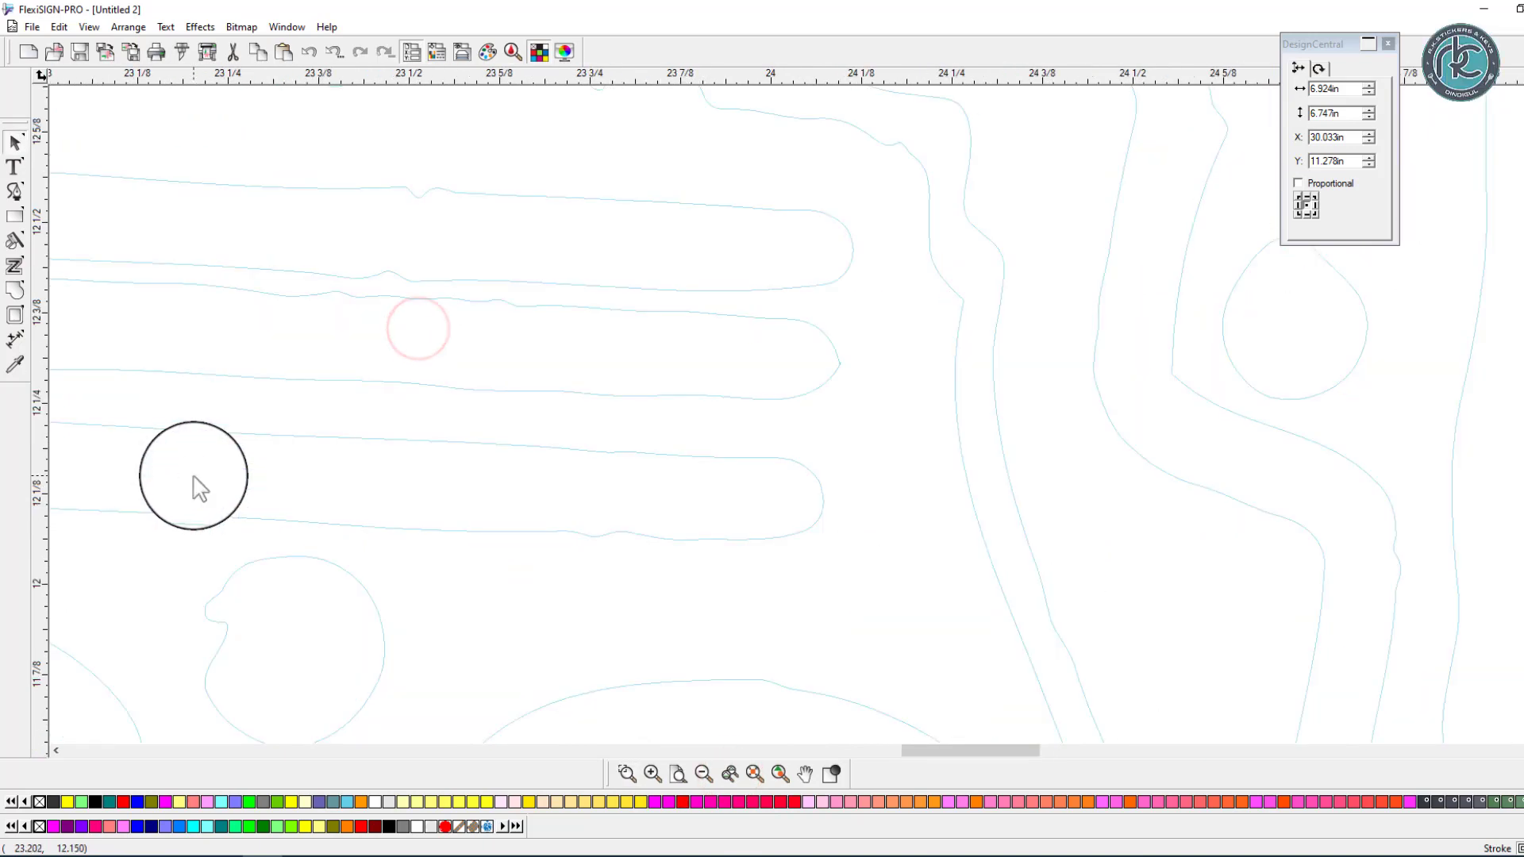
pyautogui.click(755, 774)
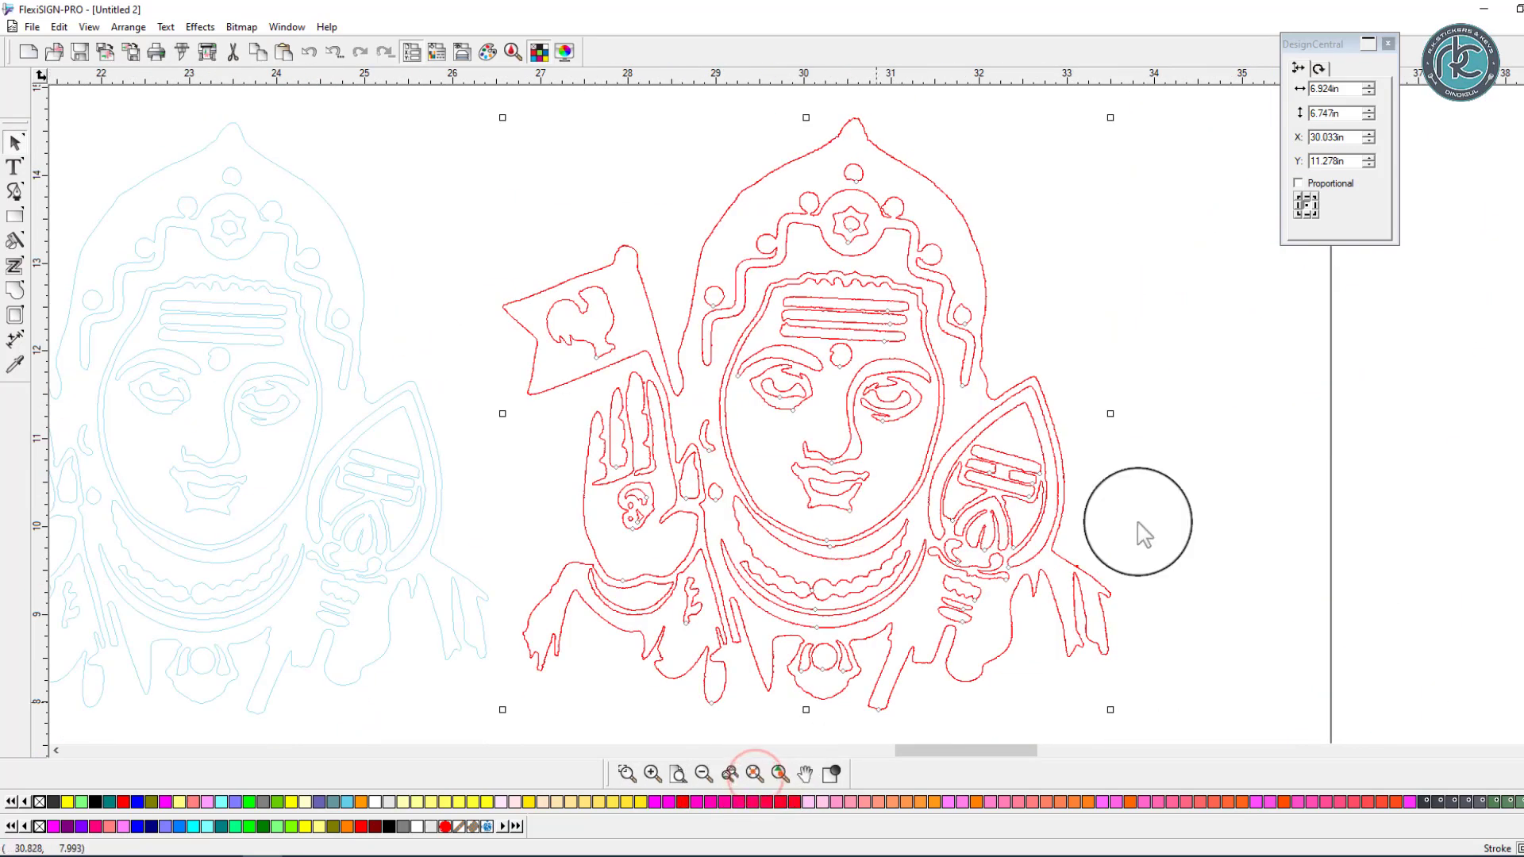
# - Compare the eye contours of the red and light blue outlined figures close up, checking how smooth the paths are
pyautogui.click(627, 774)
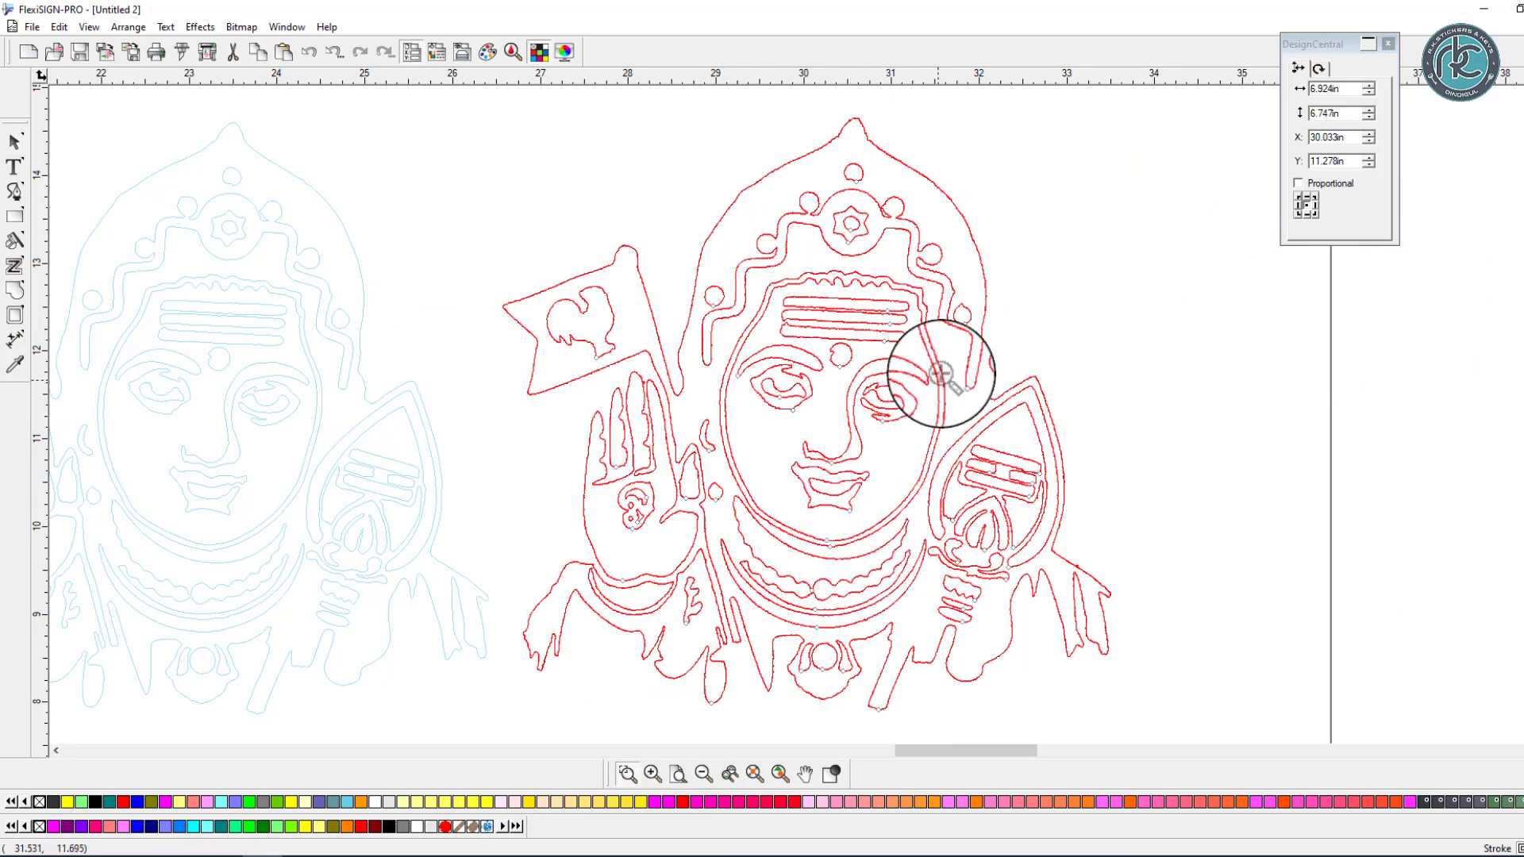
pyautogui.click(957, 357)
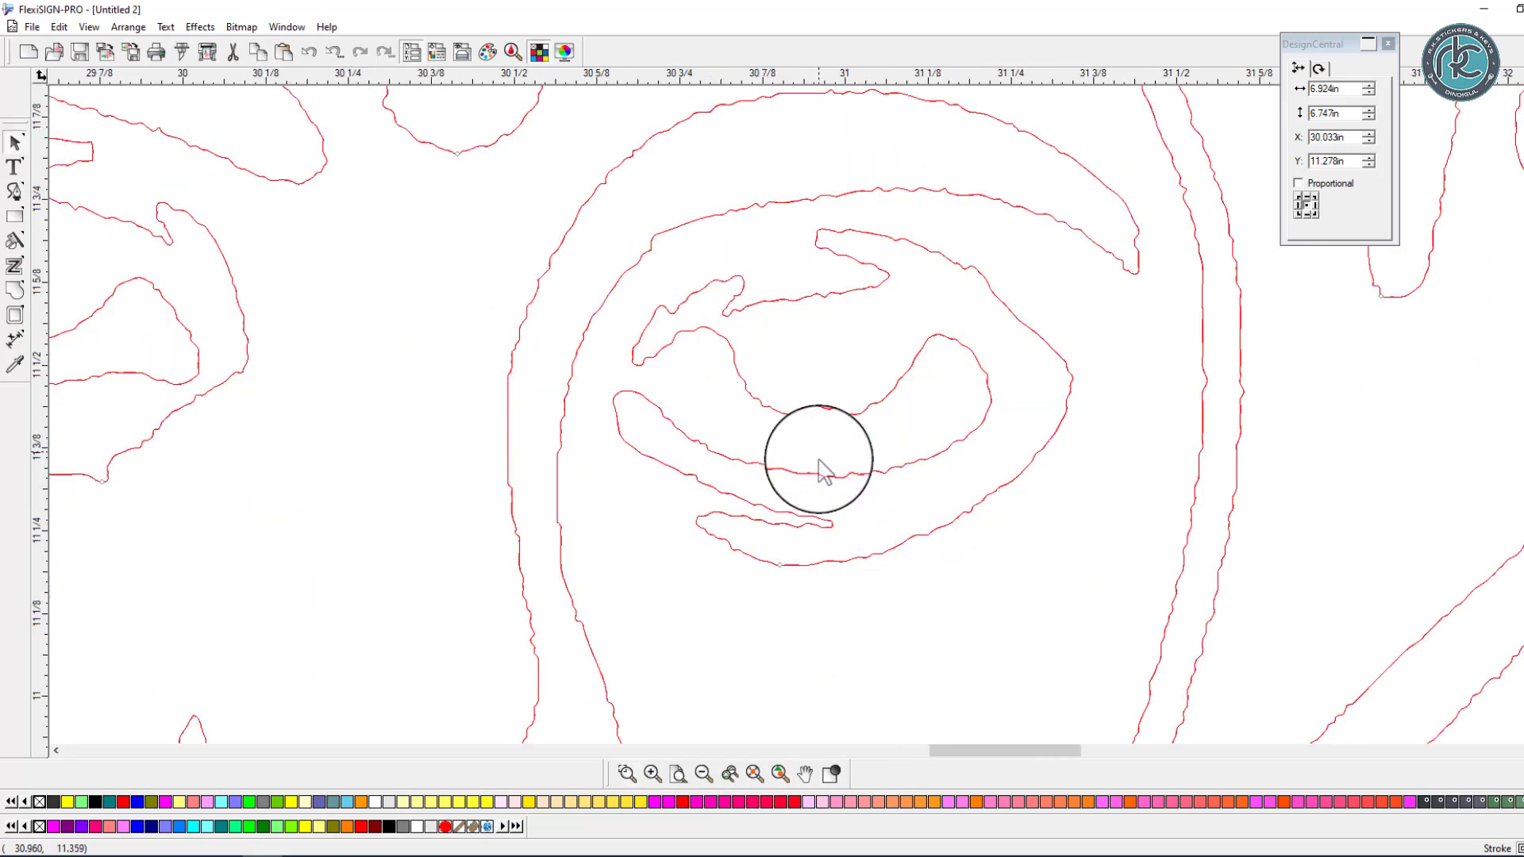
pyautogui.click(731, 774)
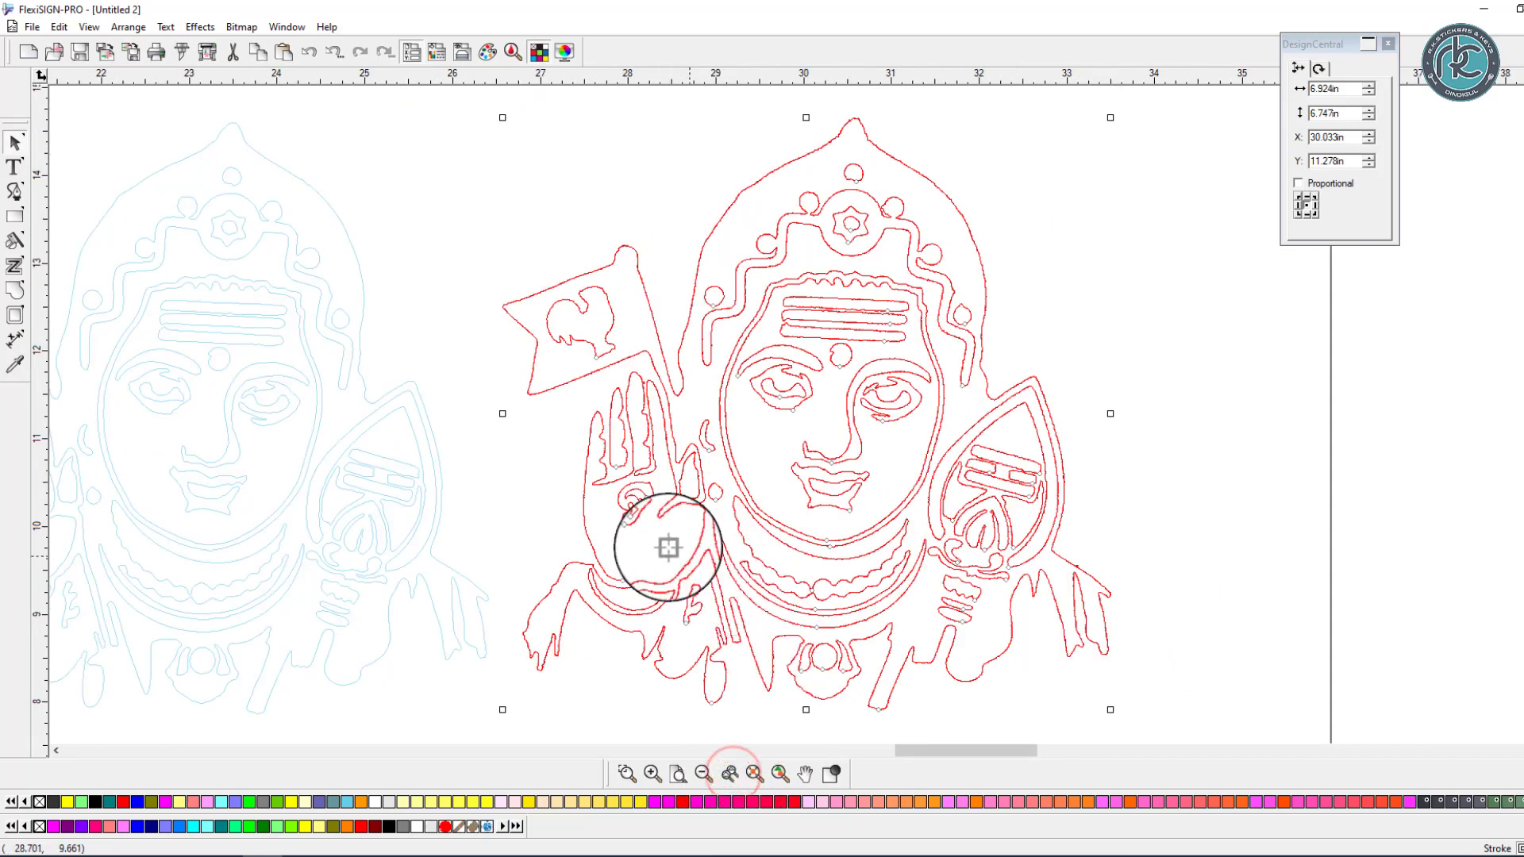
pyautogui.moveTo(395, 372); pyautogui.dragTo(184, 452)
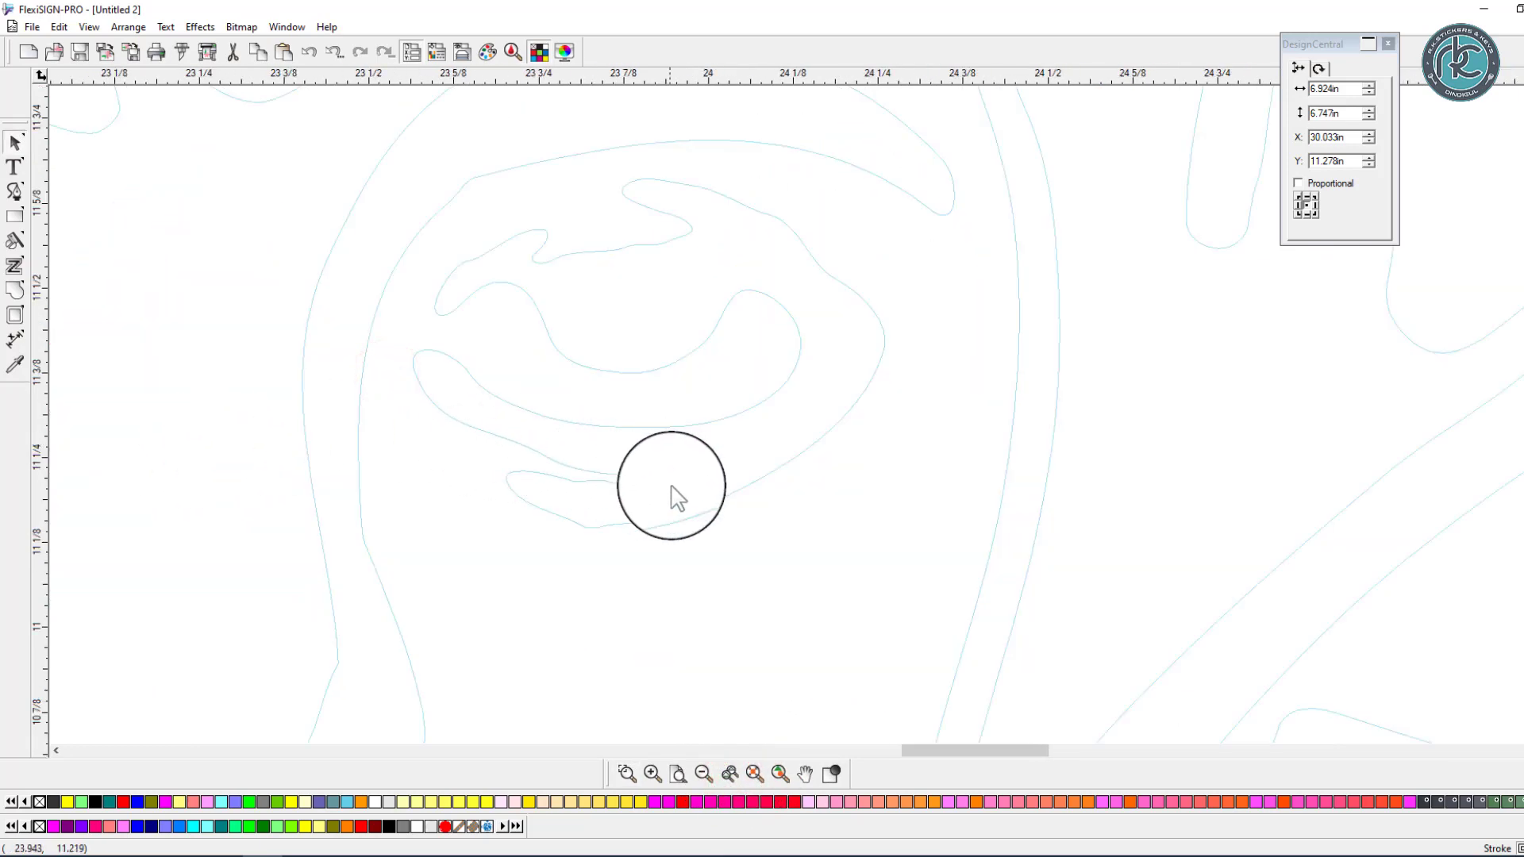
pyautogui.click(731, 774)
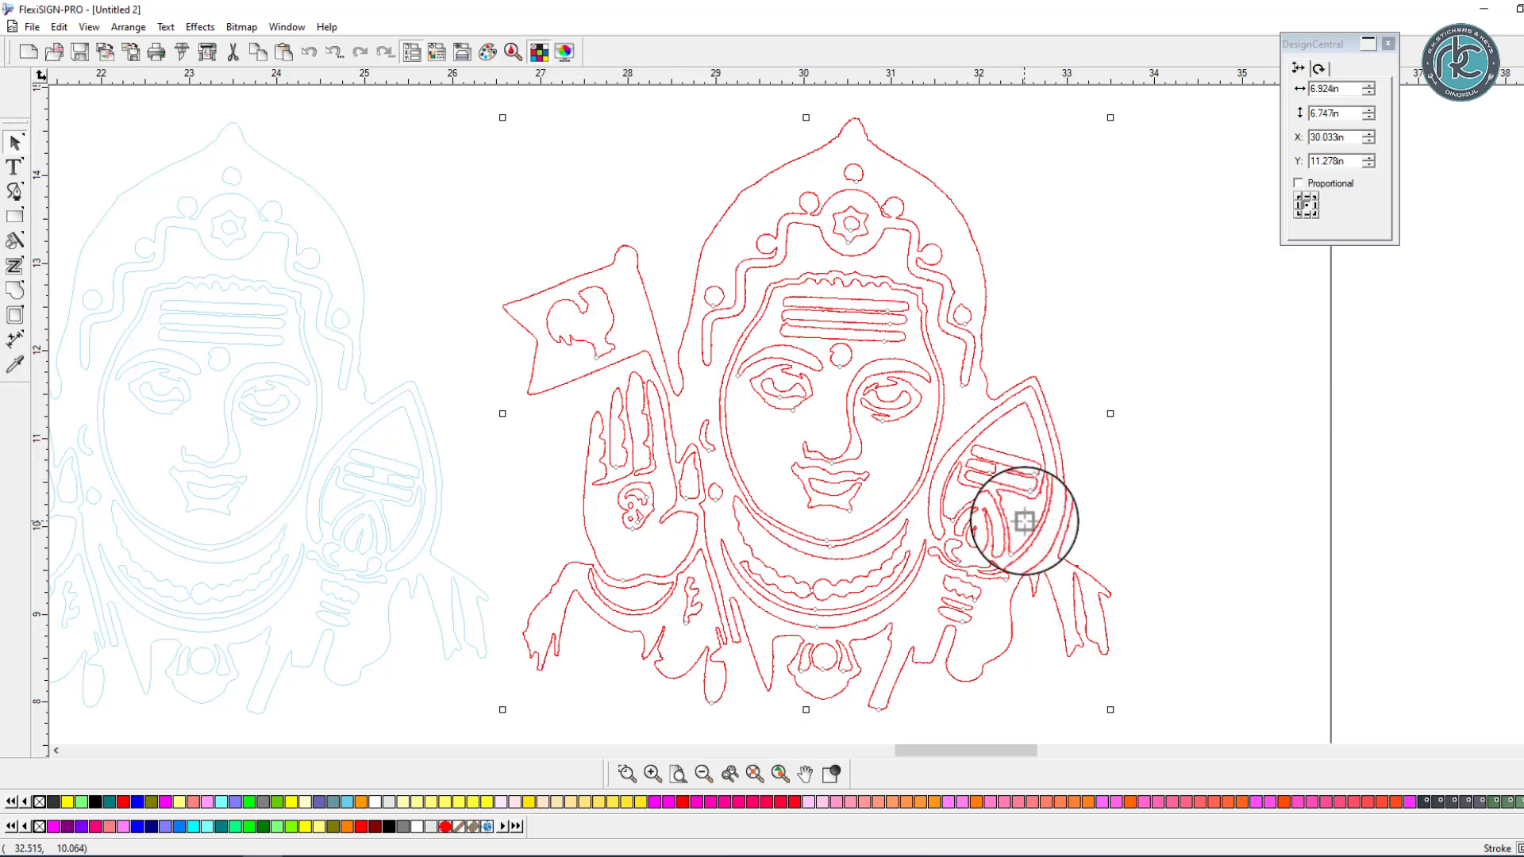
# - Inspect the striped spearhead detail on the red outlined figure and on the light blue one for path smoothness
pyautogui.moveTo(1071, 435); pyautogui.dragTo(913, 514)
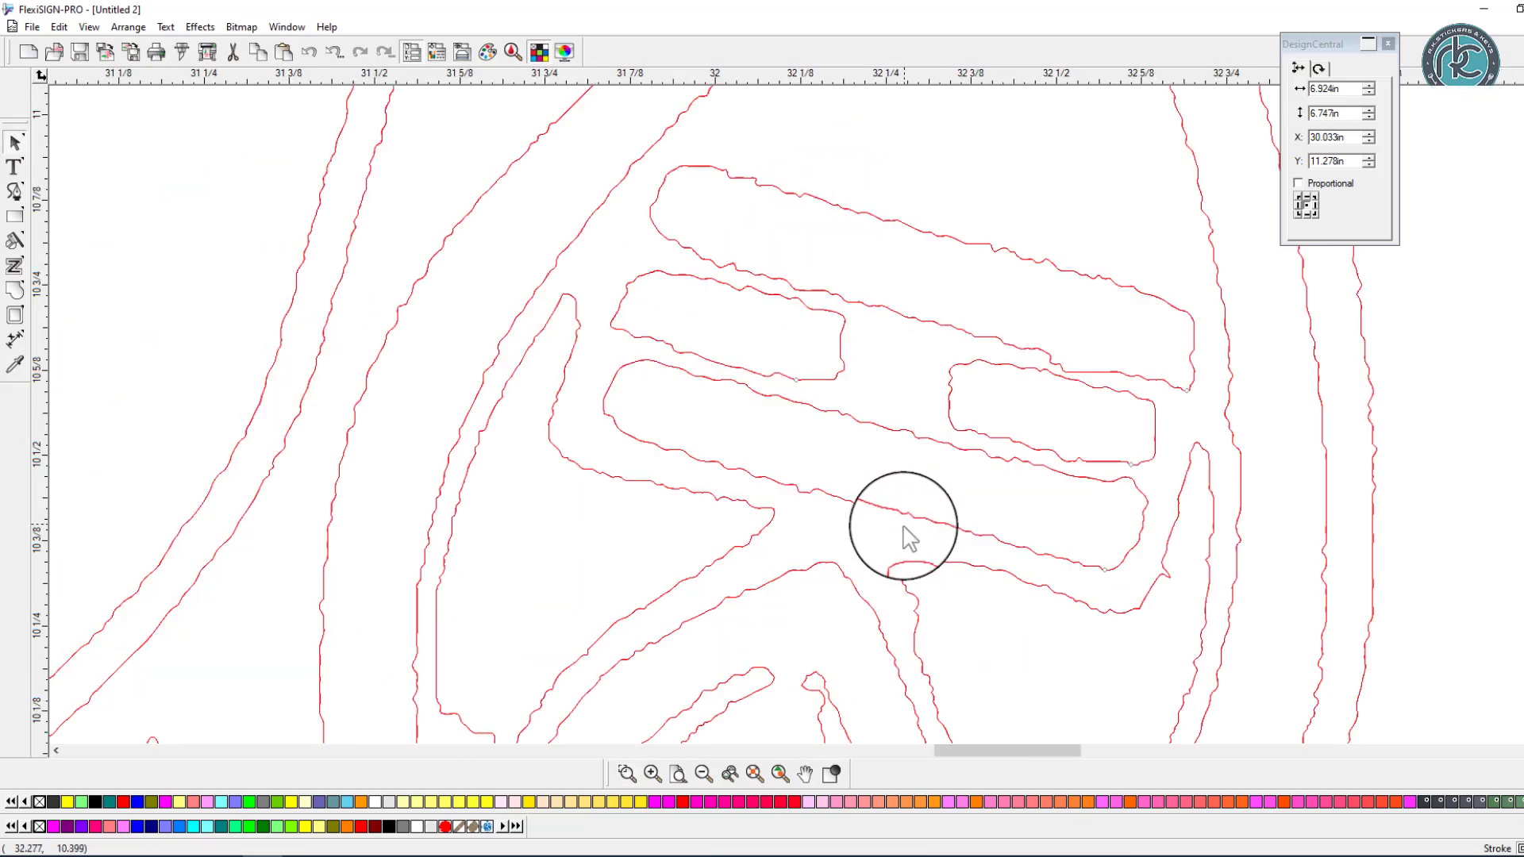
pyautogui.click(724, 769)
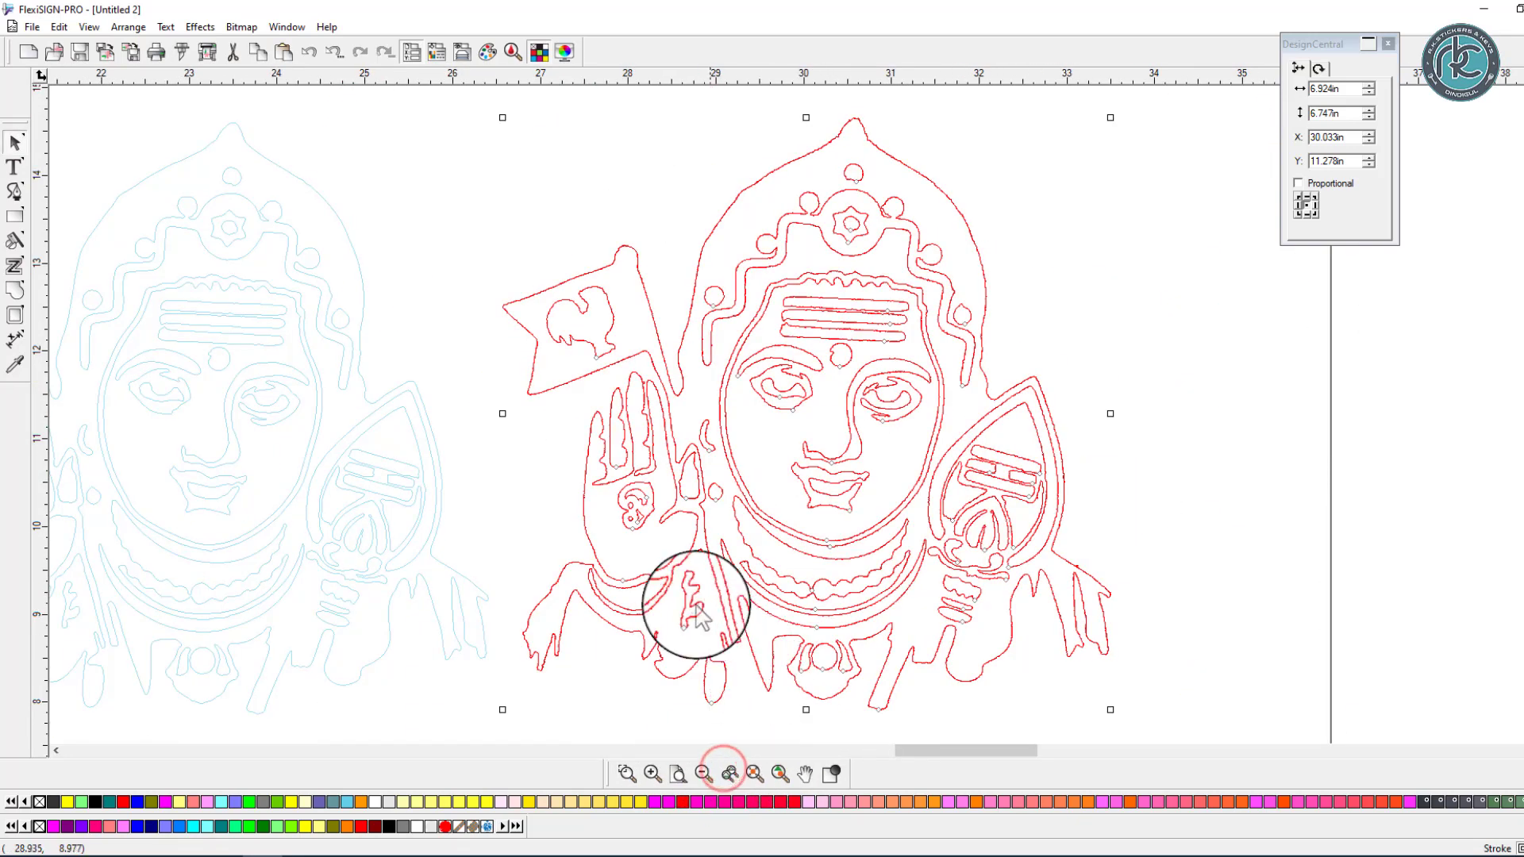
pyautogui.press('F5')
pyautogui.moveTo(447, 430); pyautogui.dragTo(316, 533)
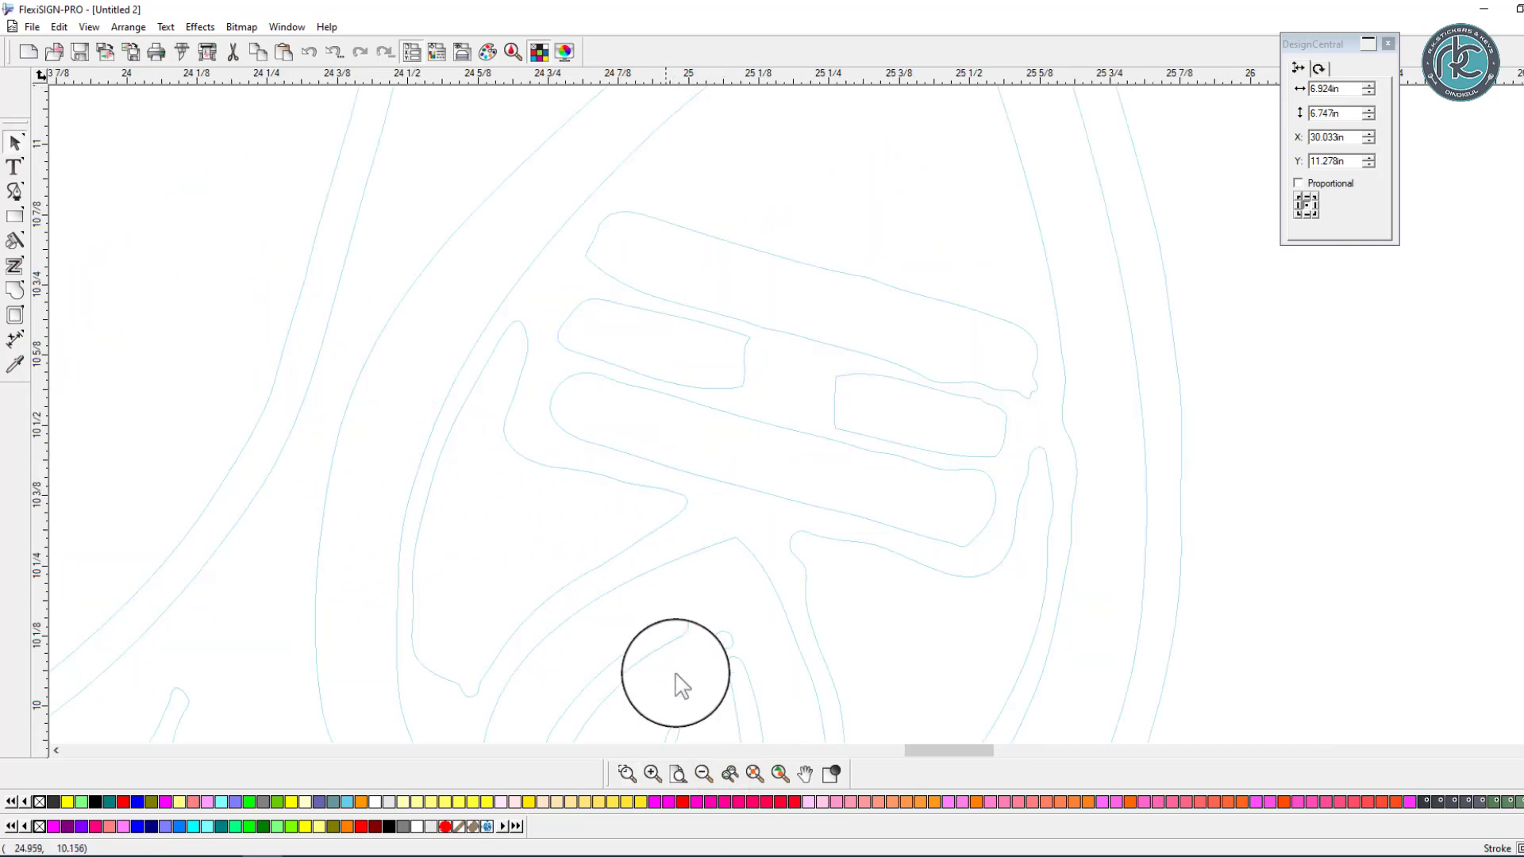
pyautogui.click(755, 774)
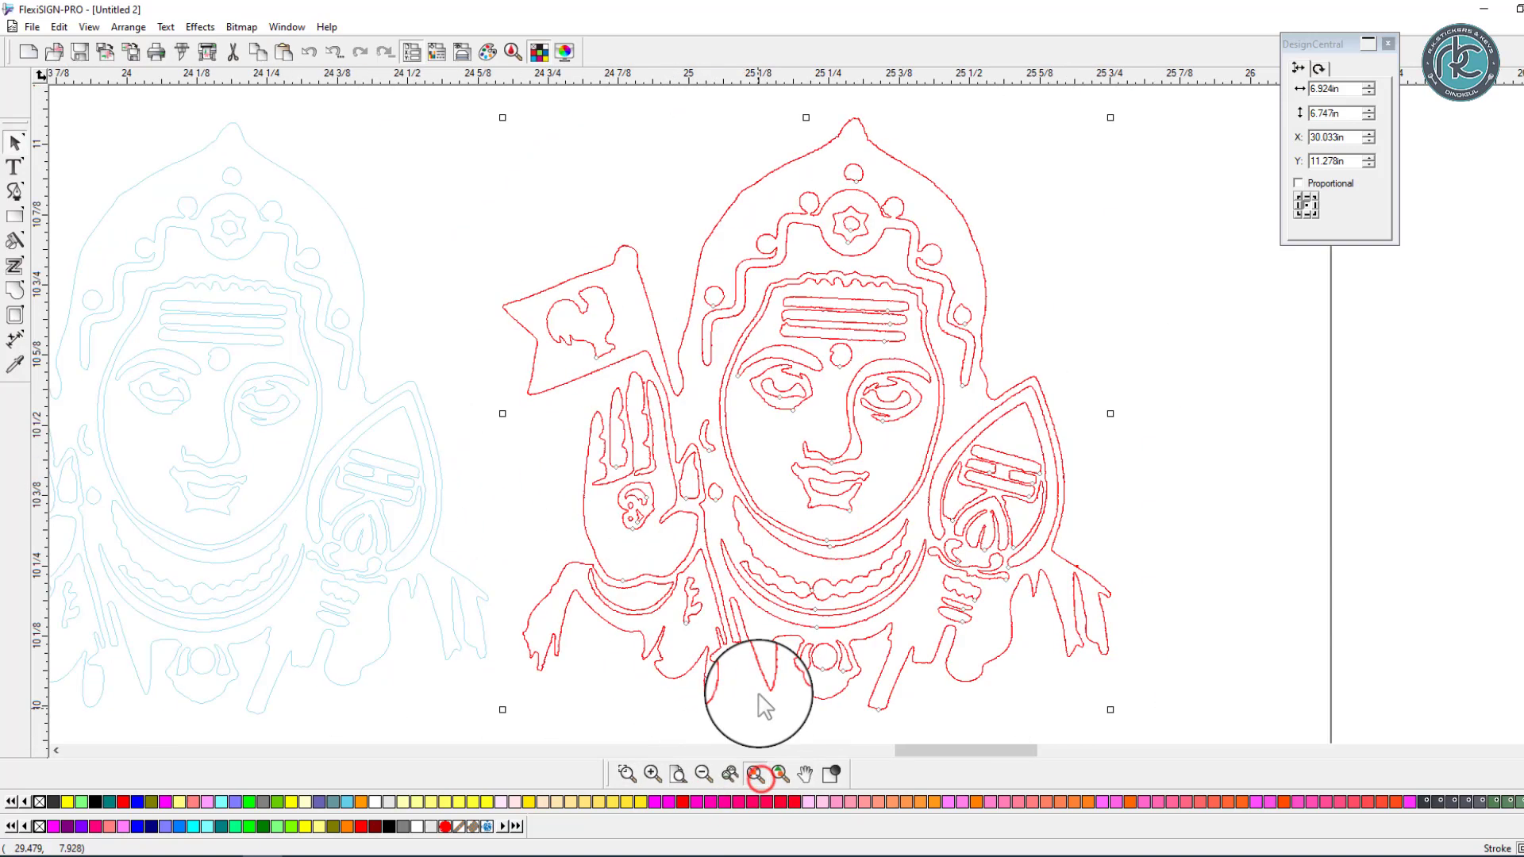
# - Display the artwork with solid fills and compare the spearhead edges of the light blue and red figures close up
pyautogui.click(833, 777)
pyautogui.moveTo(466, 437); pyautogui.dragTo(315, 548)
pyautogui.click(730, 774)
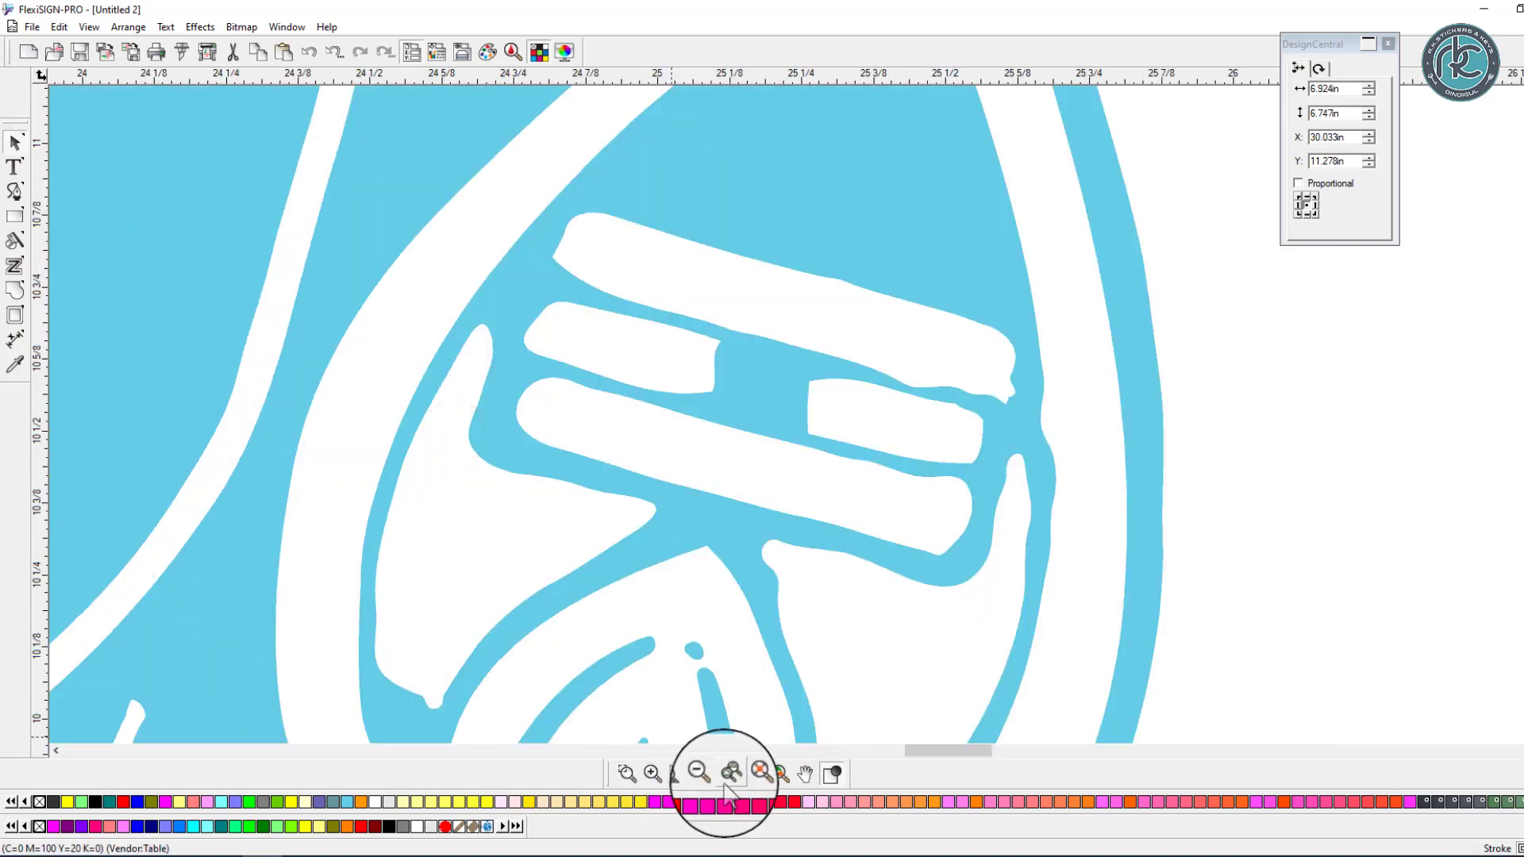
pyautogui.click(1020, 556)
pyautogui.moveTo(1062, 432); pyautogui.dragTo(915, 511)
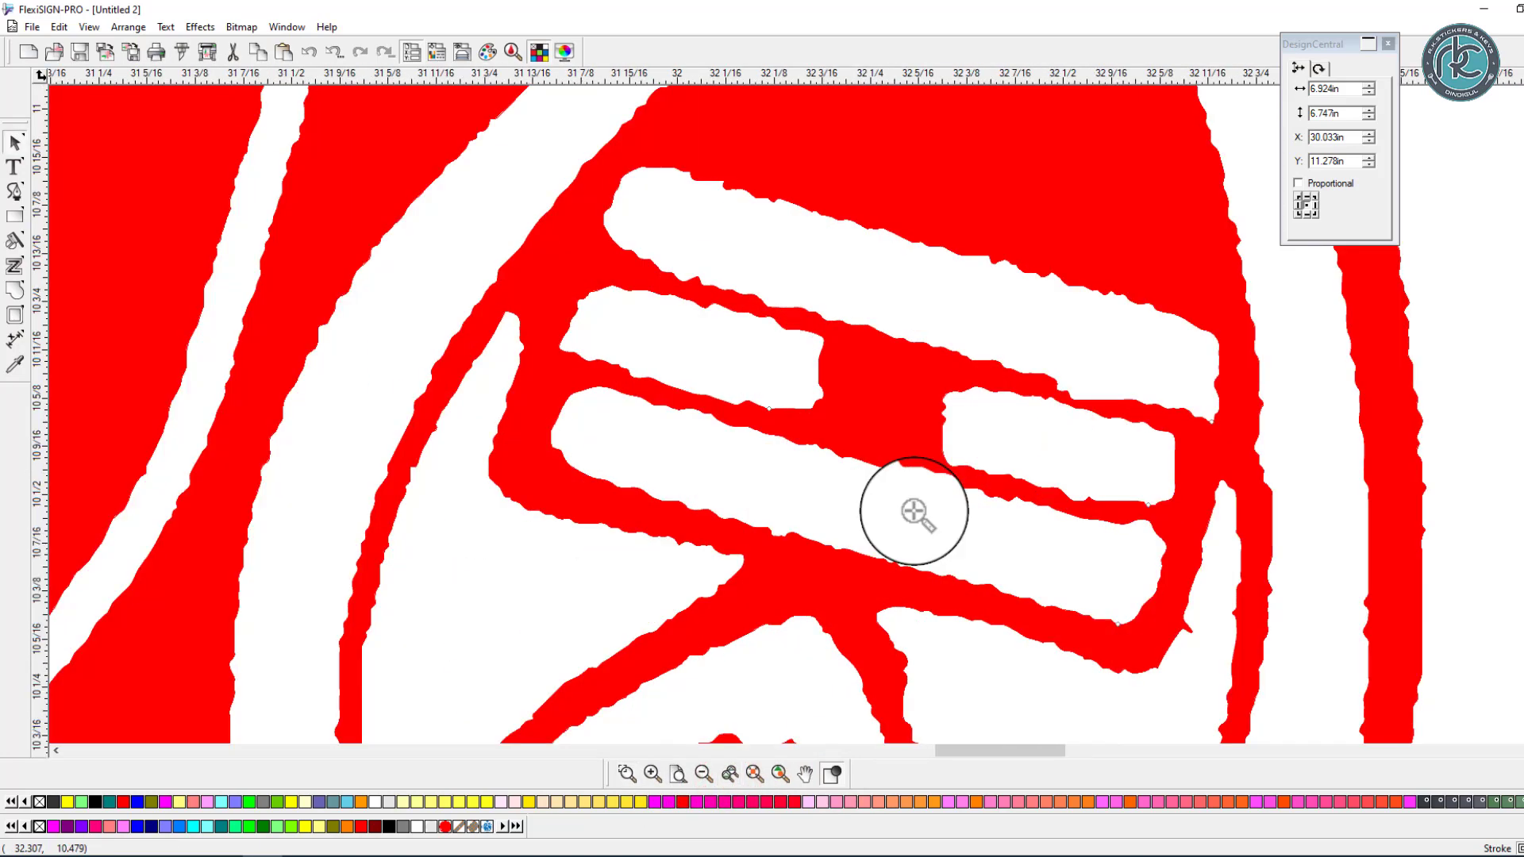
pyautogui.click(736, 771)
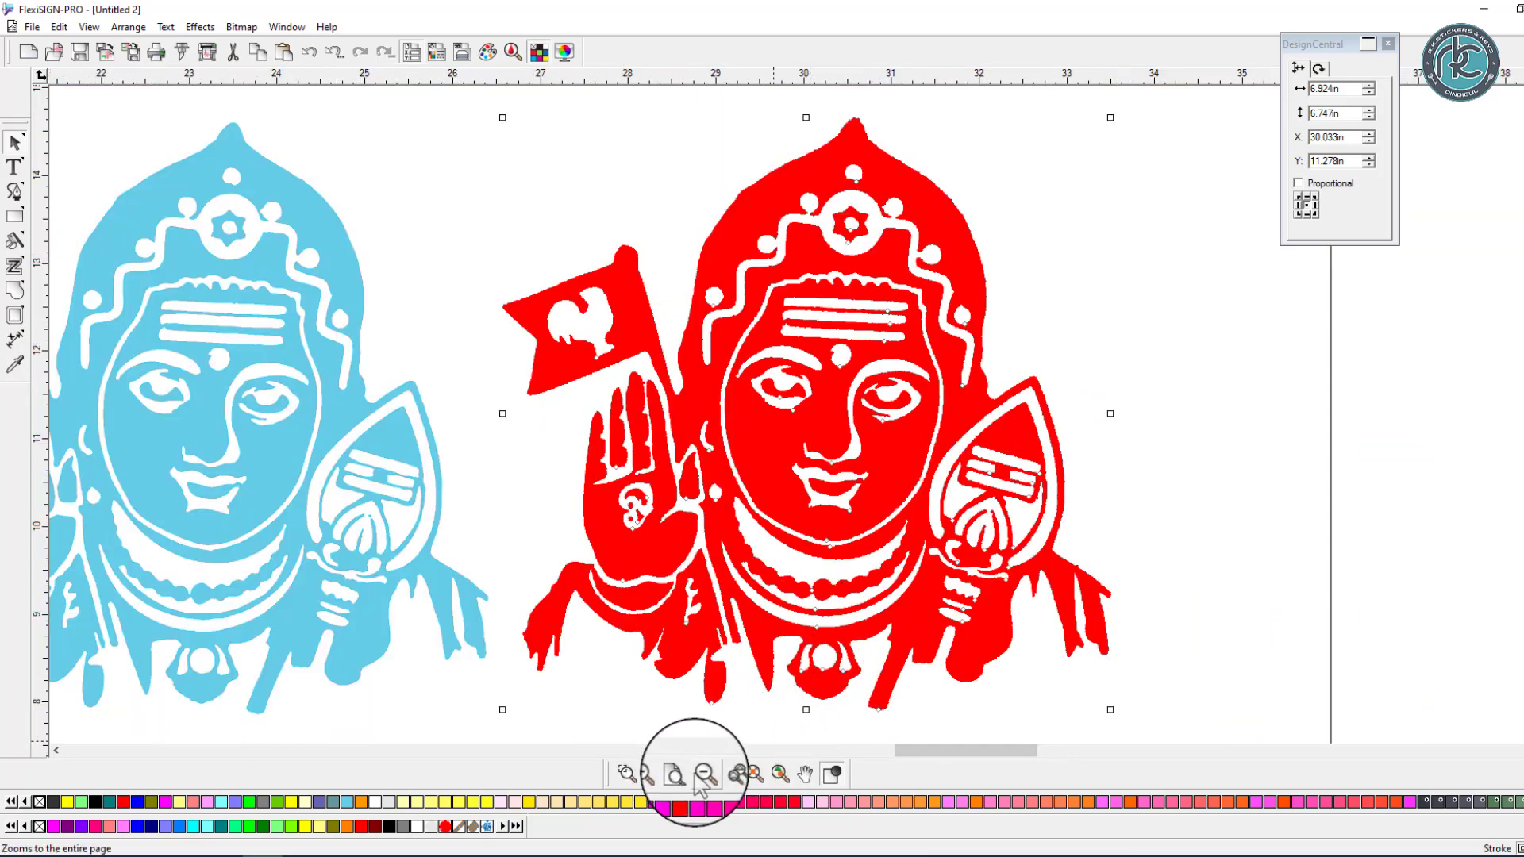
# - Review all figures on the page, and examine the filled light blue and red vector figures side by side
pyautogui.click(701, 774)
pyautogui.click(765, 678)
pyautogui.scroll(-2, 765, 677)
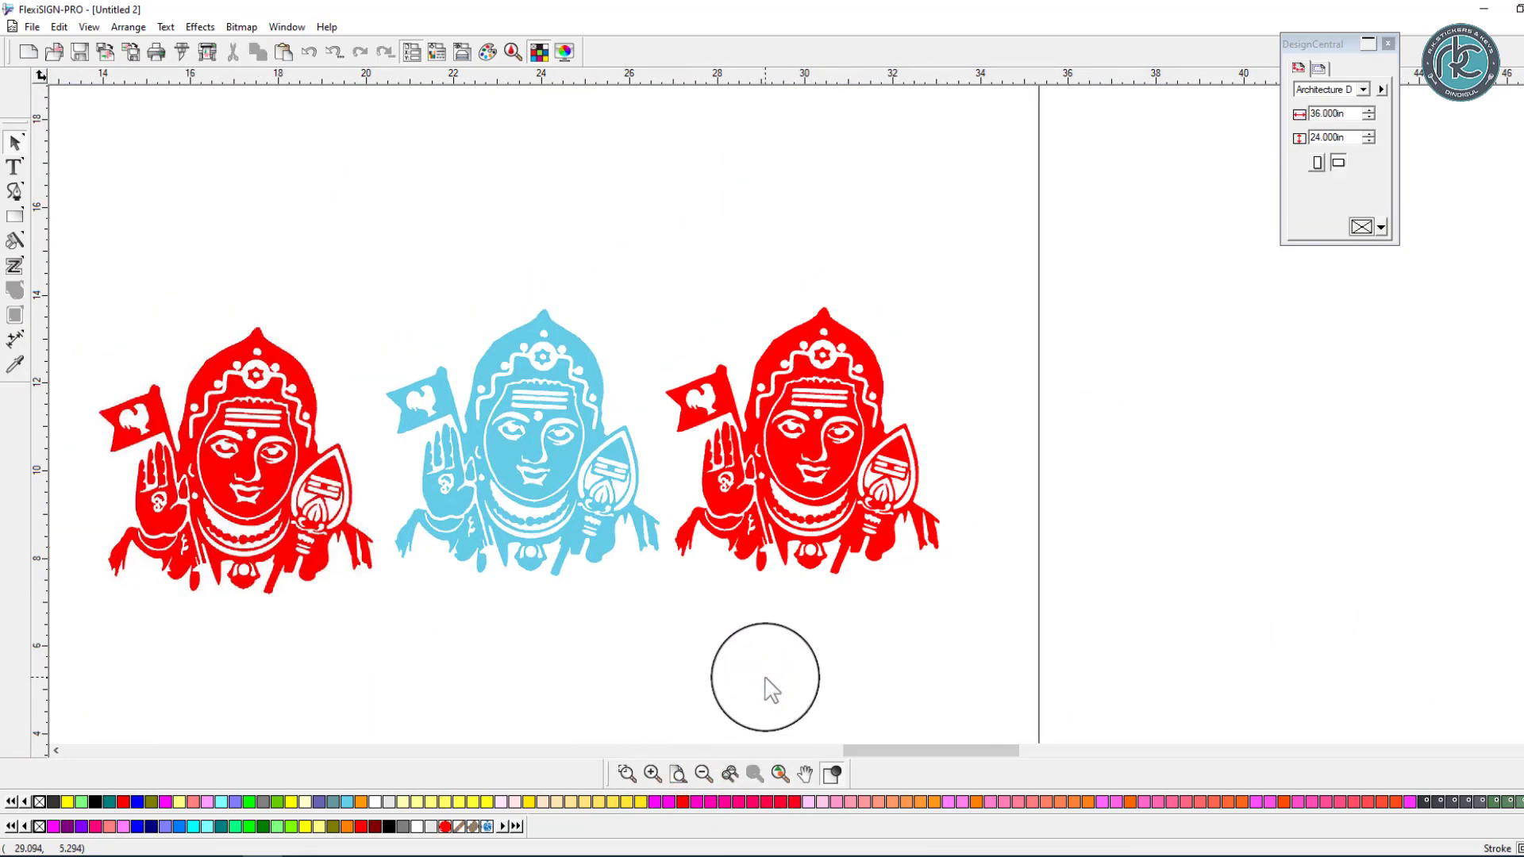
pyautogui.hscroll(-2, 765, 678)
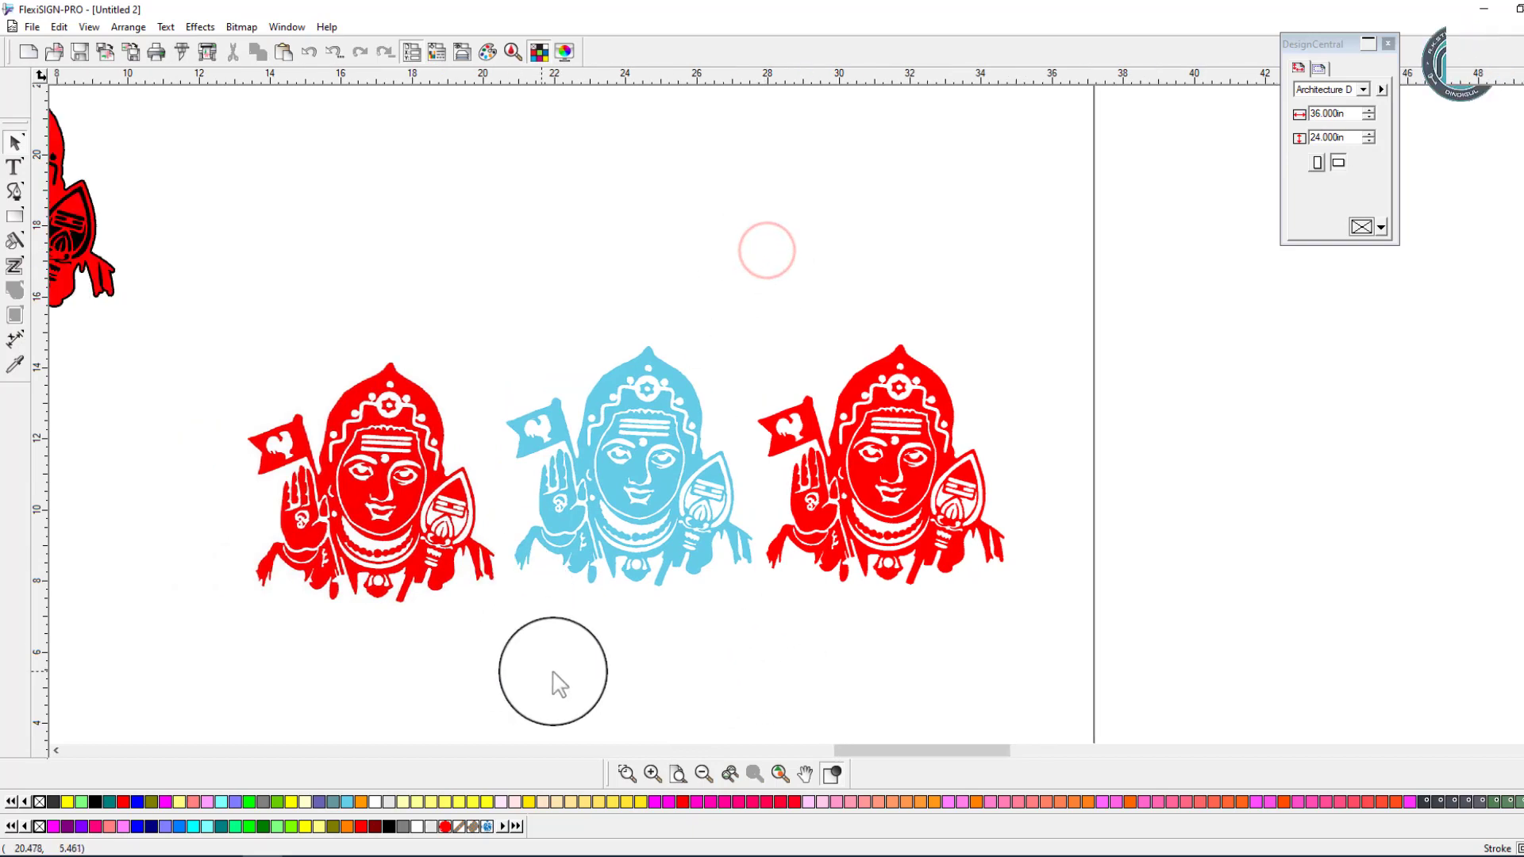
pyautogui.click(679, 774)
pyautogui.click(1134, 438)
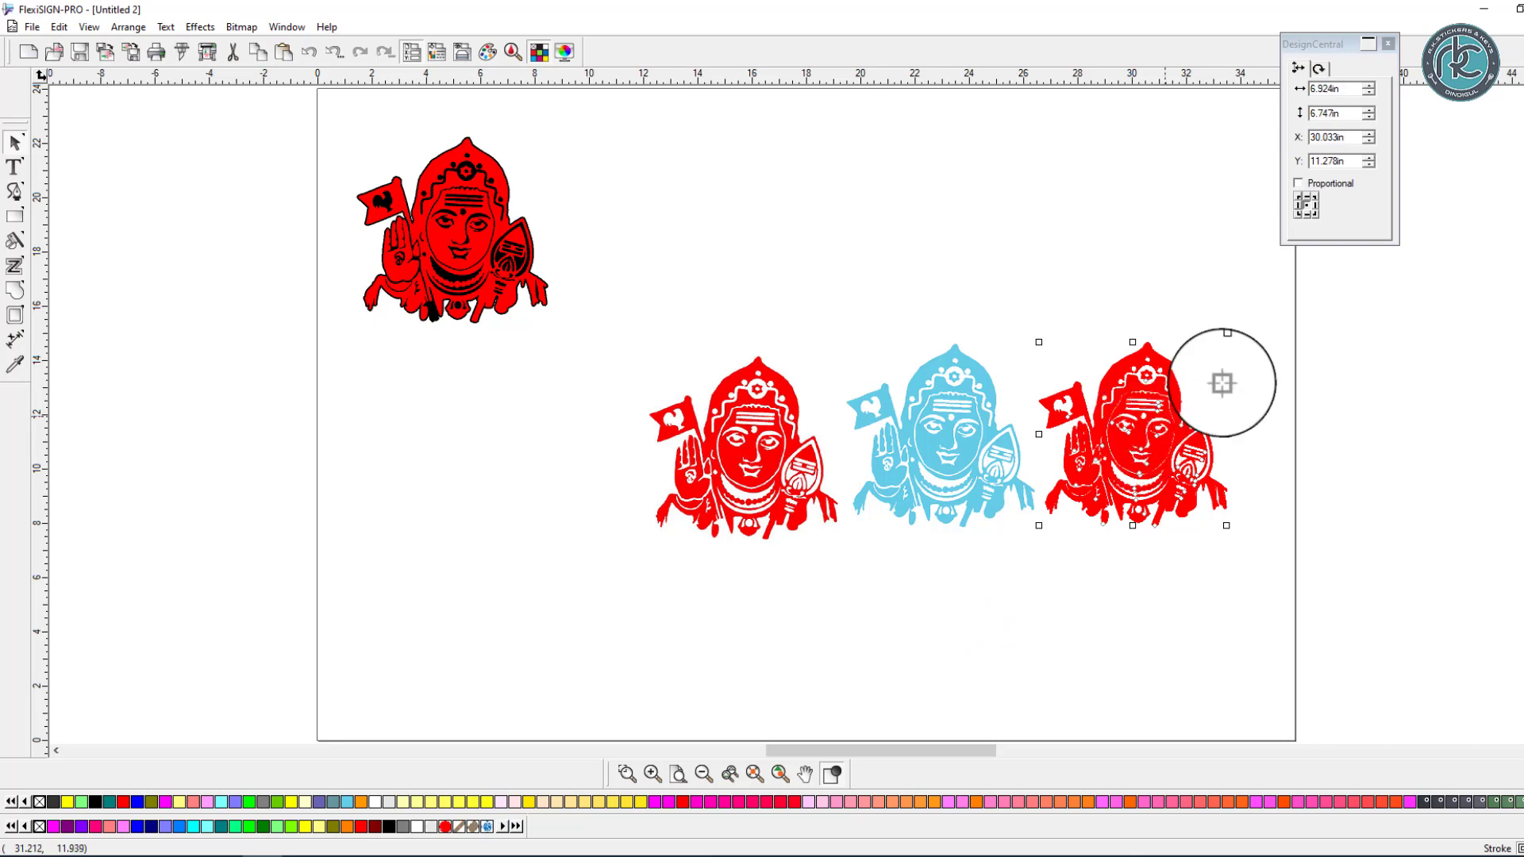
pyautogui.hotkey('ctrl', 'space')
pyautogui.moveTo(1251, 310); pyautogui.dragTo(963, 533)
pyautogui.scroll(-6, 907, 496)
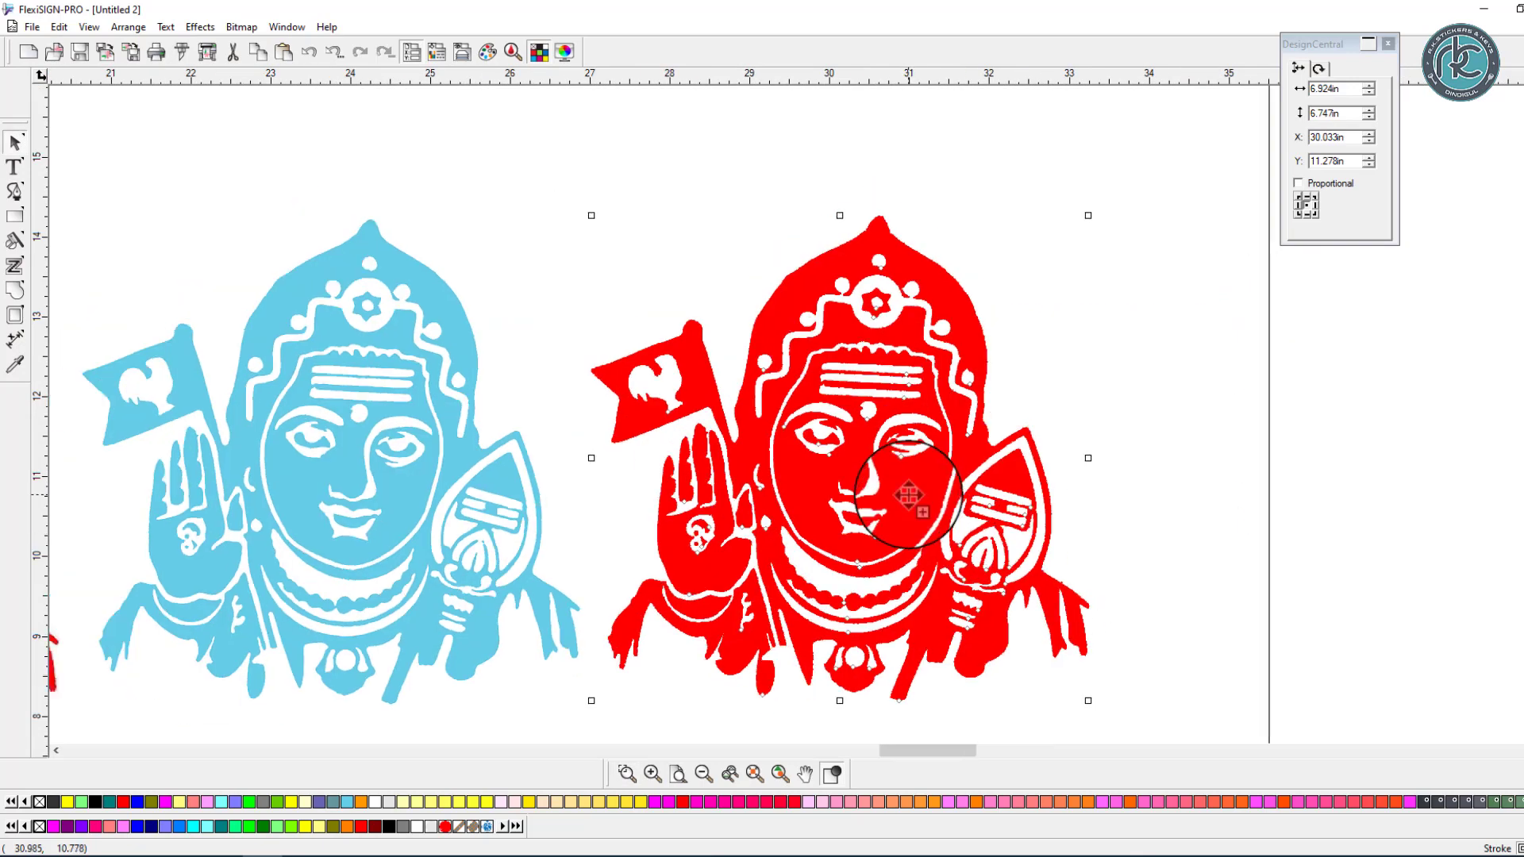
# - Draw a dark rectangle about 23.3 in by 9.3 in over the three lower figures and send it behind them
pyautogui.click(16, 215)
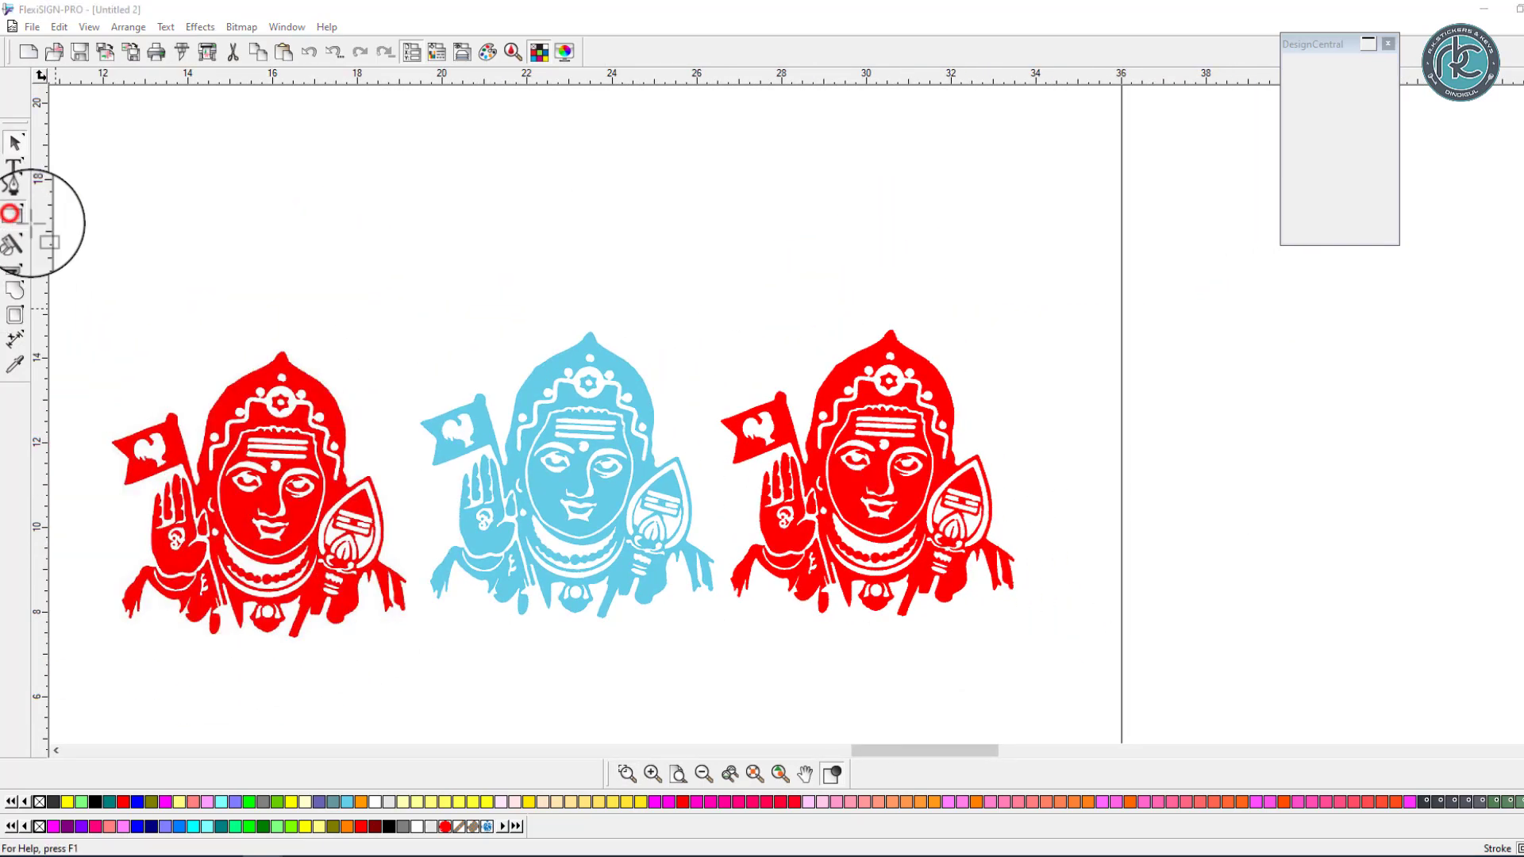
pyautogui.moveTo(68, 272); pyautogui.dragTo(1057, 664)
pyautogui.click(15, 143)
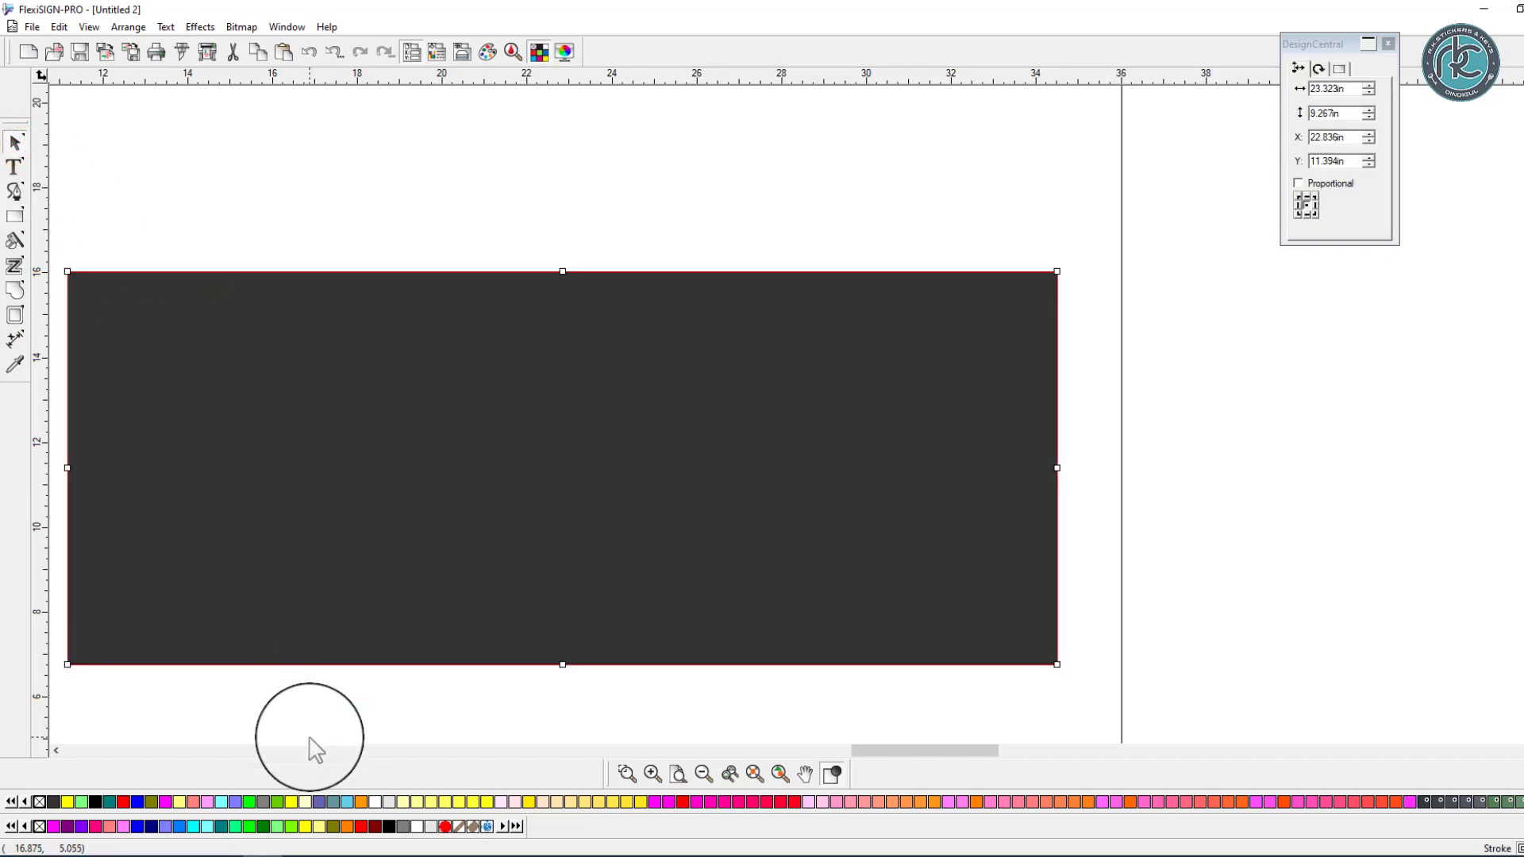
pyautogui.hotkey('shift', 'pagedown')
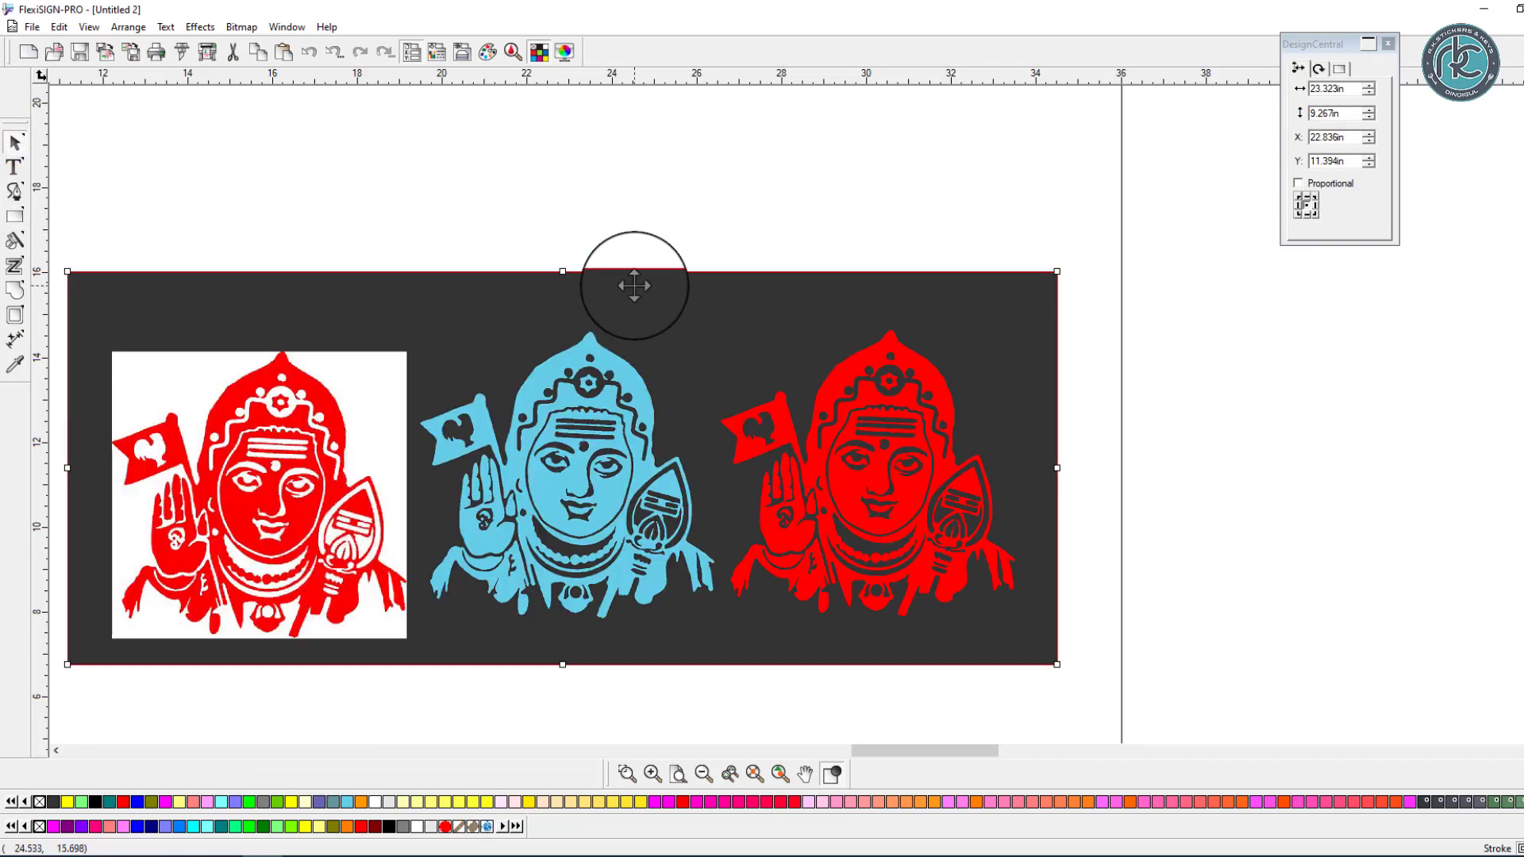
# - Move the white-backed red JPEG image slightly up and to the left, level with the two vector figures
pyautogui.click(681, 191)
pyautogui.click(324, 456)
pyautogui.moveTo(327, 498); pyautogui.dragTo(317, 479)
# - Recolor the light blue figure yellow and the red vector figure light blue
pyautogui.click(554, 482)
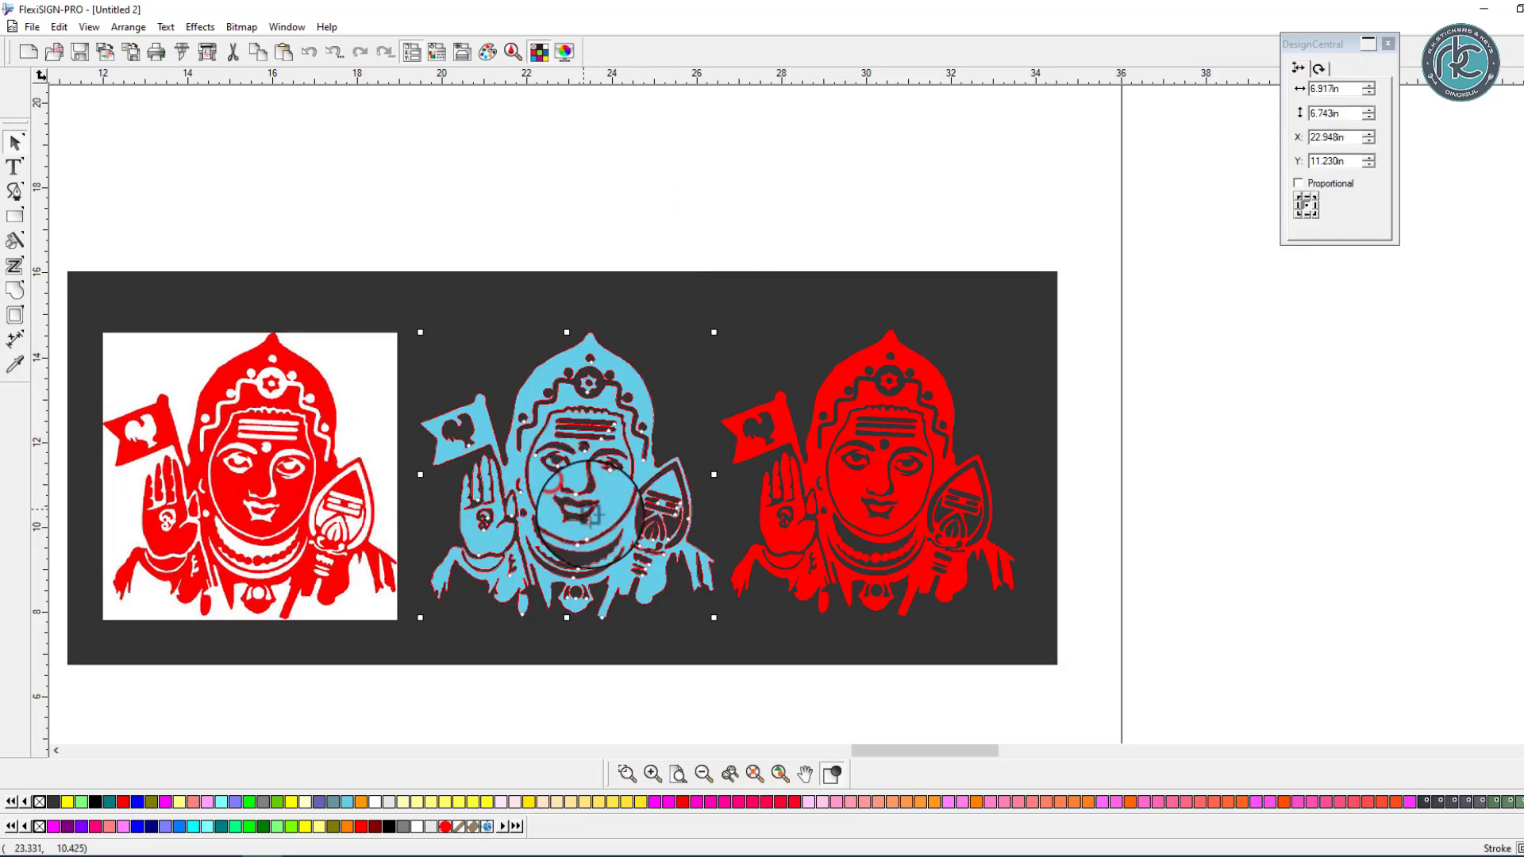
pyautogui.click(528, 803)
pyautogui.click(860, 513)
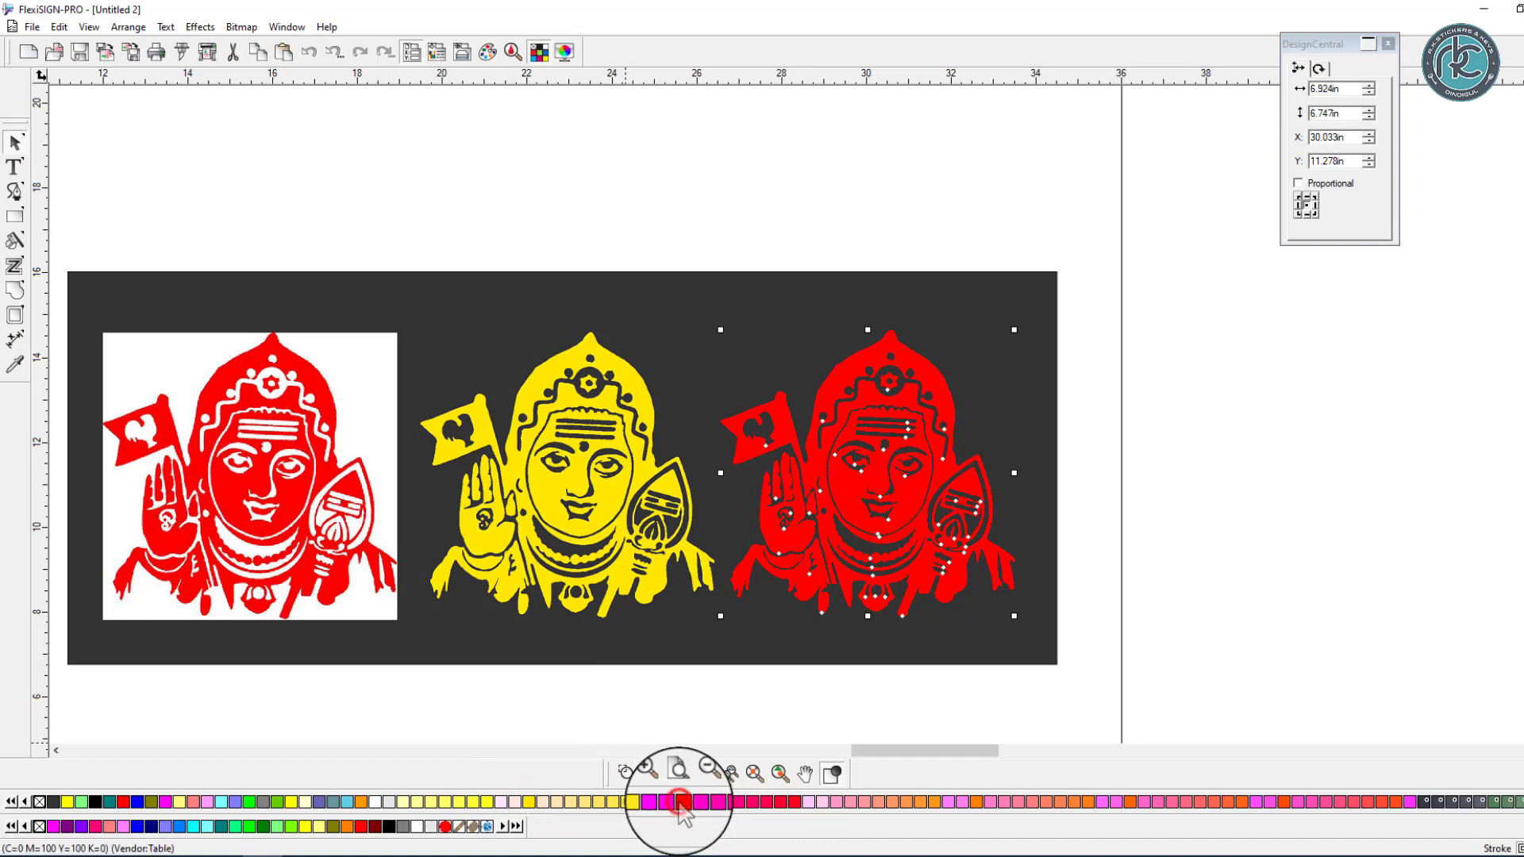
pyautogui.click(350, 802)
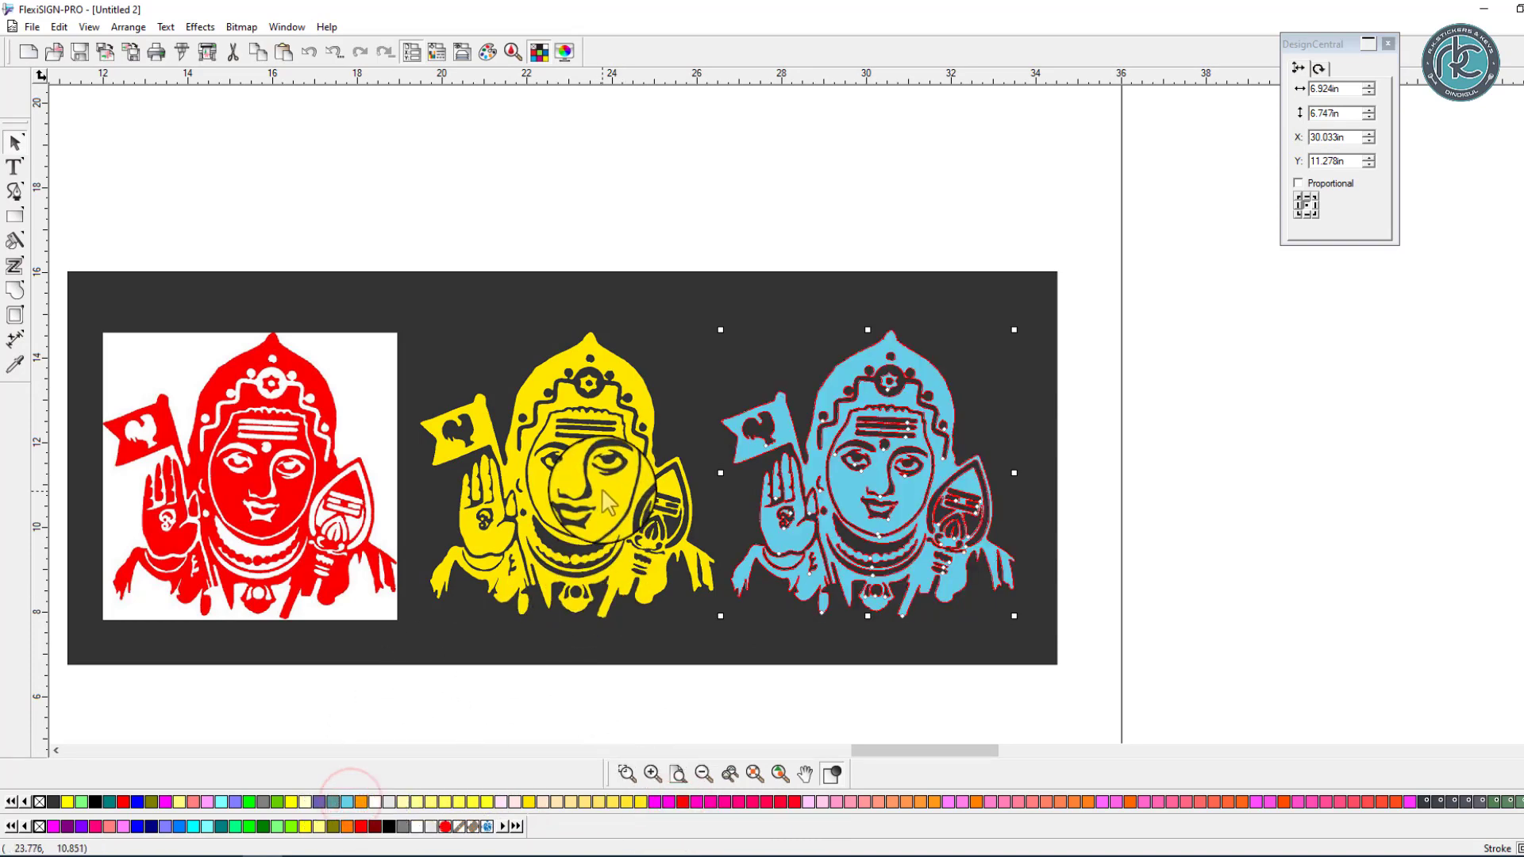
# - Fill the yellow figure with light blue and the vector figure beside it with red
pyautogui.click(602, 489)
pyautogui.click(348, 802)
pyautogui.click(796, 540)
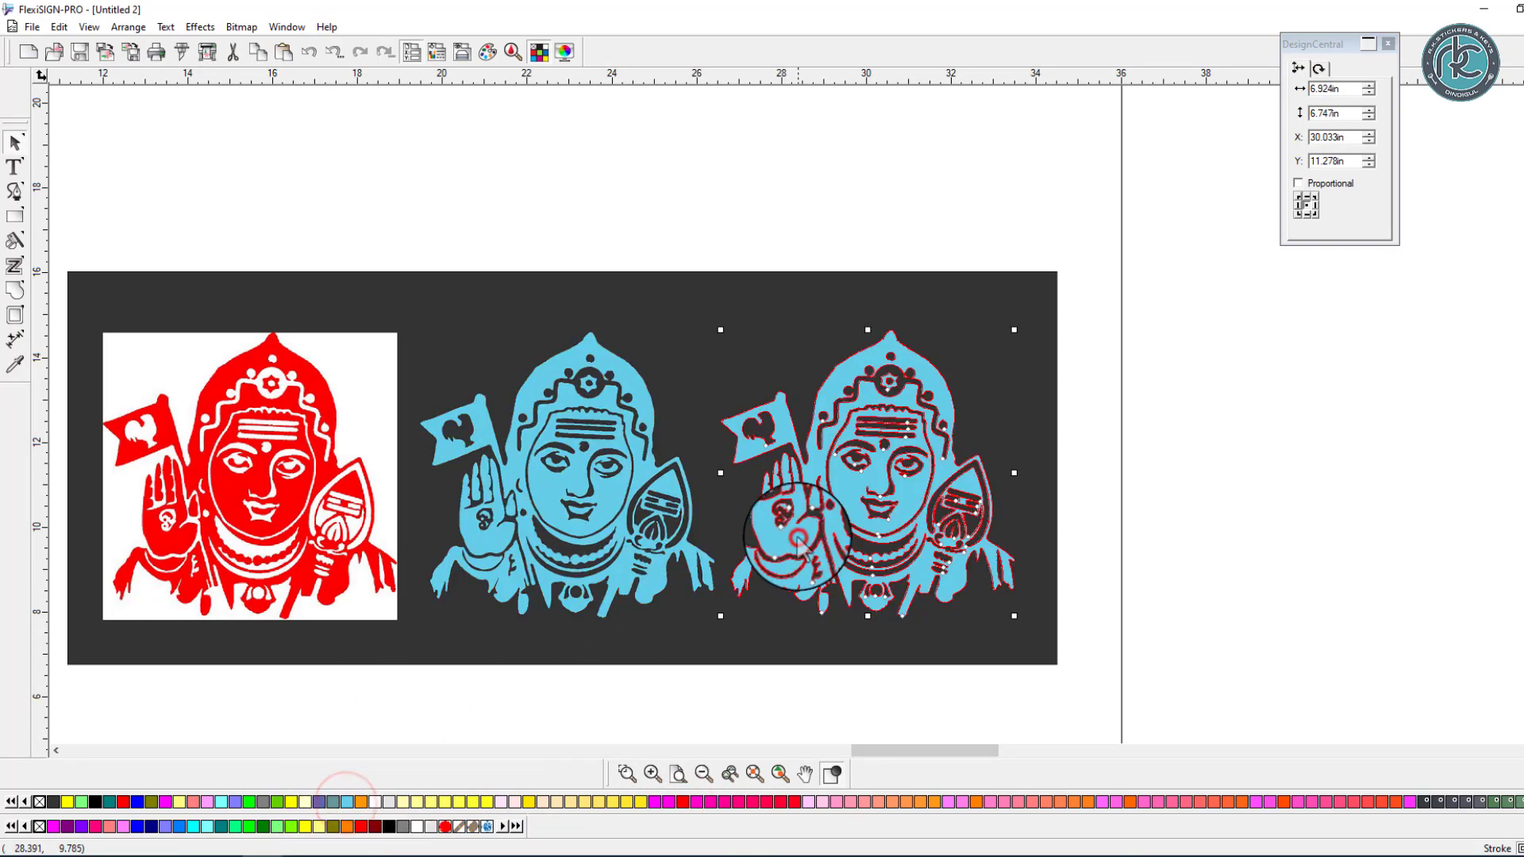
pyautogui.click(363, 826)
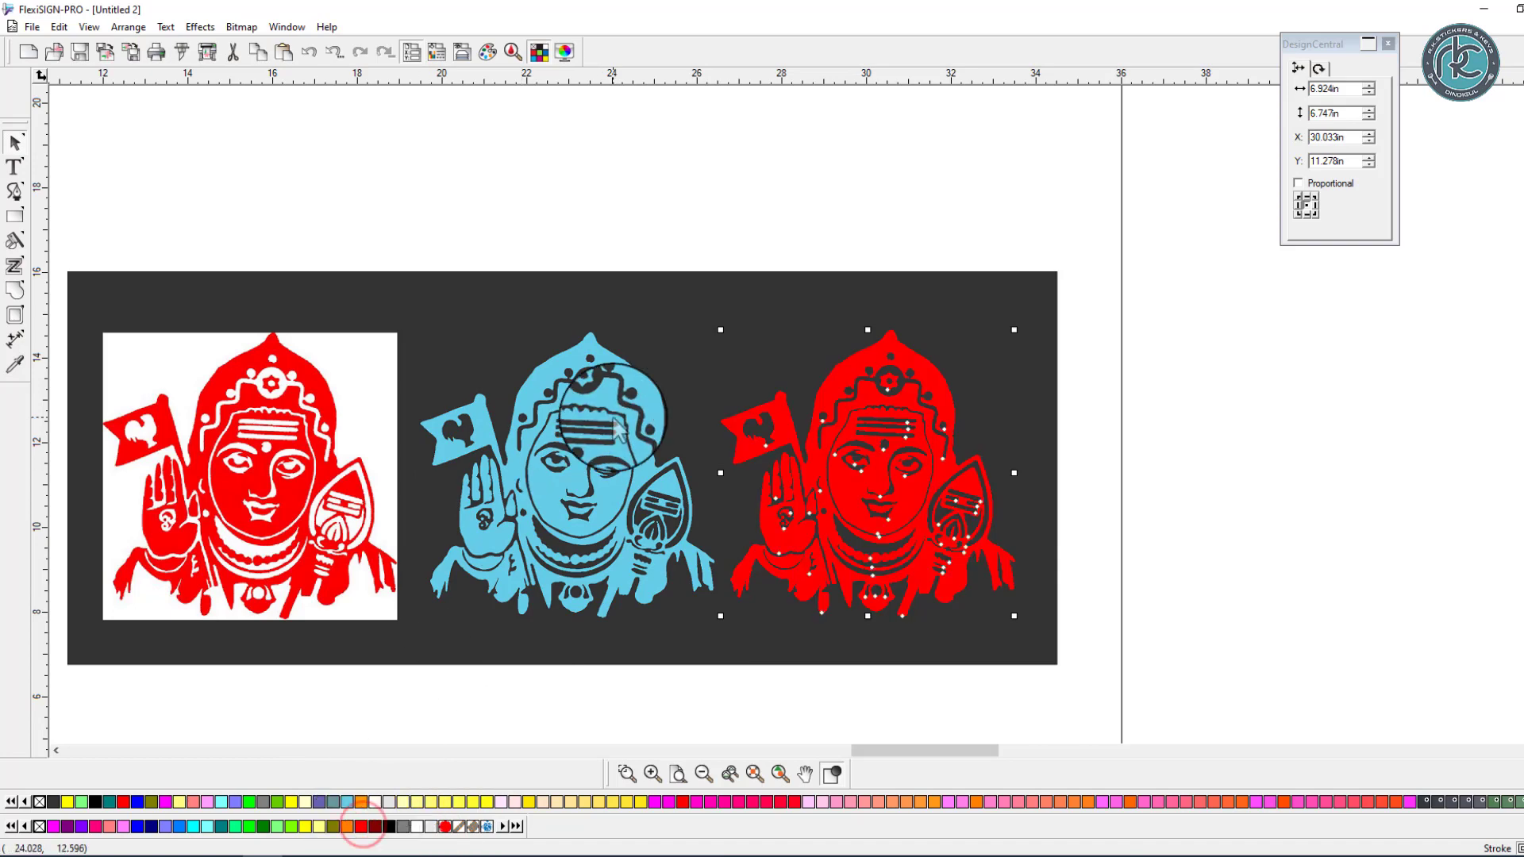
# - Move the light blue figure partly over the red vector figure, to about X 26.7 in, Y 11.1 in
pyautogui.click(763, 192)
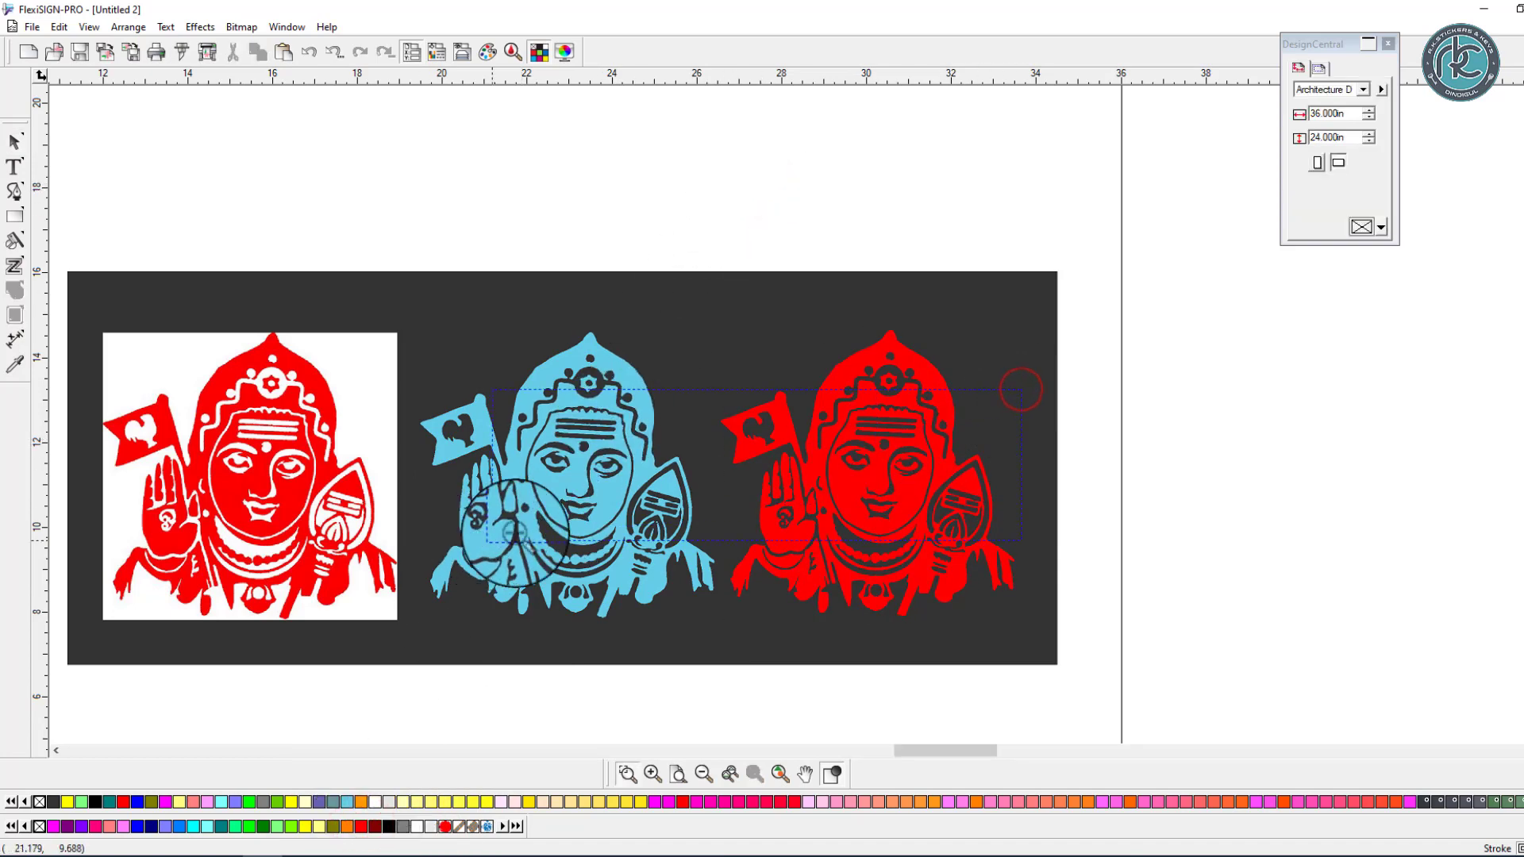
pyautogui.click(548, 531)
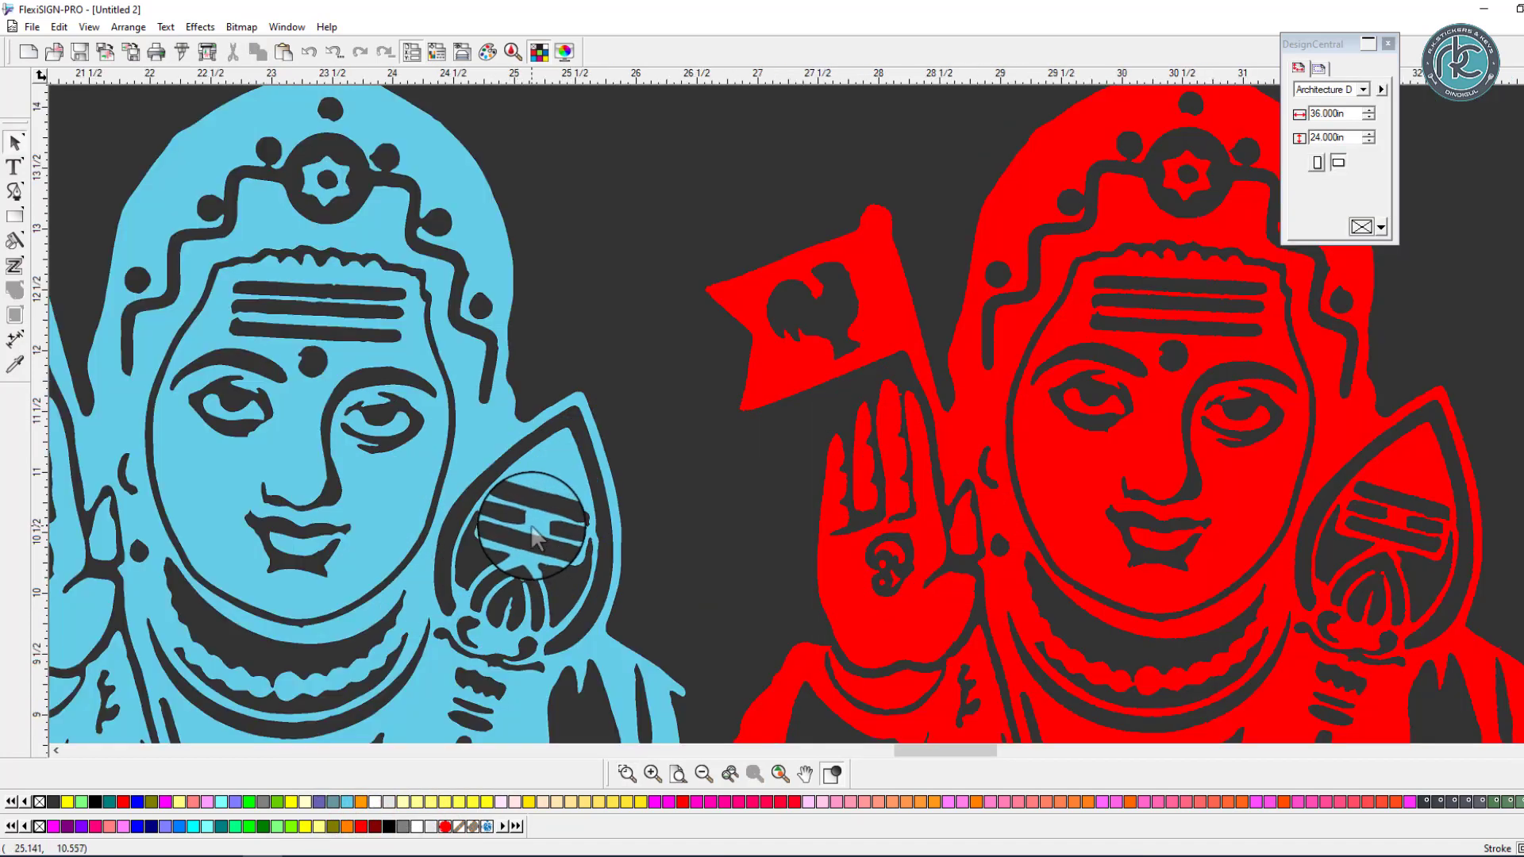
pyautogui.scroll(-5, 532, 525)
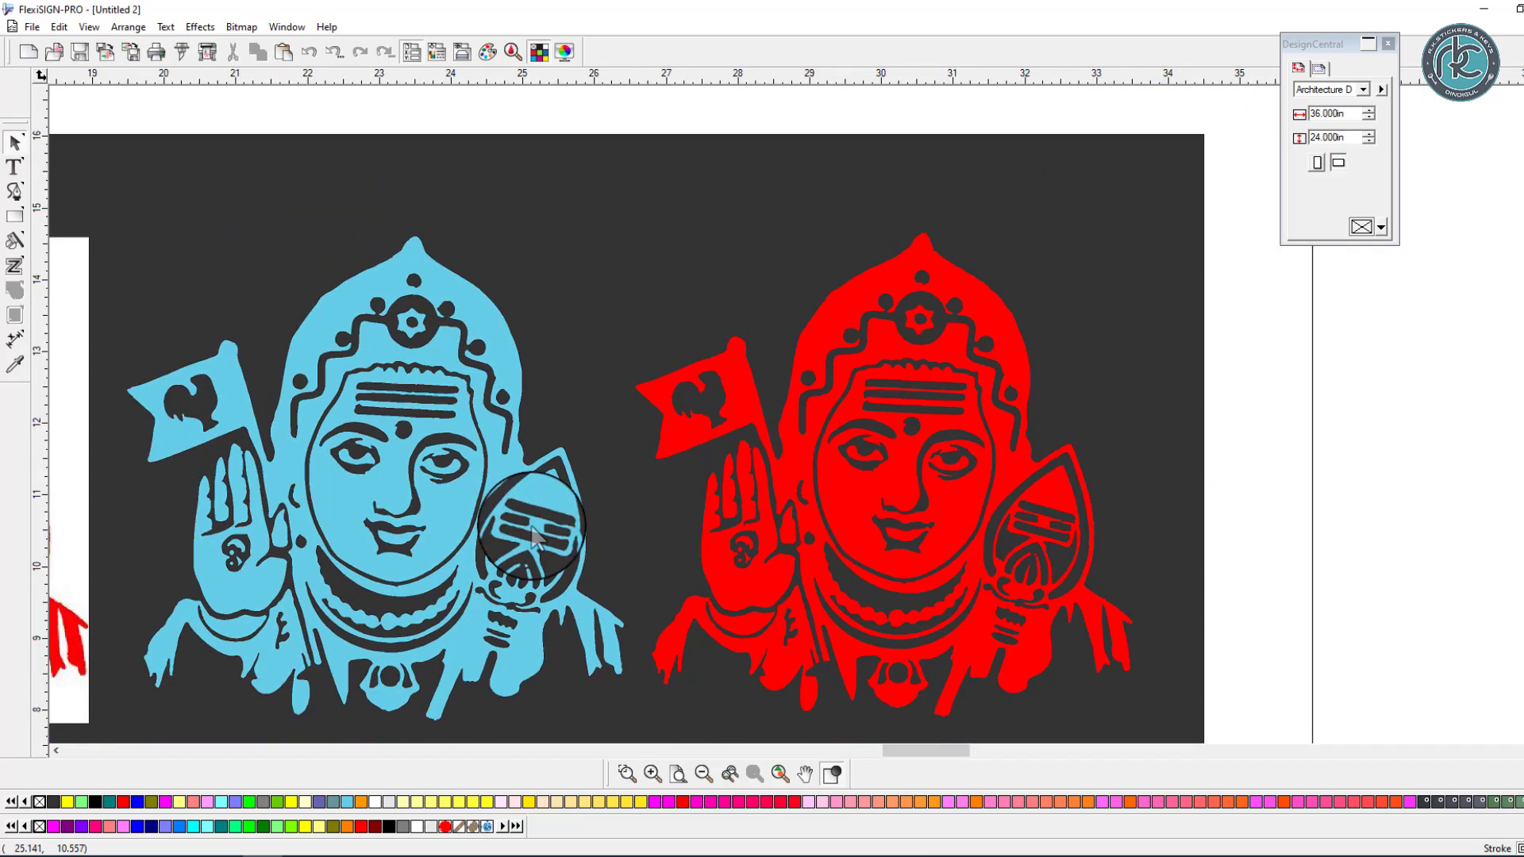
pyautogui.hscroll(-2, 533, 527)
pyautogui.click(548, 492)
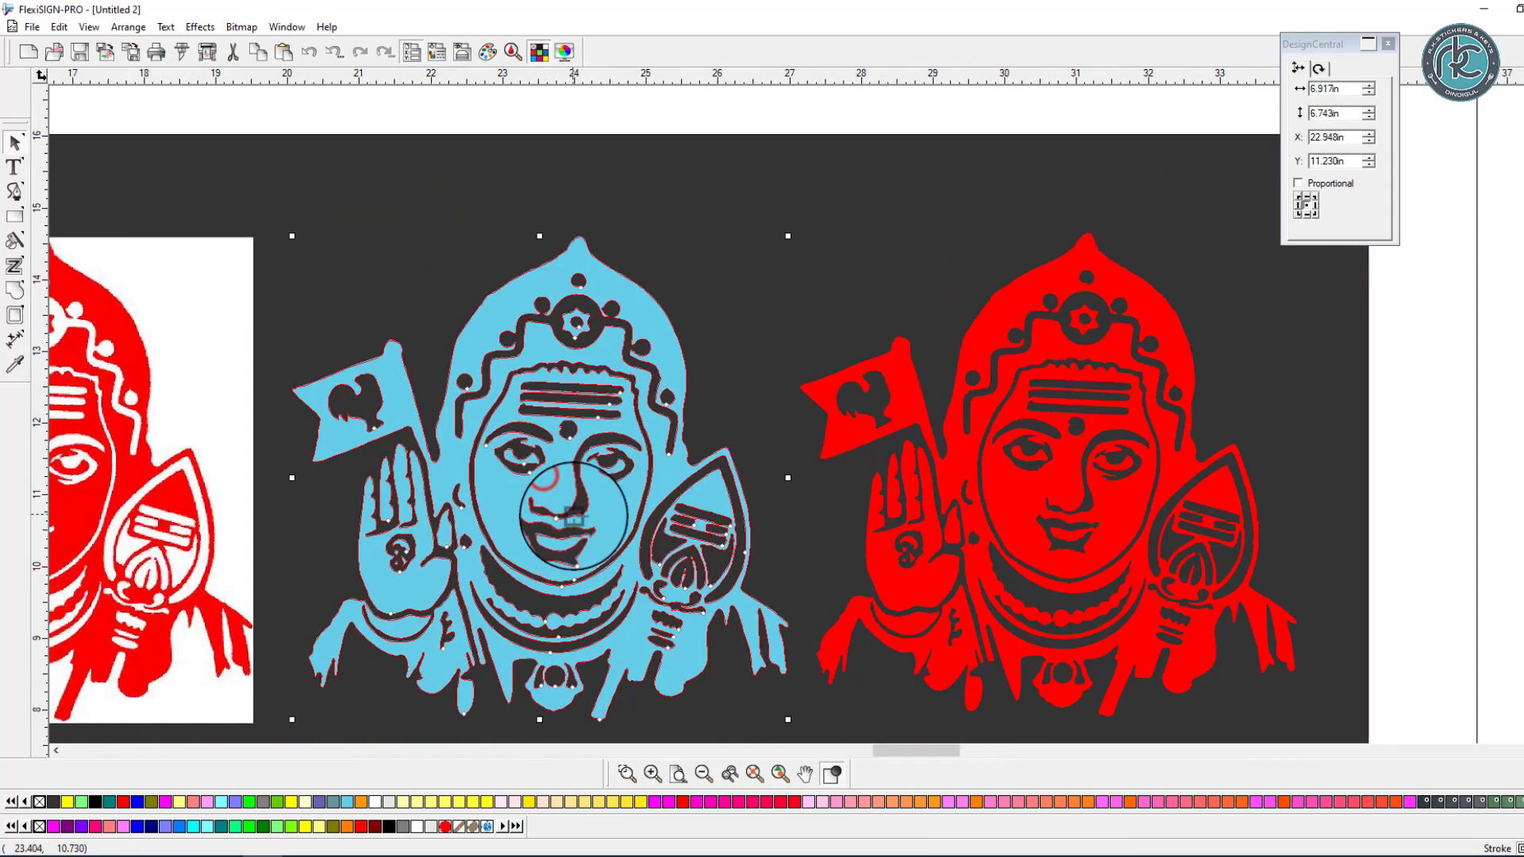
pyautogui.moveTo(792, 521); pyautogui.dragTo(1029, 498)
# - Compare the overlapping light blue and red figures close up around the faces, in both outline and solid-fill display
pyautogui.press('F5')
pyautogui.moveTo(1177, 427); pyautogui.dragTo(692, 466)
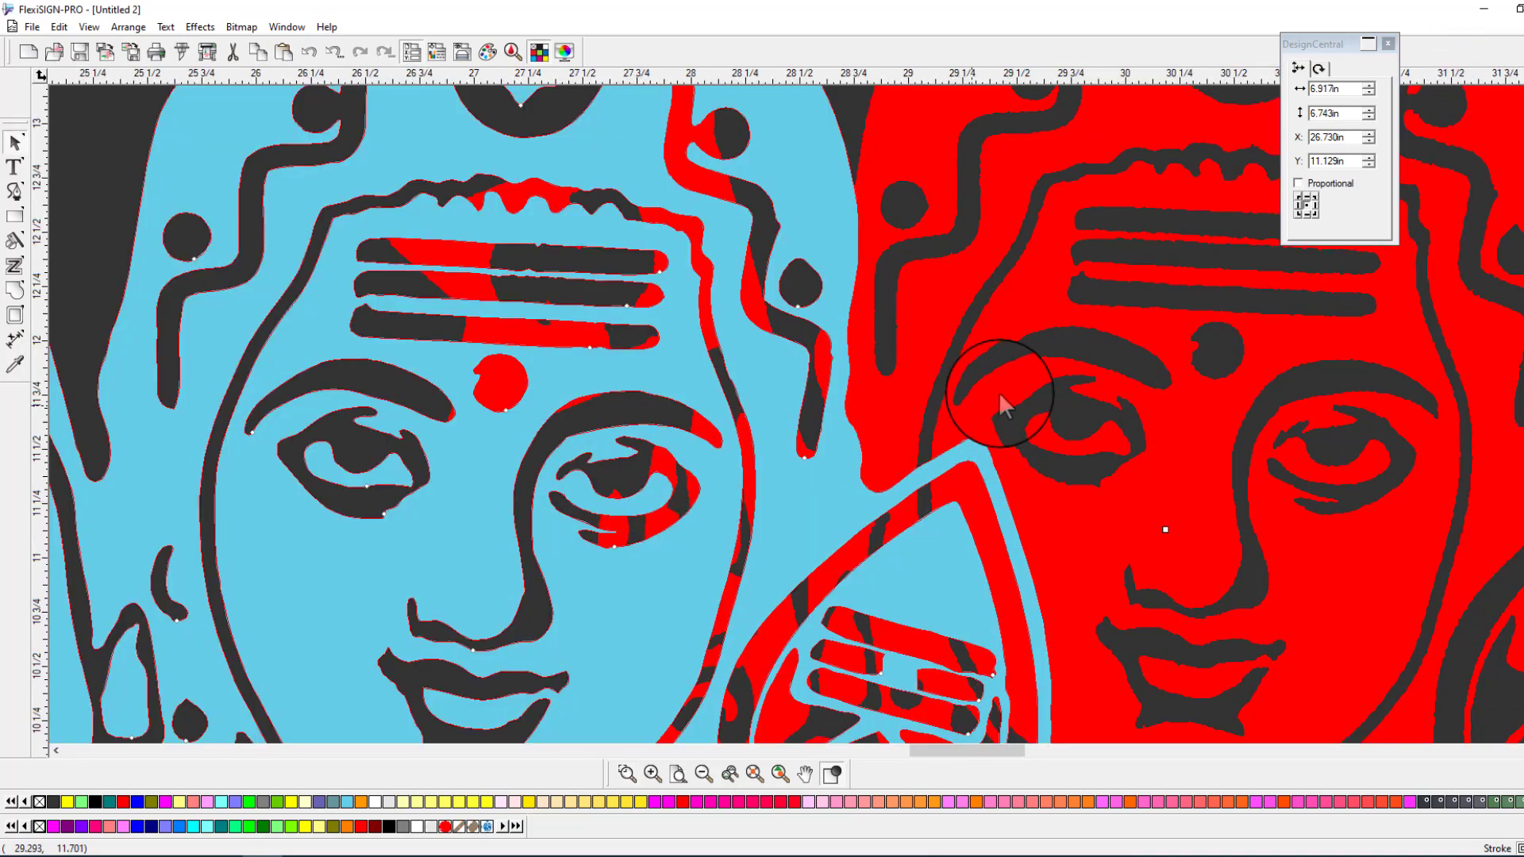
pyautogui.click(503, 586)
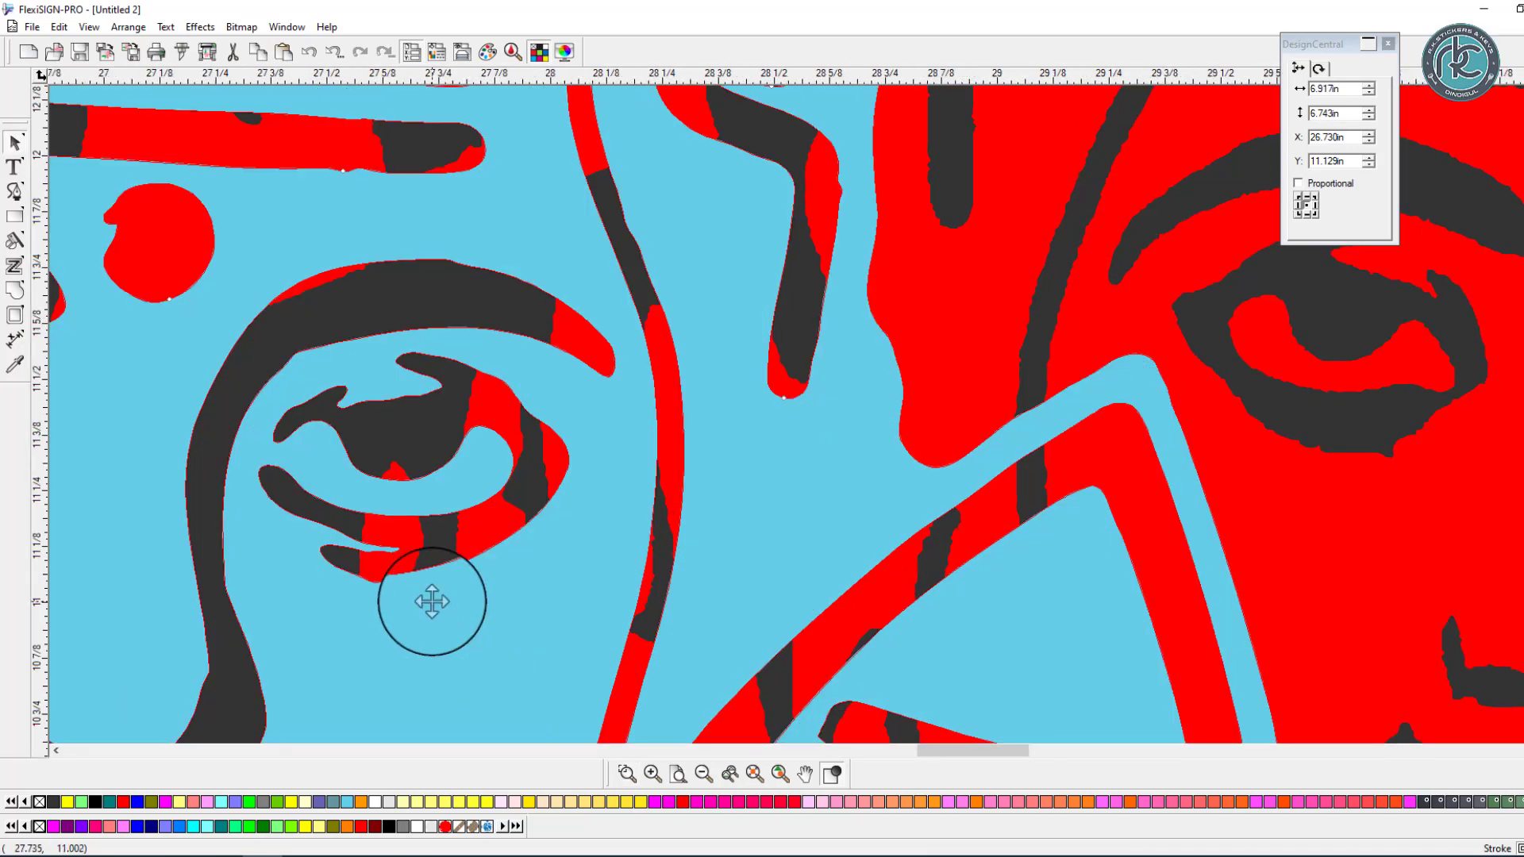
pyautogui.scroll(-2, 432, 602)
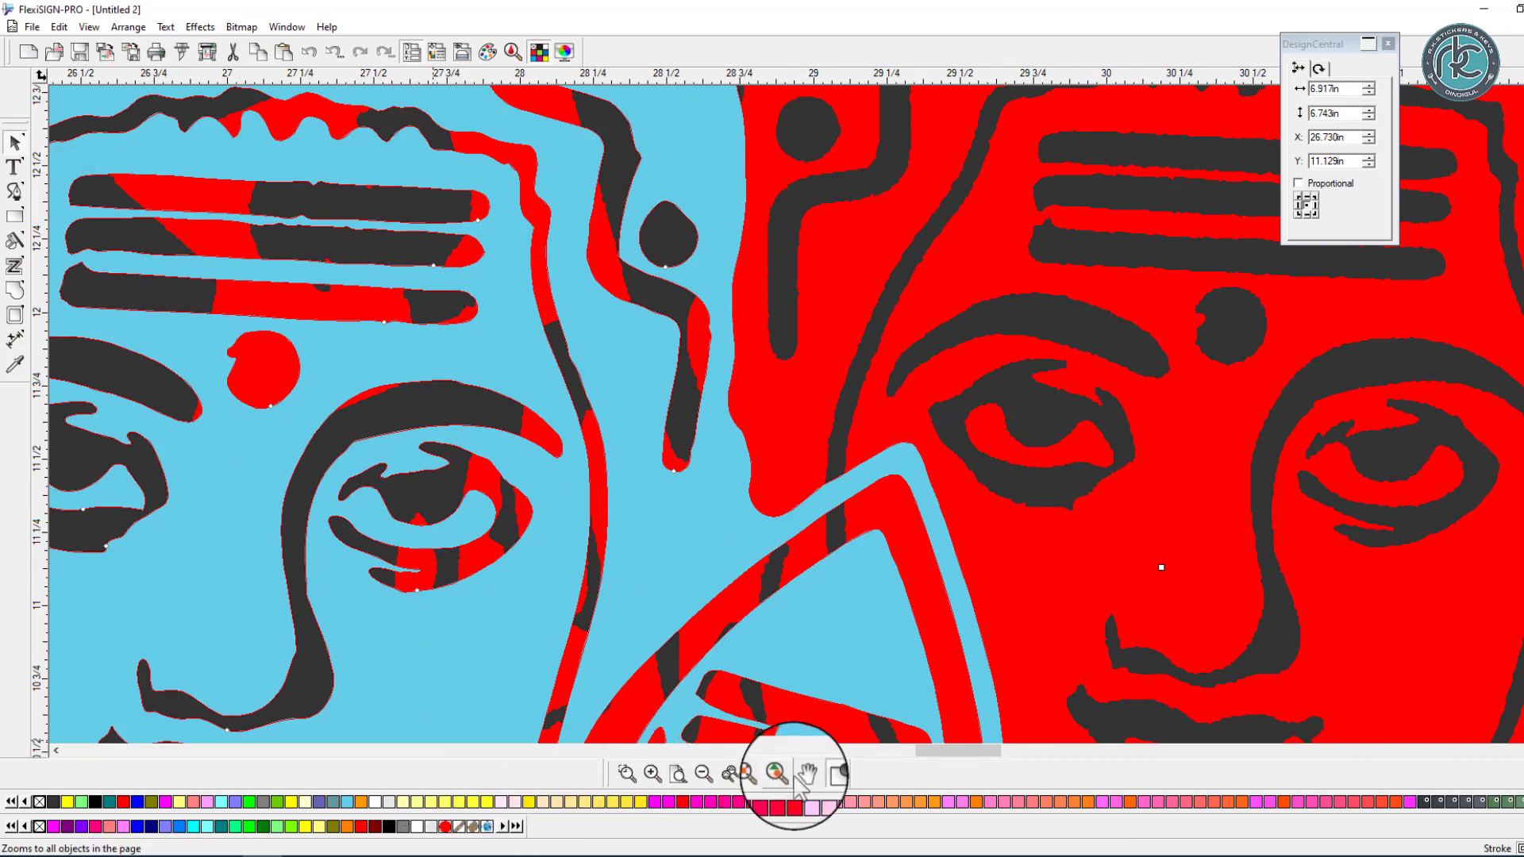
pyautogui.click(832, 776)
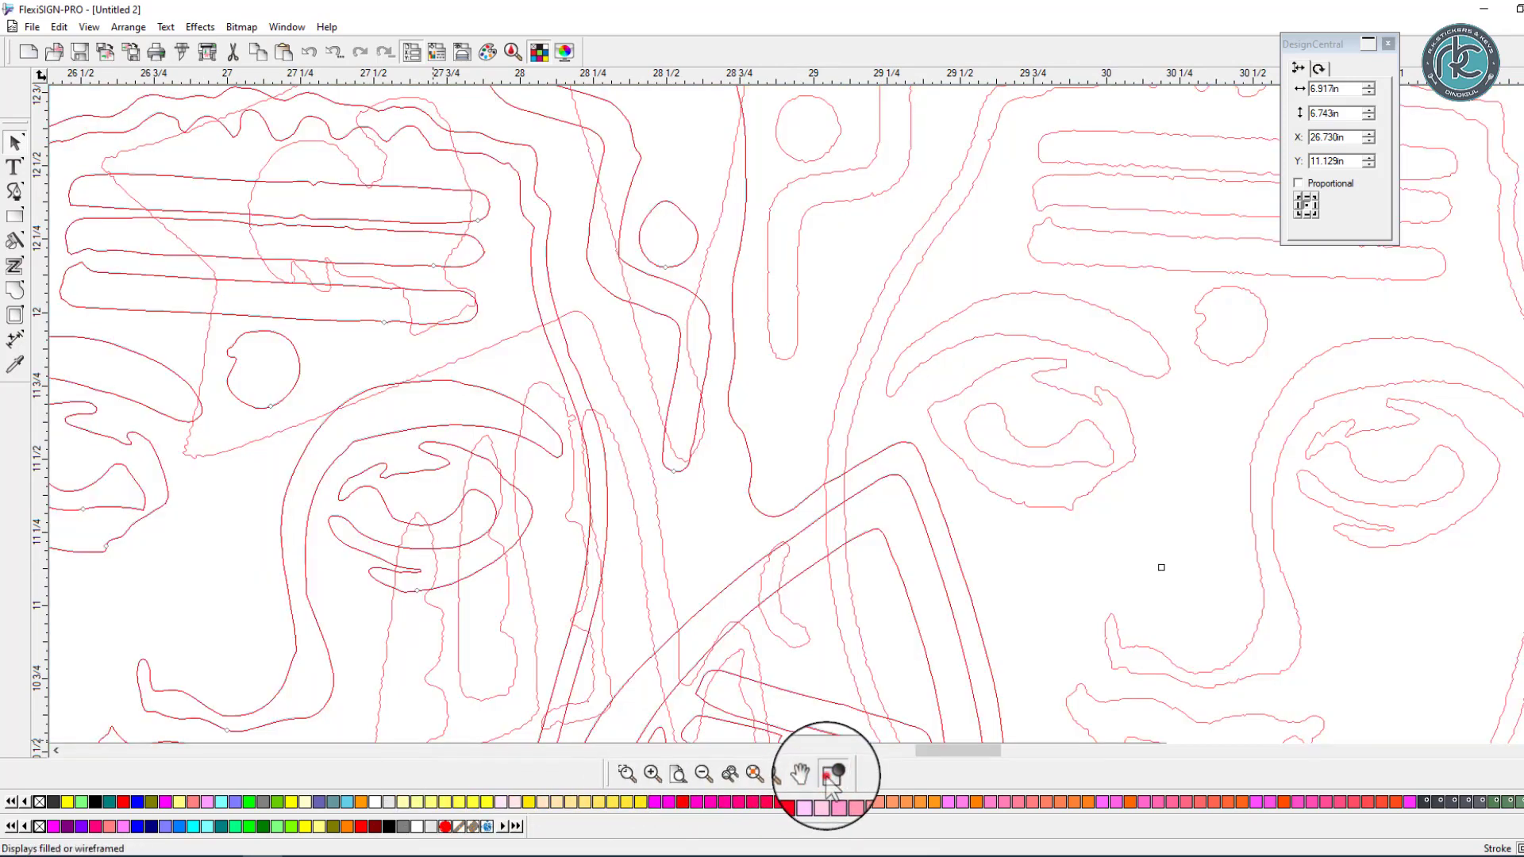
pyautogui.click(831, 776)
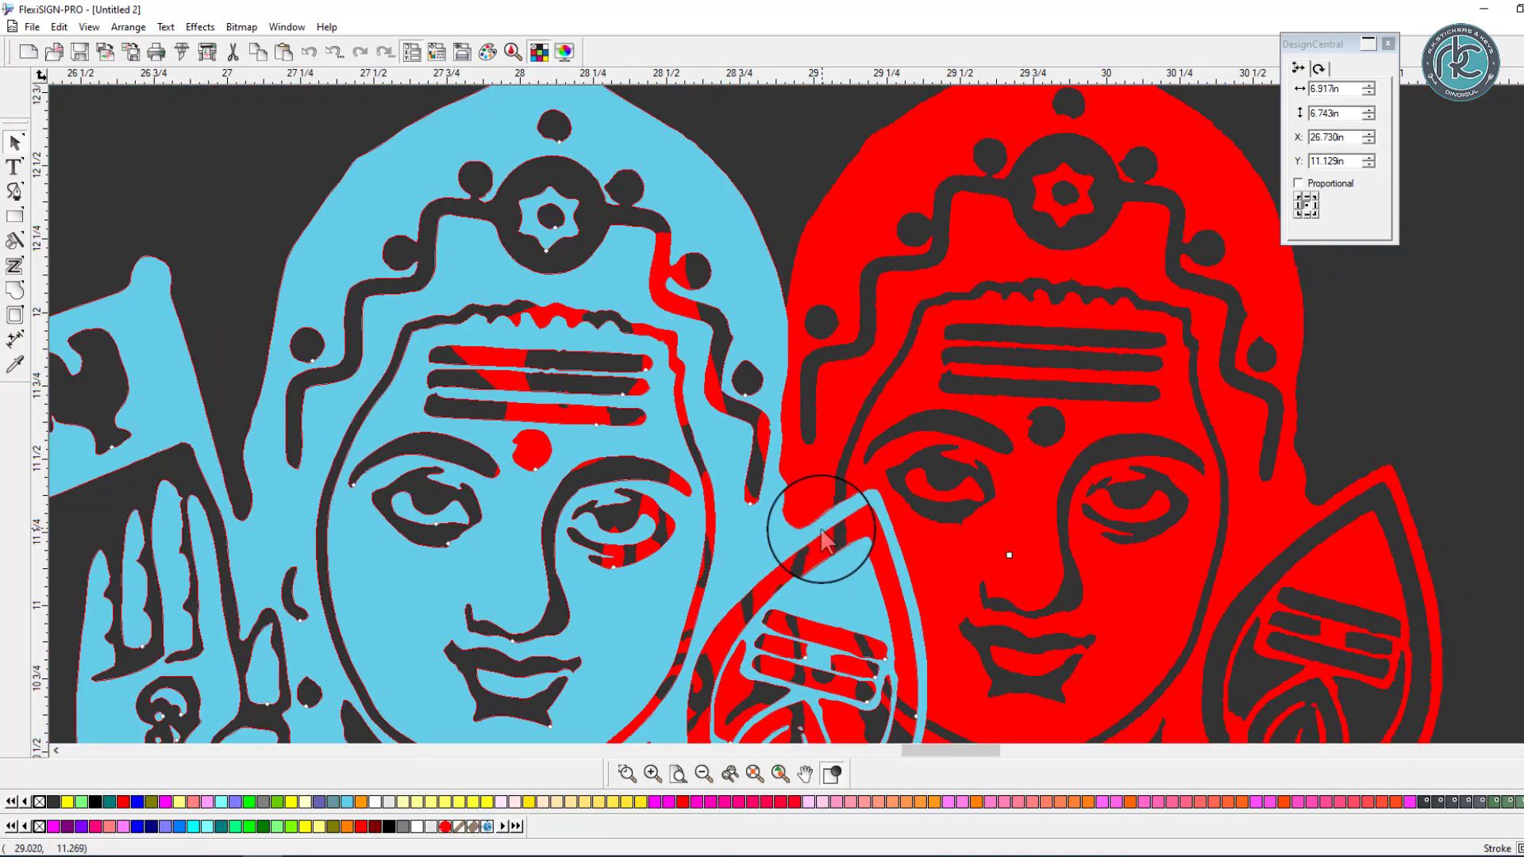
pyautogui.scroll(-5, 822, 540)
# - Examine the overlapping light blue and red figures against the dark rectangle, alongside the white-backed JPEG image
pyautogui.click(299, 378)
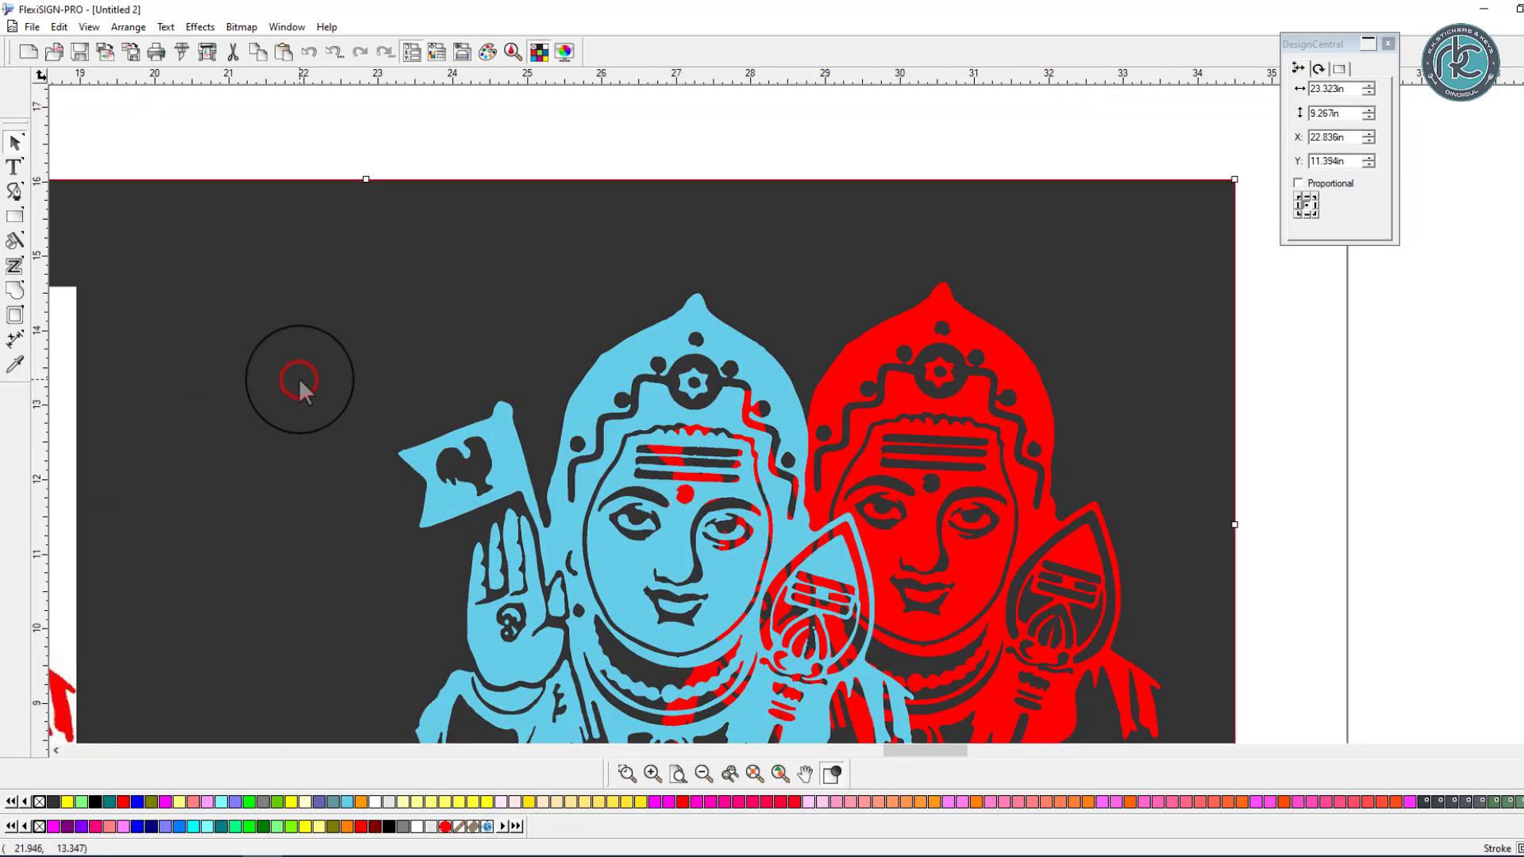
pyautogui.press('Left')
pyautogui.press('Left')
pyautogui.press('Left')
pyautogui.press('Left')
pyautogui.press('Down')
pyautogui.press('Down')
pyautogui.press('Down')
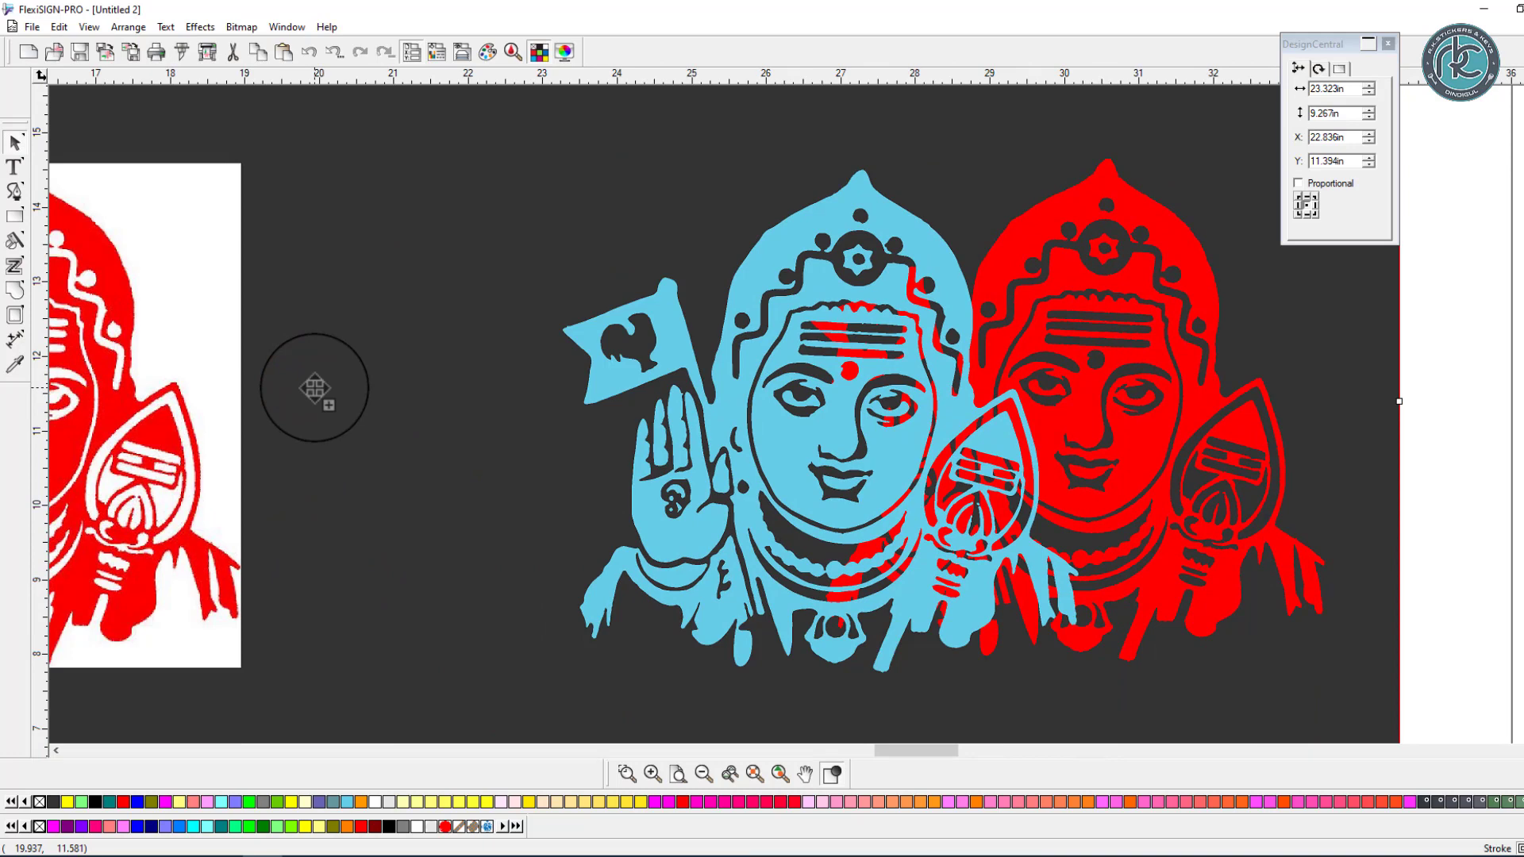
pyautogui.scroll(3, 314, 388)
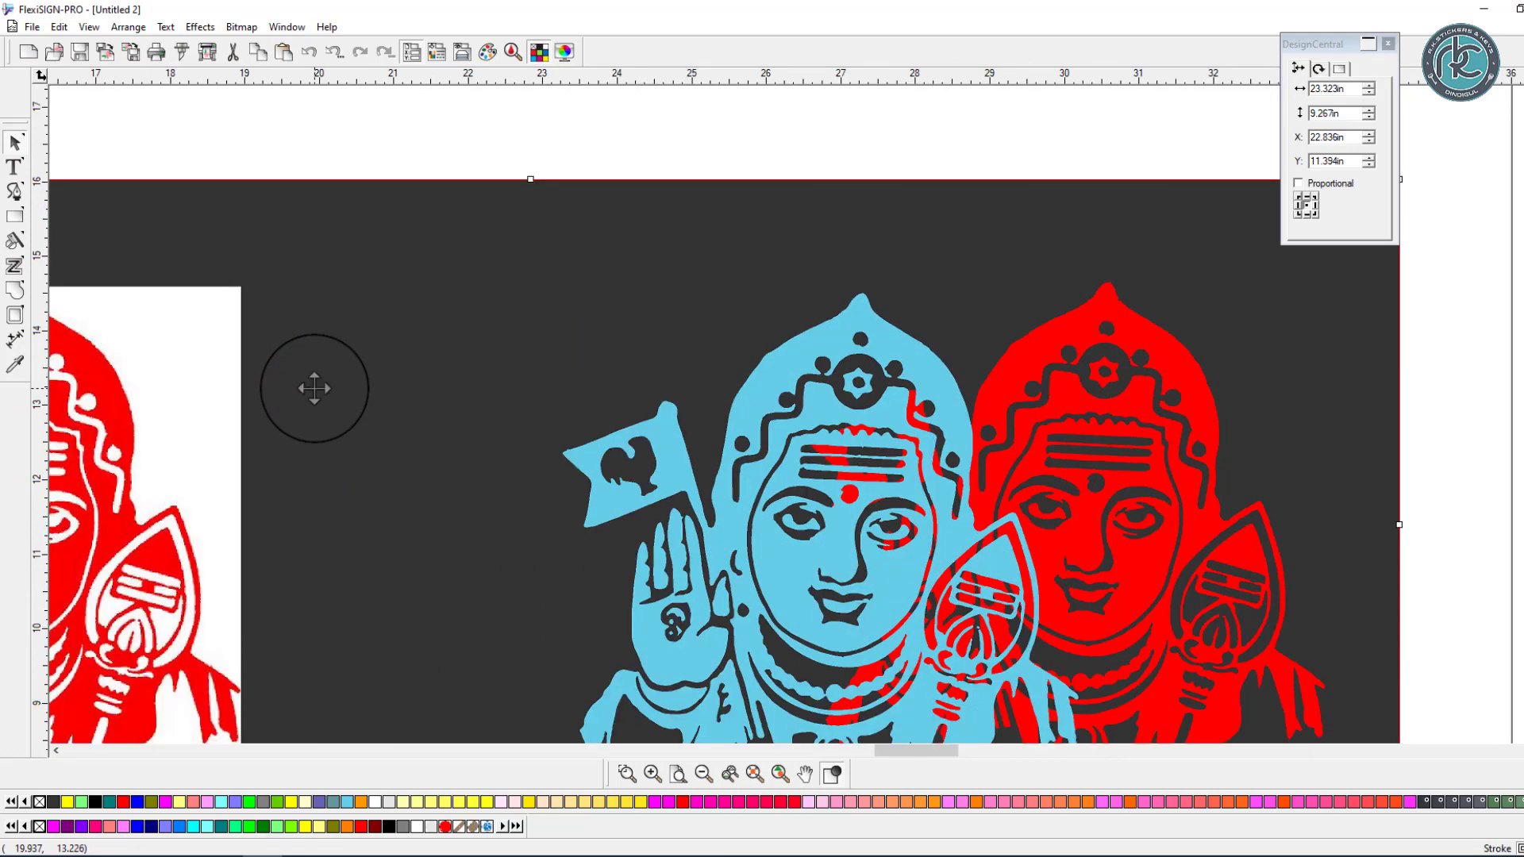
pyautogui.scroll(-3, 314, 388)
pyautogui.scroll(1, 315, 389)
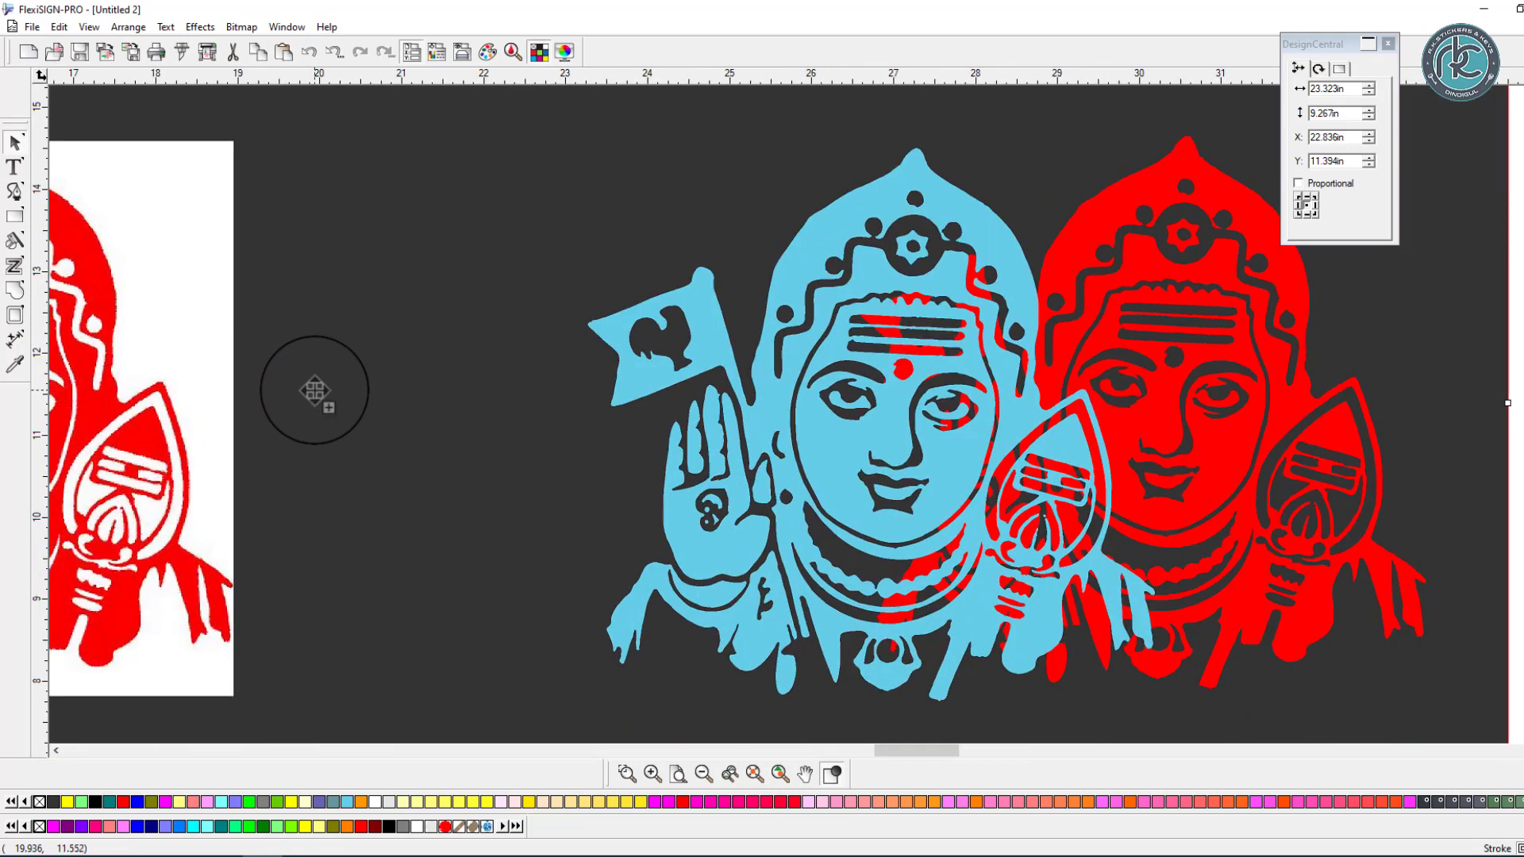
pyautogui.scroll(-1, 315, 388)
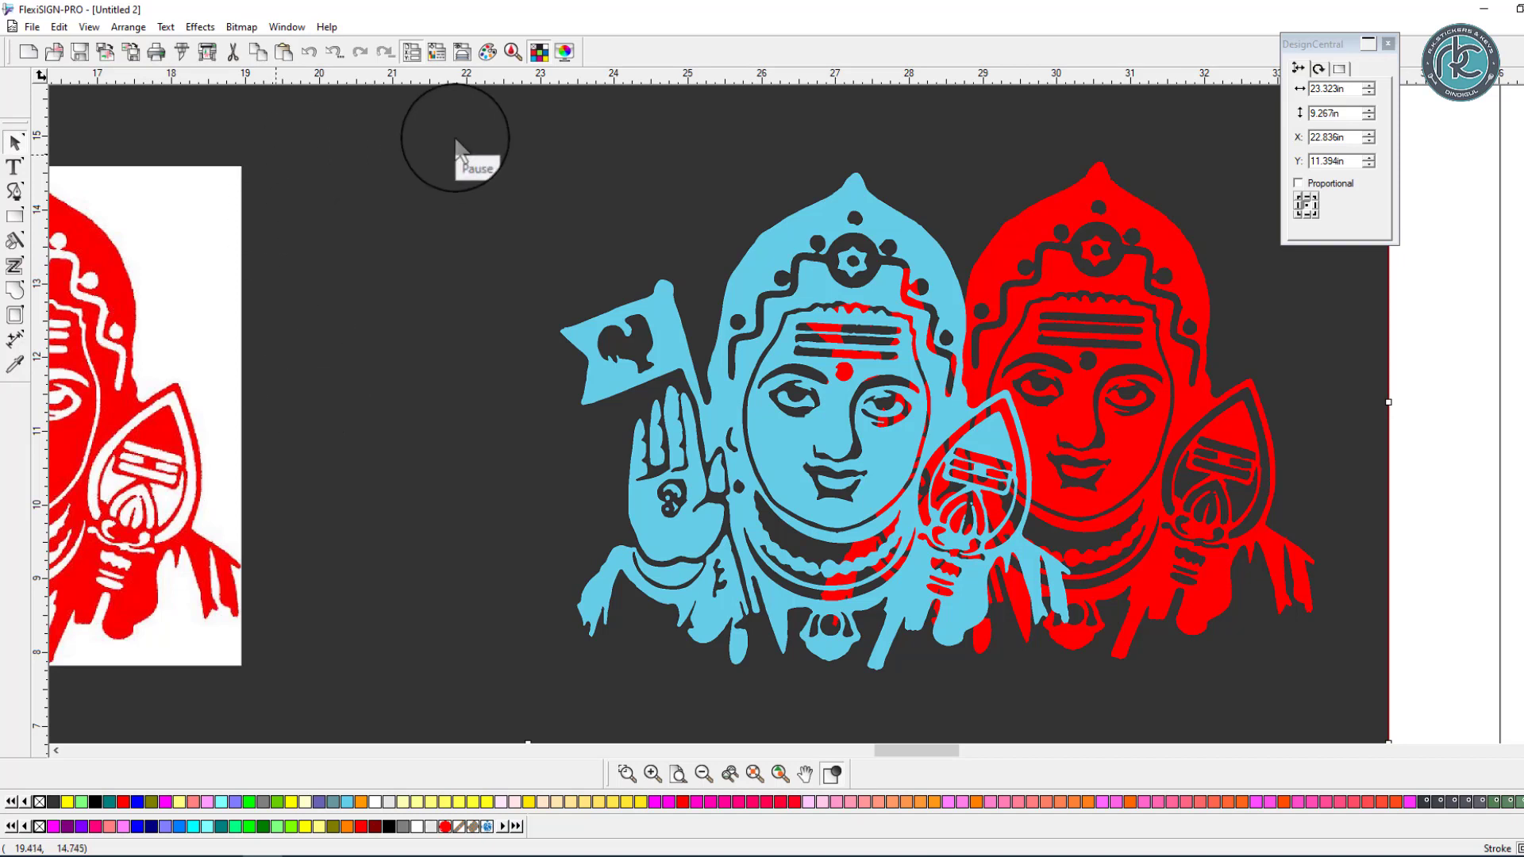